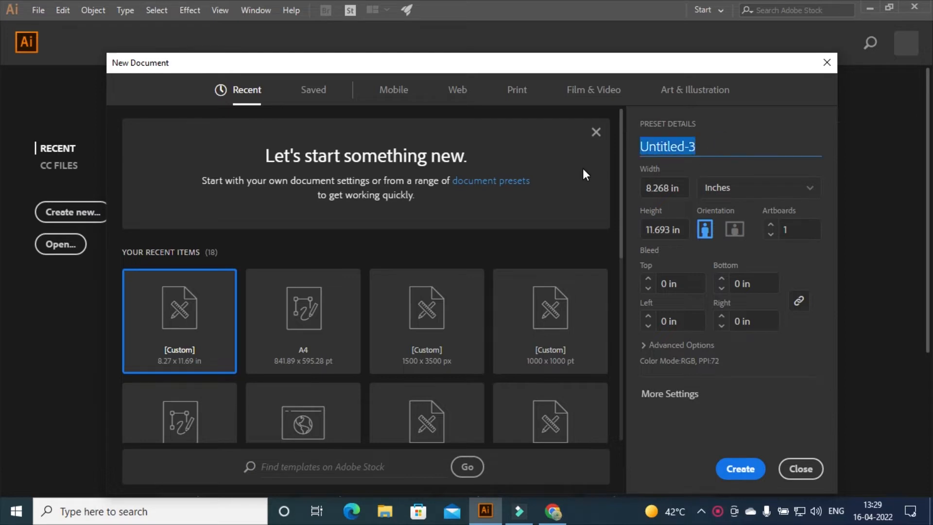
Create an Art & Illustration A4 portrait document in inches named 'flyer design'
click(669, 89)
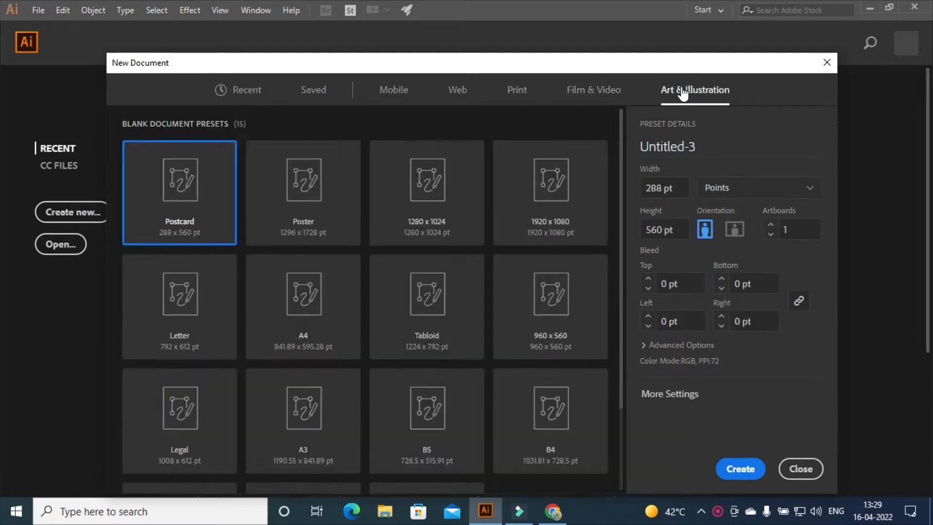
click(327, 327)
click(704, 229)
click(717, 187)
click(718, 257)
drag(700, 147, 594, 159)
text(flay)
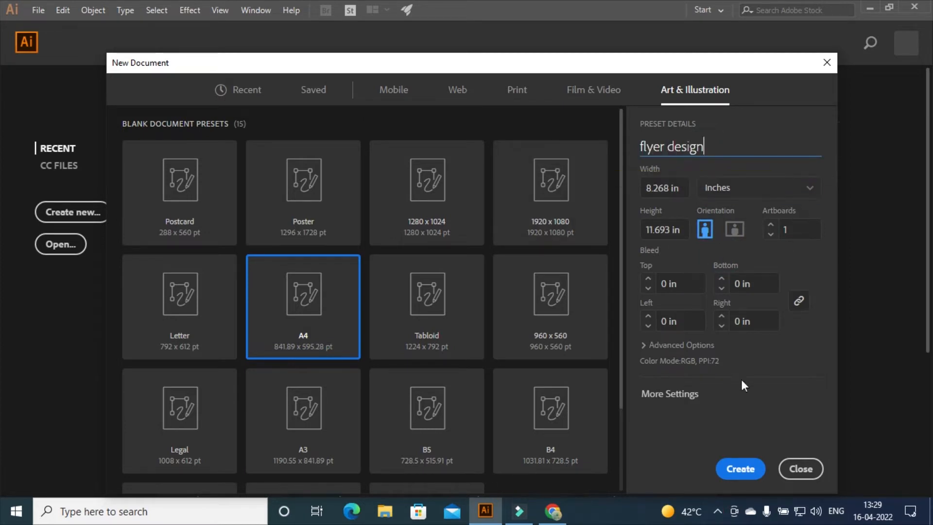
click(741, 469)
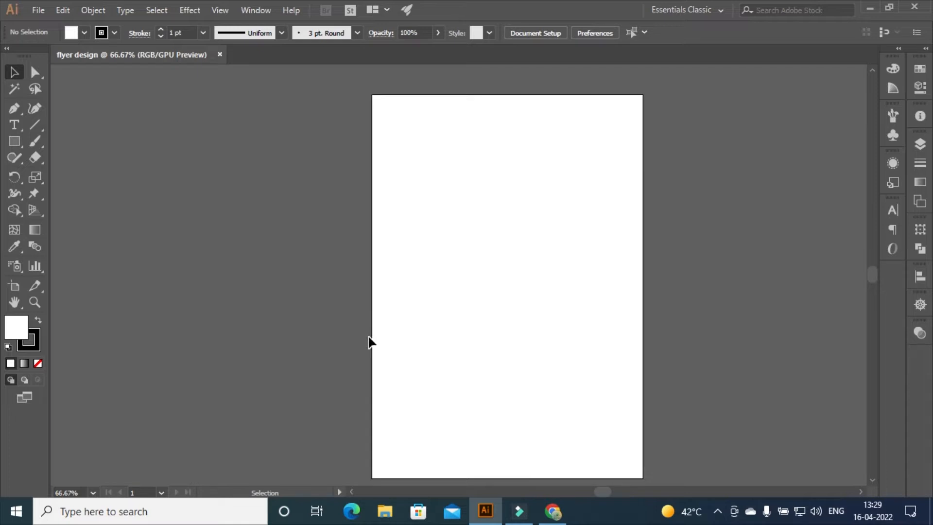
Draw a rectangle covering the entire artboard
key(h)
drag(529, 322, 455, 310)
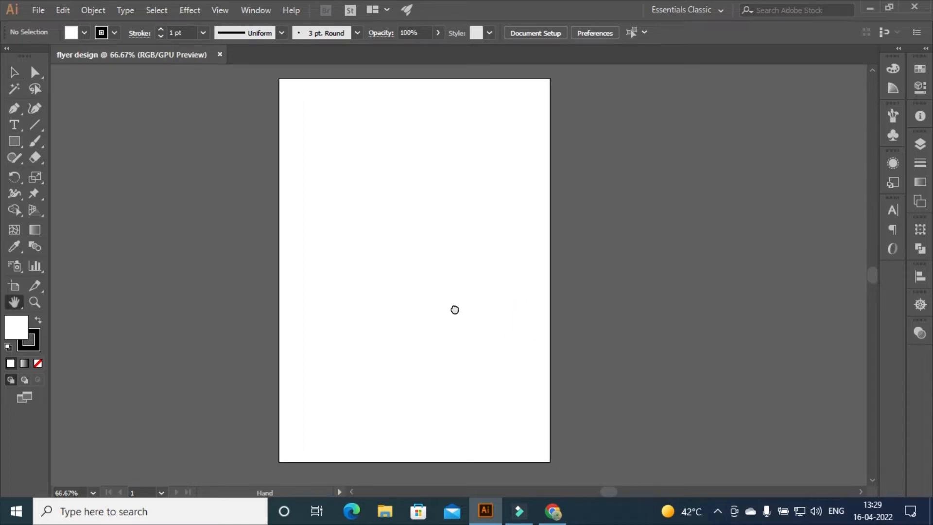
click(14, 141)
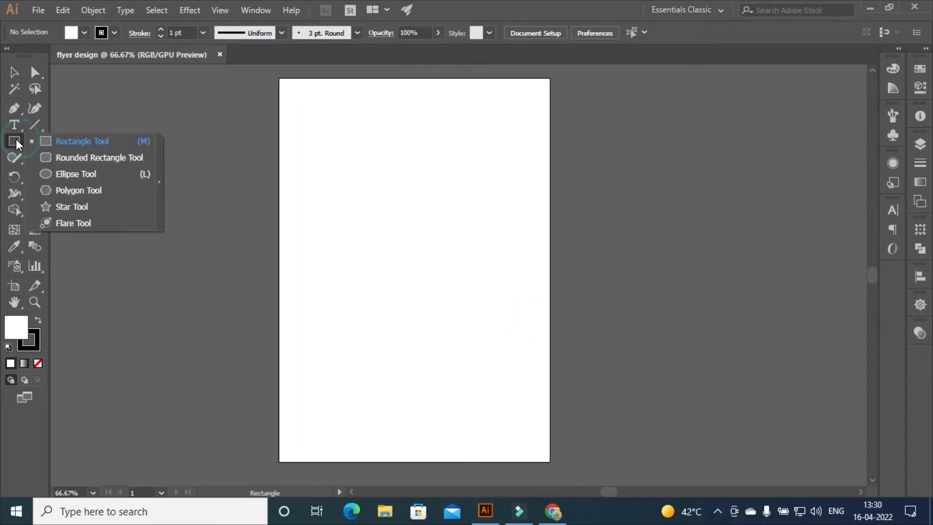
click(81, 140)
drag(280, 78, 551, 462)
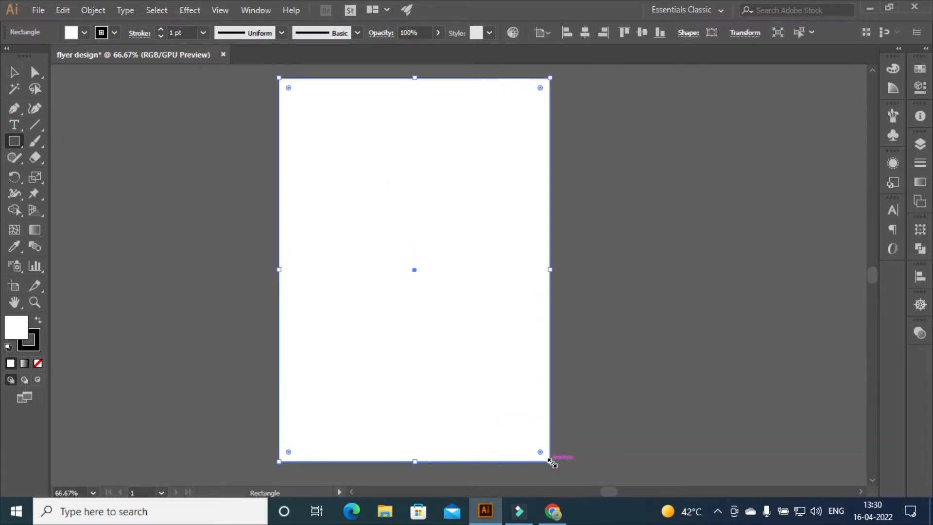
Fill the full-page rectangle with pale mint D2E8E3
click(920, 69)
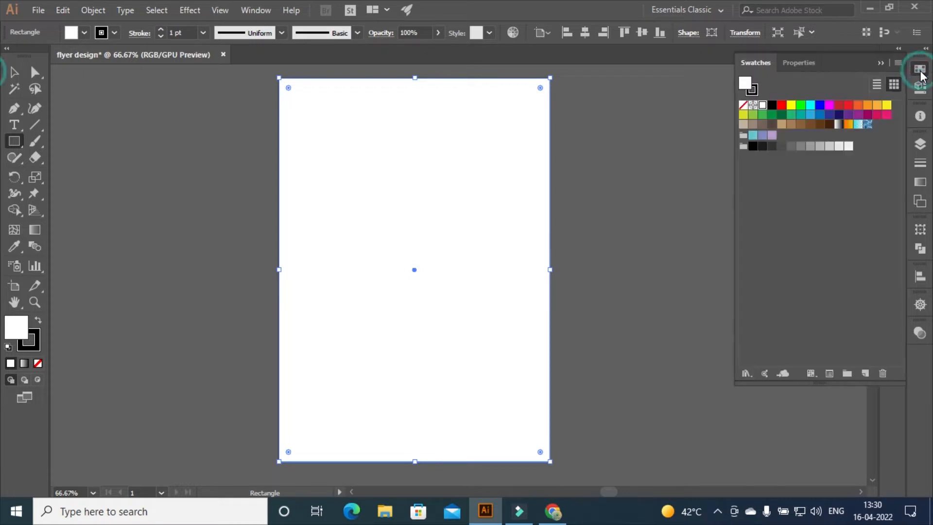
double_click(747, 83)
click(756, 336)
drag(756, 337, 725, 336)
text(D2E8E3)
click(841, 170)
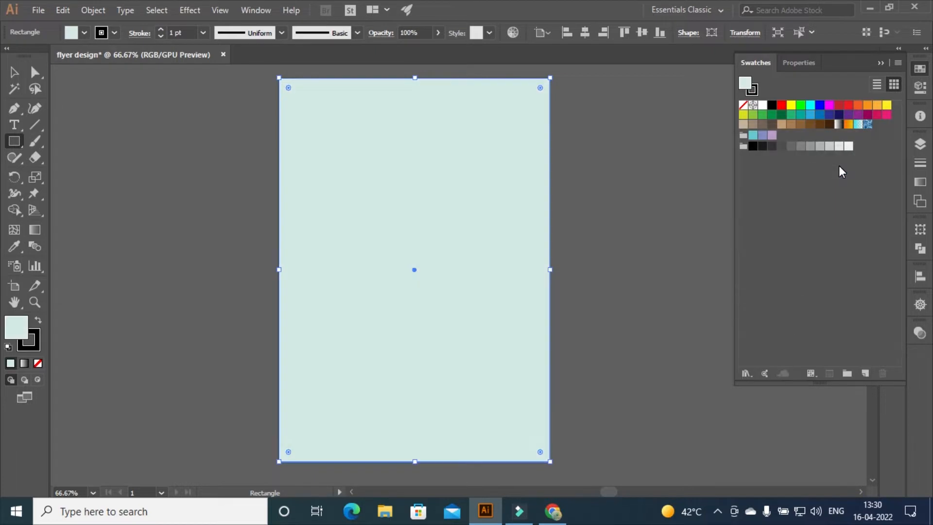
click(15, 142)
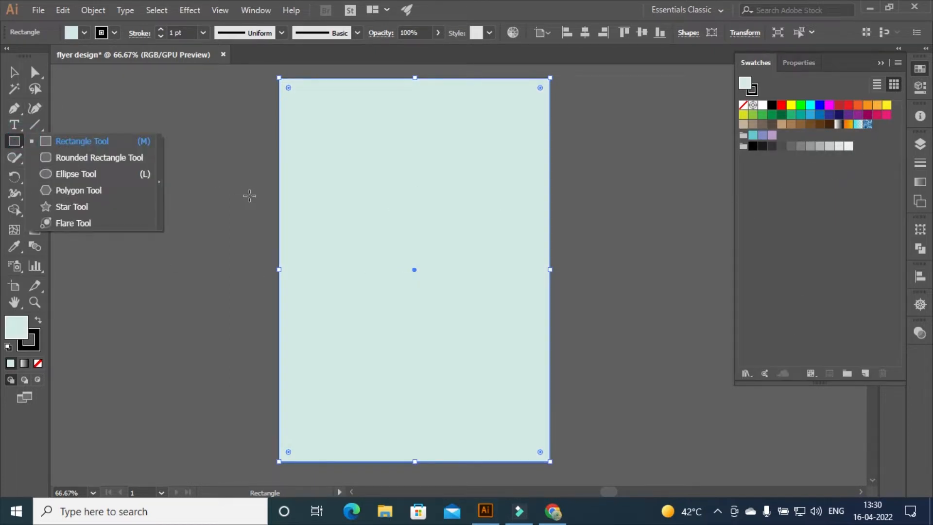
Draw a tall rectangle over the artboard's left edge, widen it, and round its corners
drag(237, 175, 416, 465)
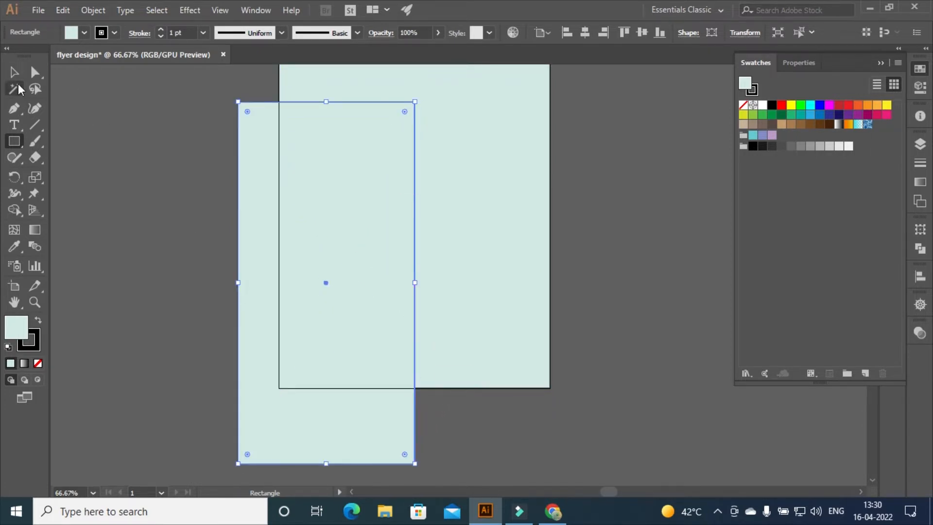
key(v)
drag(238, 283, 220, 286)
drag(402, 110, 375, 142)
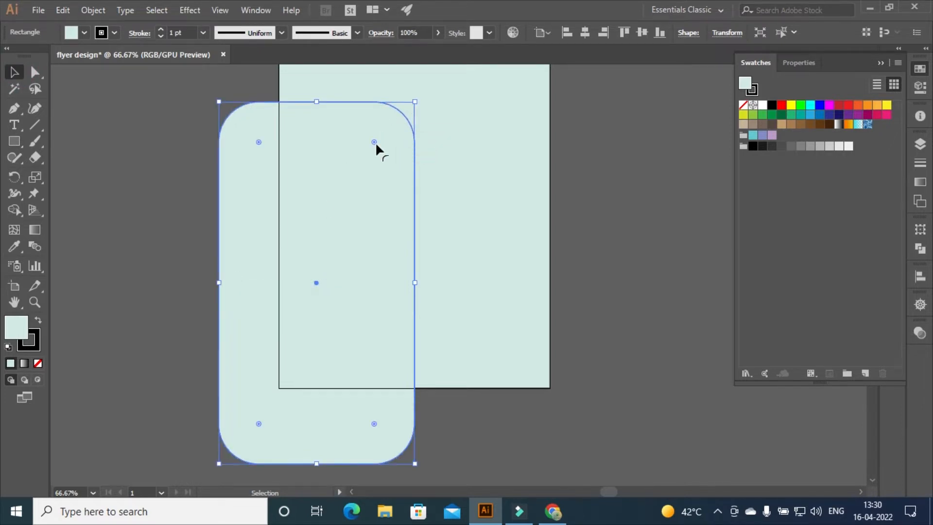
Fill the tall rounded rectangle with dark teal 0F6466
double_click(758, 336)
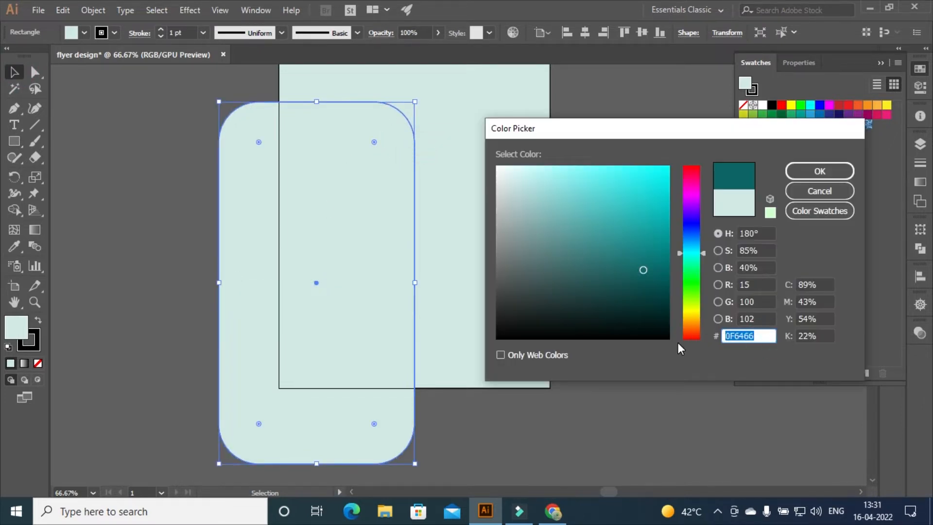
text(0F6466)
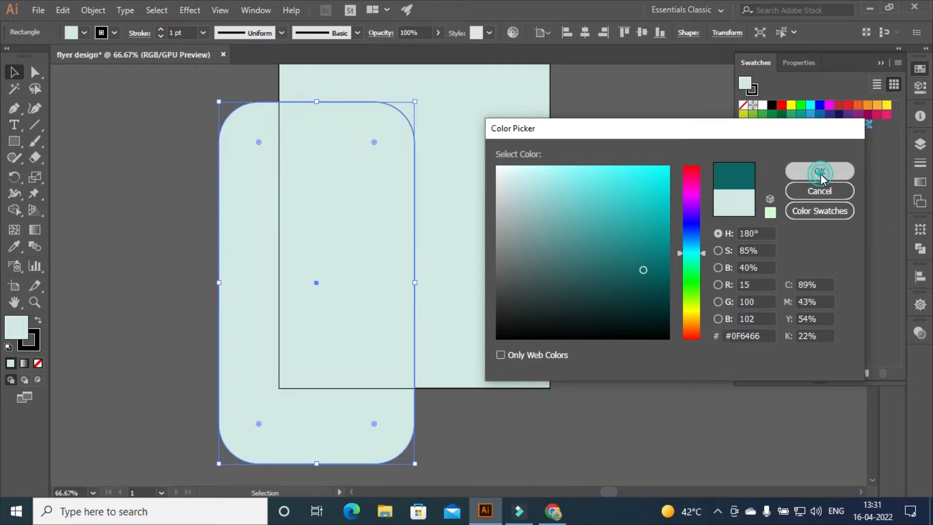
click(820, 171)
click(139, 104)
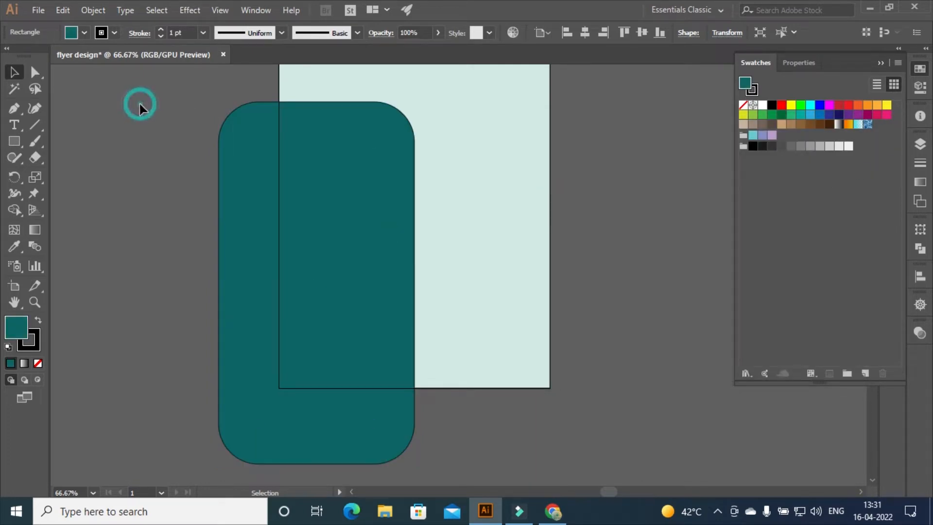
Draw a wide peach-filled rectangle in the lower part of the artboard
click(11, 141)
drag(330, 267, 538, 358)
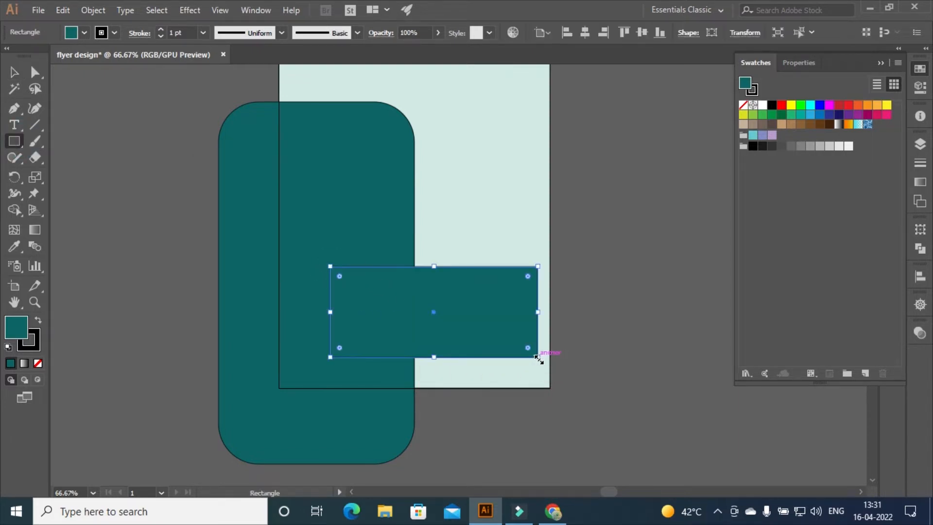
double_click(745, 83)
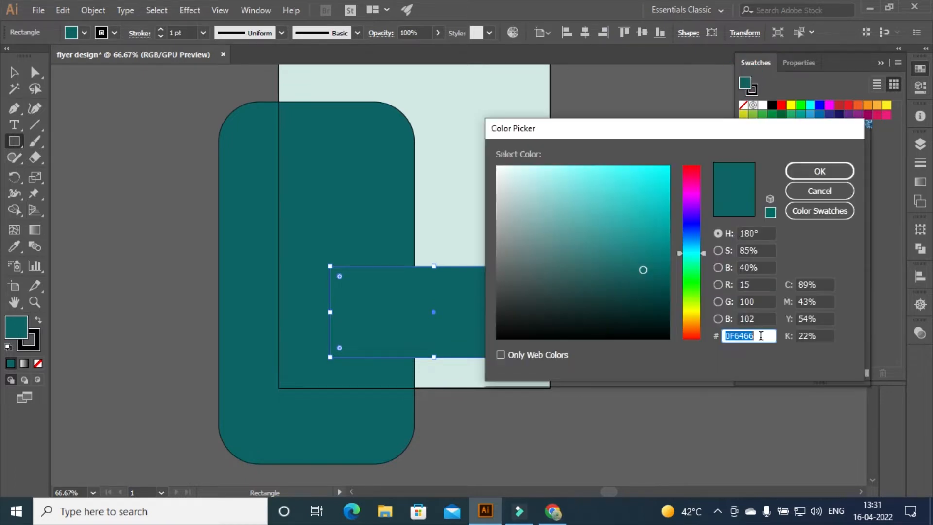
text(D6B08D)
click(819, 171)
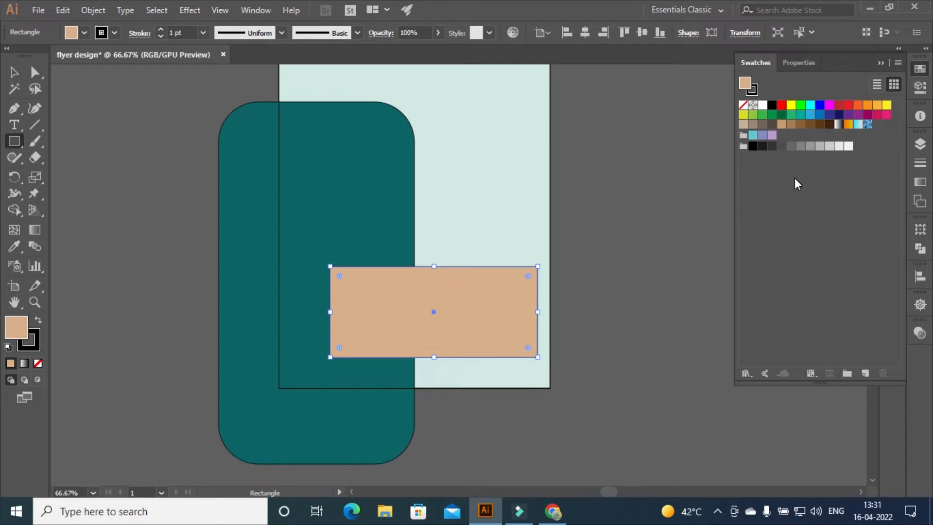
Round the peach rectangle's corners, centre it horizontally, and nudge it down
key(v)
mouse_move(340, 276)
mouse_down()
mouse_move(354, 288)
mouse_move(345, 277)
mouse_up()
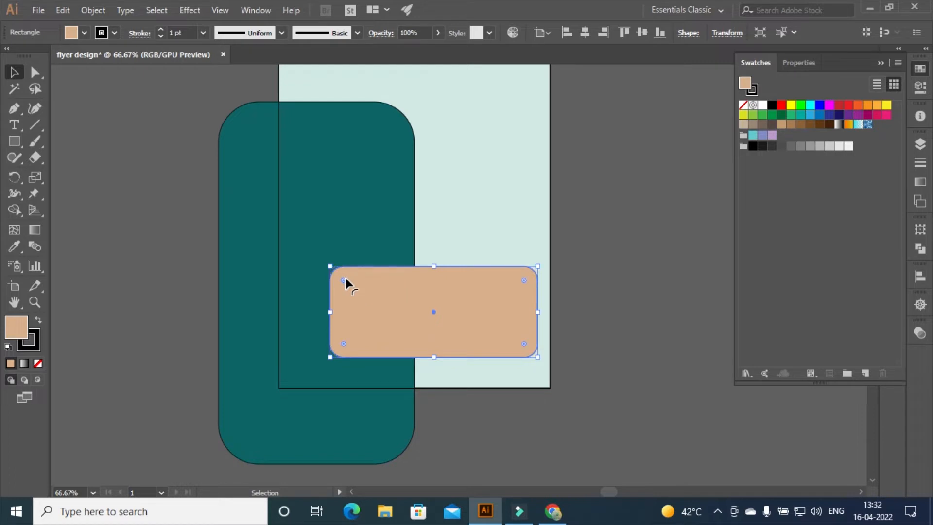
click(920, 276)
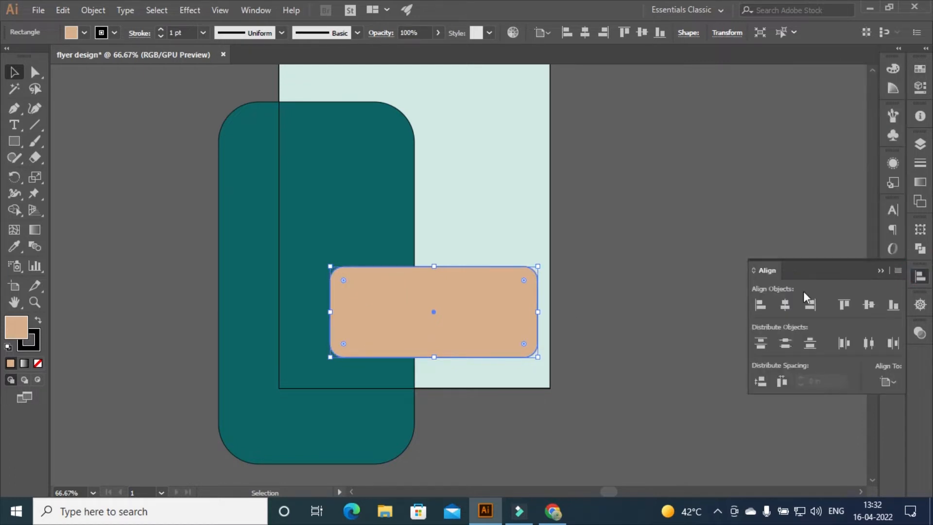
click(784, 305)
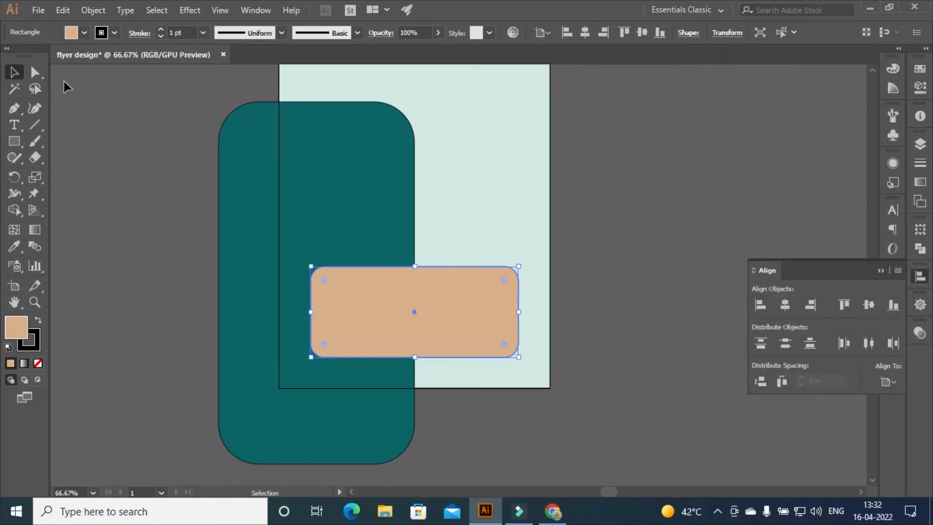
drag(366, 283, 367, 291)
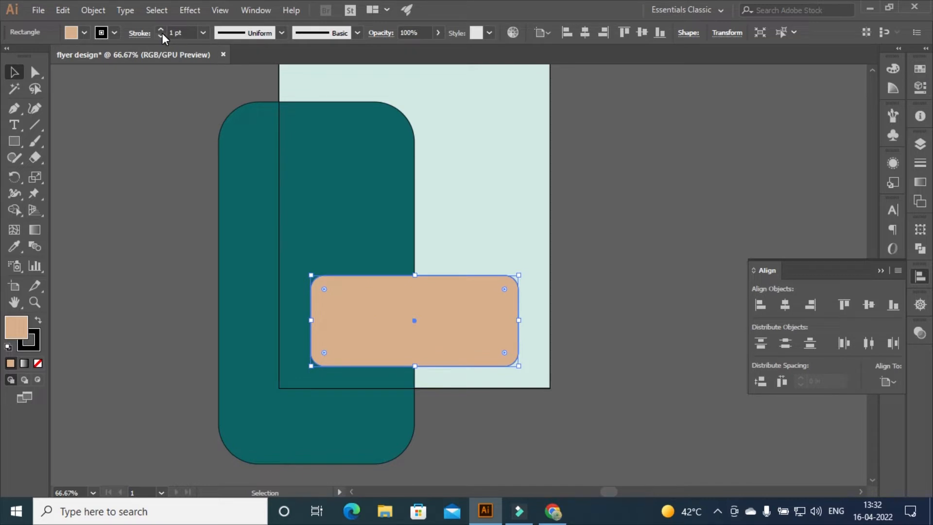
Set the stroke to None on both the peach and teal rectangles
click(101, 34)
click(8, 60)
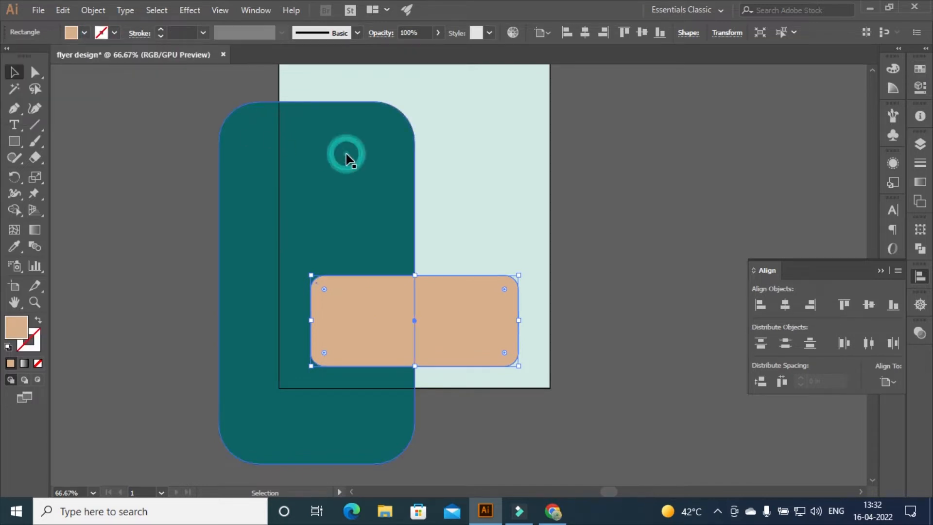
double_click(400, 180)
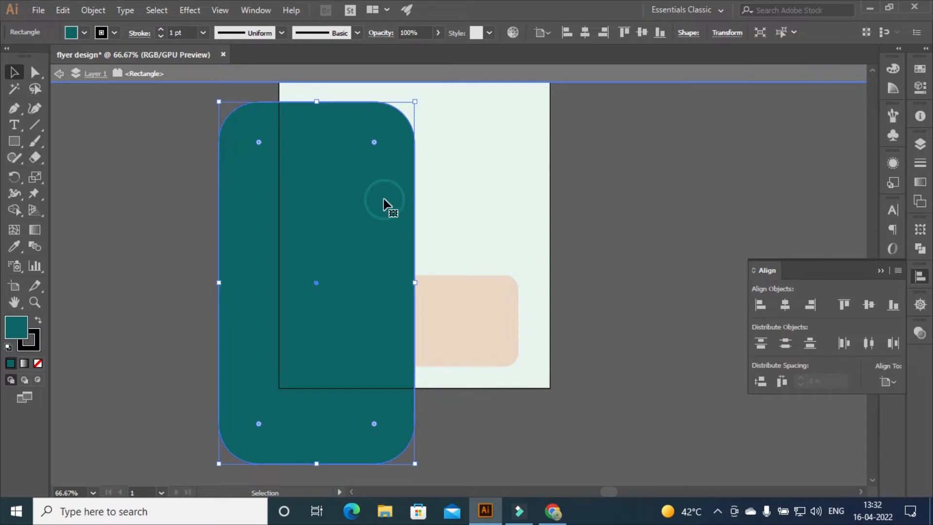
click(101, 32)
click(7, 59)
click(496, 305)
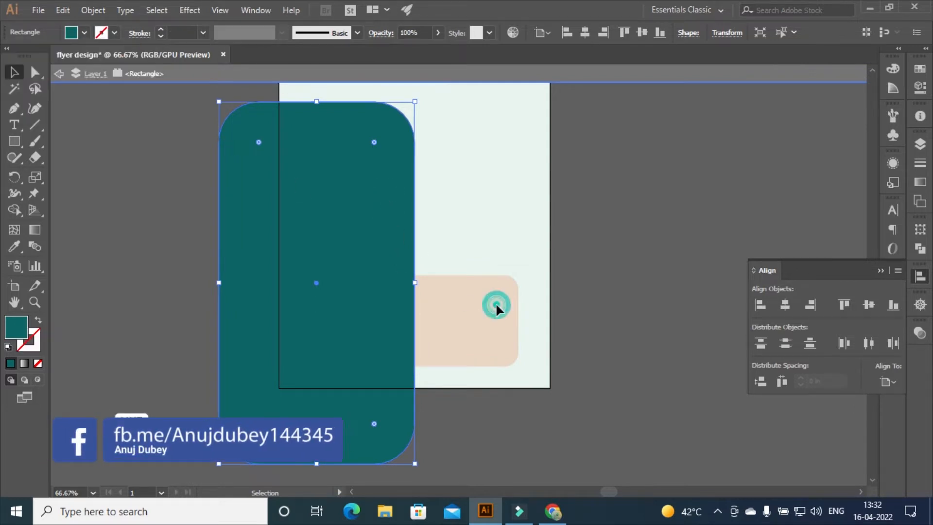
double_click(496, 304)
drag(877, 278, 877, 273)
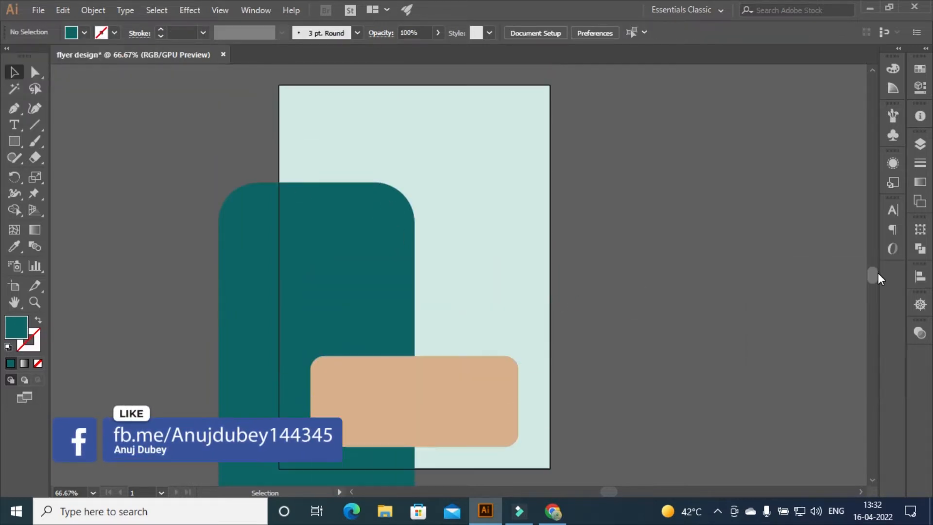
Place practise.png near the artboard's top-left corner and embed it
key(ctrl+equal)
key(ctrl+equal)
click(874, 275)
drag(874, 275, 844, 304)
drag(605, 490, 596, 491)
click(39, 10)
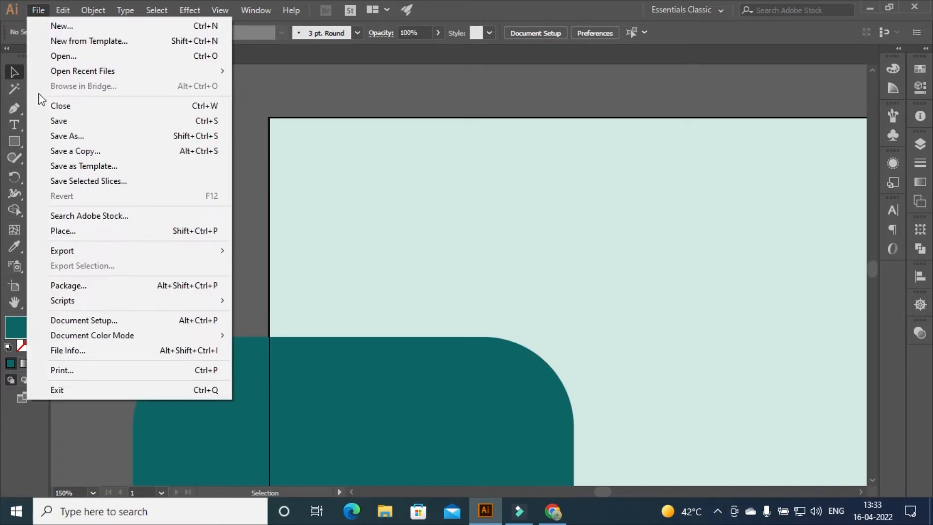
click(82, 231)
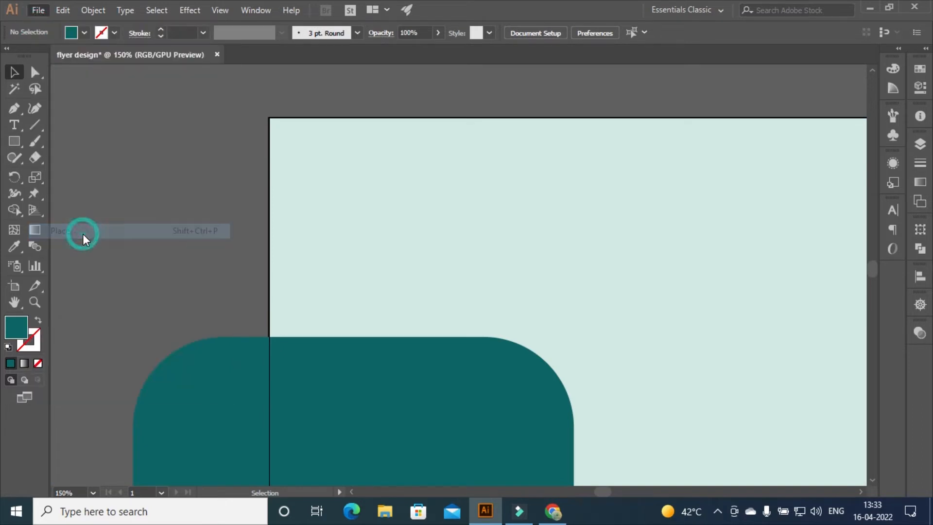
drag(307, 133, 480, 239)
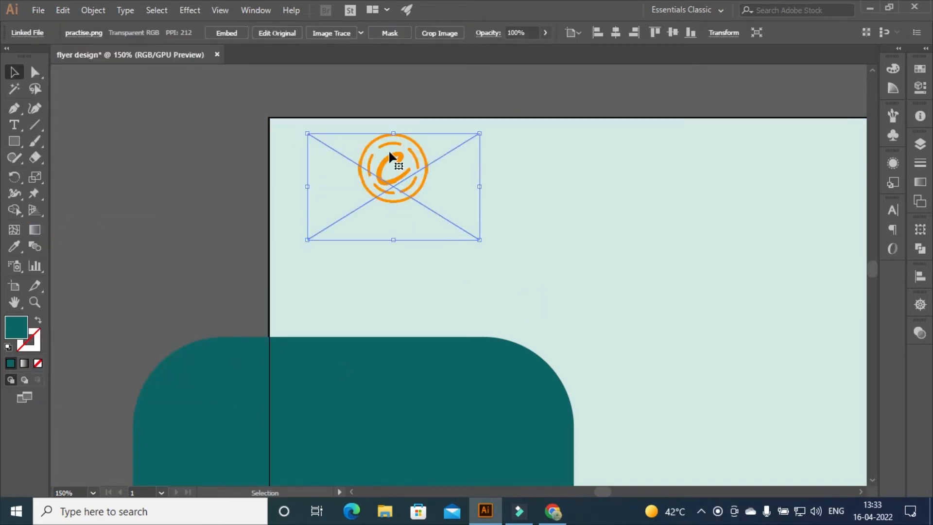
mouse_move(391, 158)
mouse_down()
mouse_move(392, 171)
mouse_move(384, 164)
mouse_up()
click(227, 32)
click(525, 233)
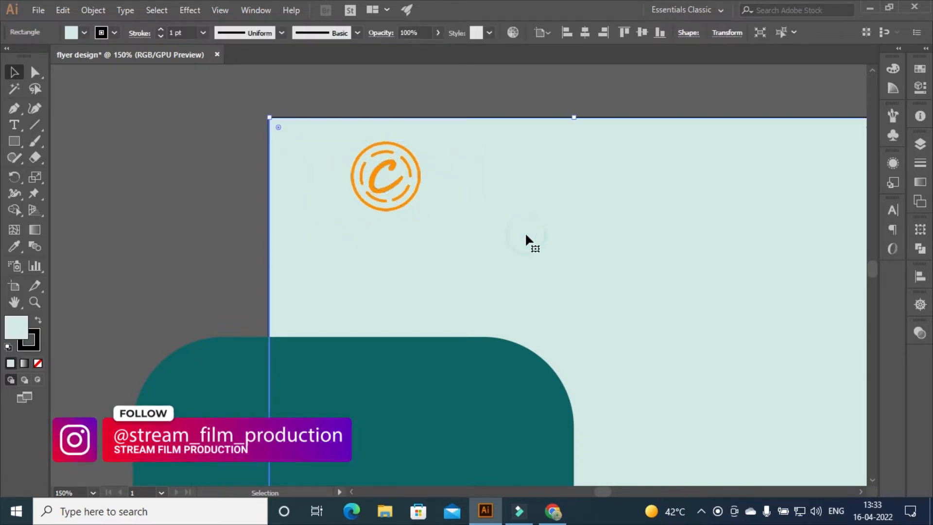
Type YOUR LOGO below the logo in Helvetica LT Std Black Condensed
click(14, 125)
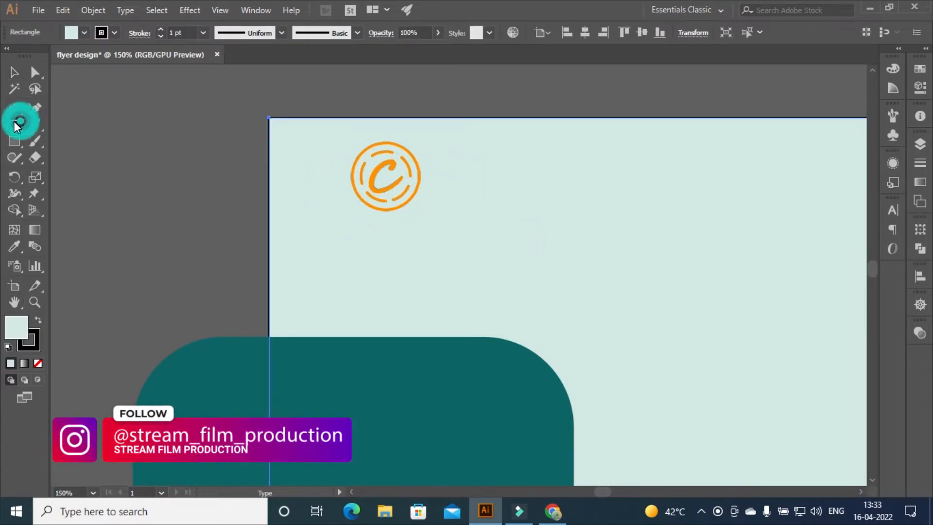
drag(337, 229, 462, 257)
text(YOUR LOGO)
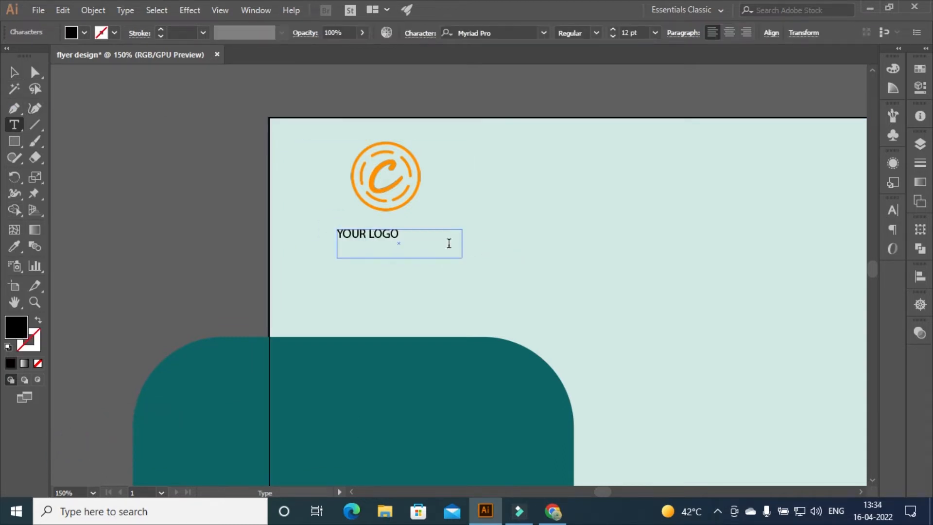
drag(449, 243, 323, 233)
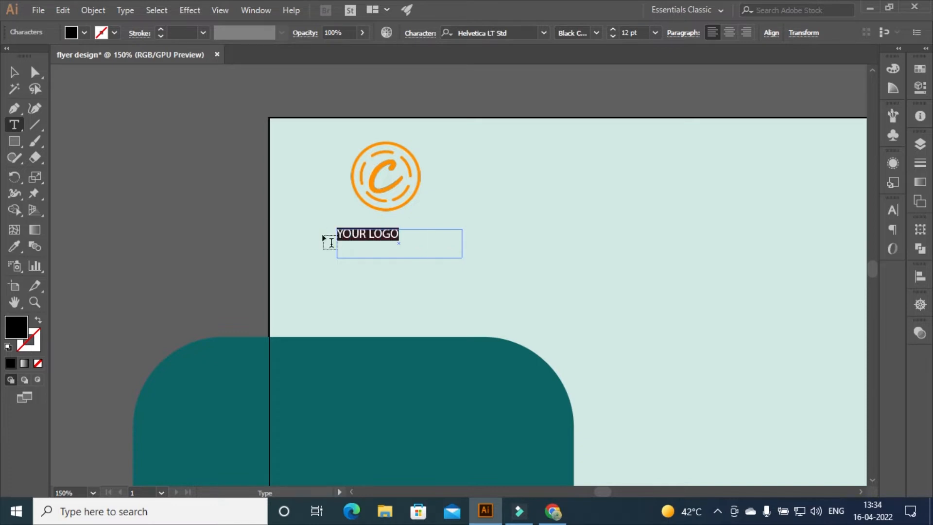
click(517, 32)
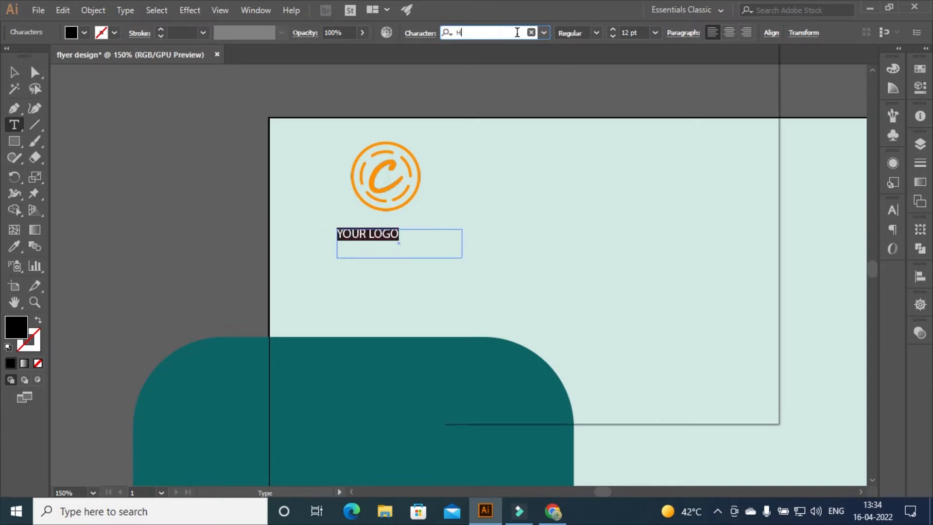
text(H)
click(547, 372)
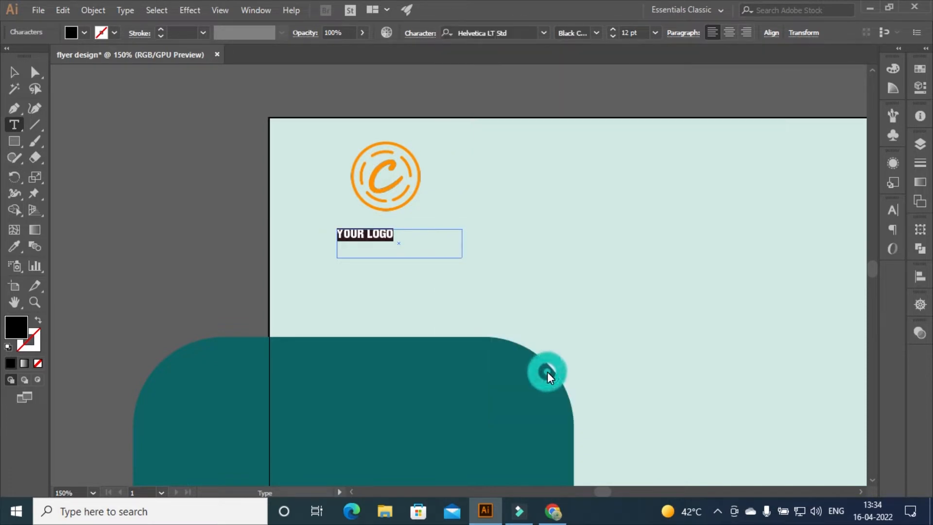
Set the YOUR LOGO caption to 25 pt and nudge it up and left
click(632, 33)
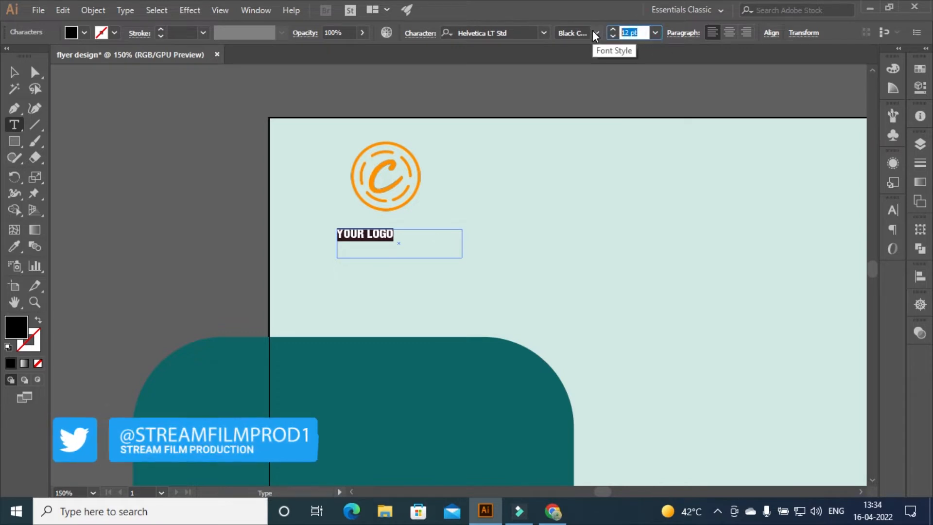
text(20)
key(Return)
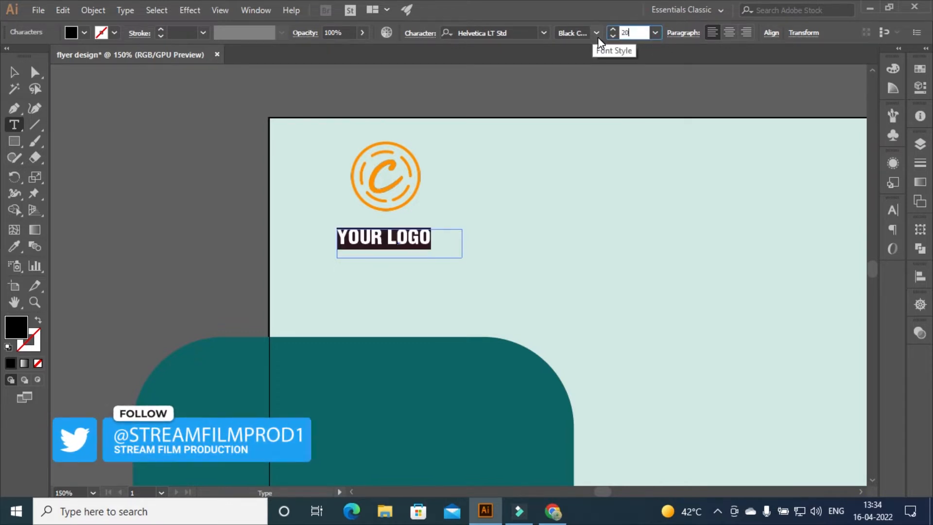
key(BackSpace)
text(5)
key(Return)
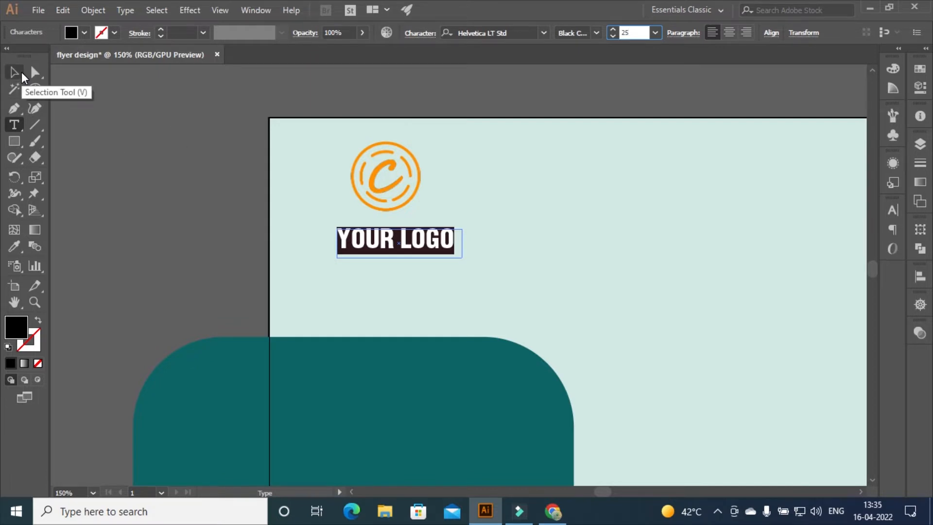
click(15, 72)
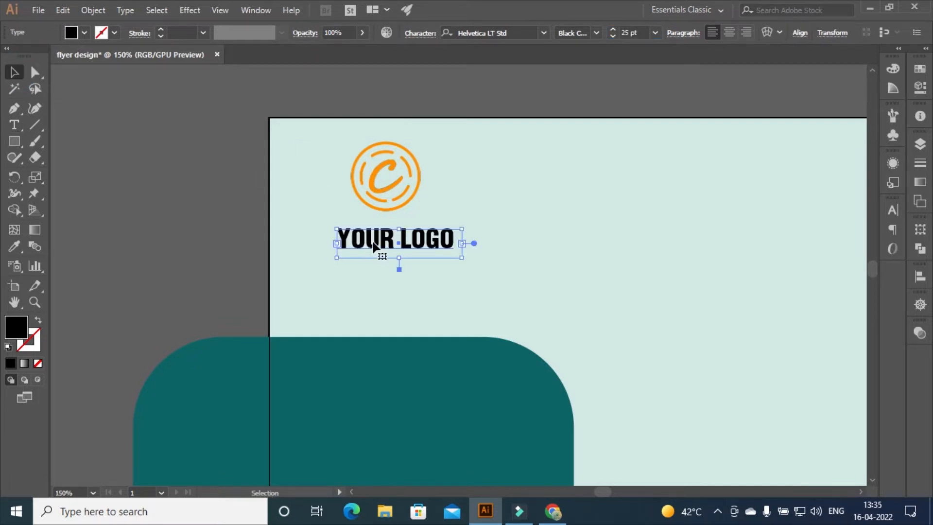
drag(373, 246, 366, 239)
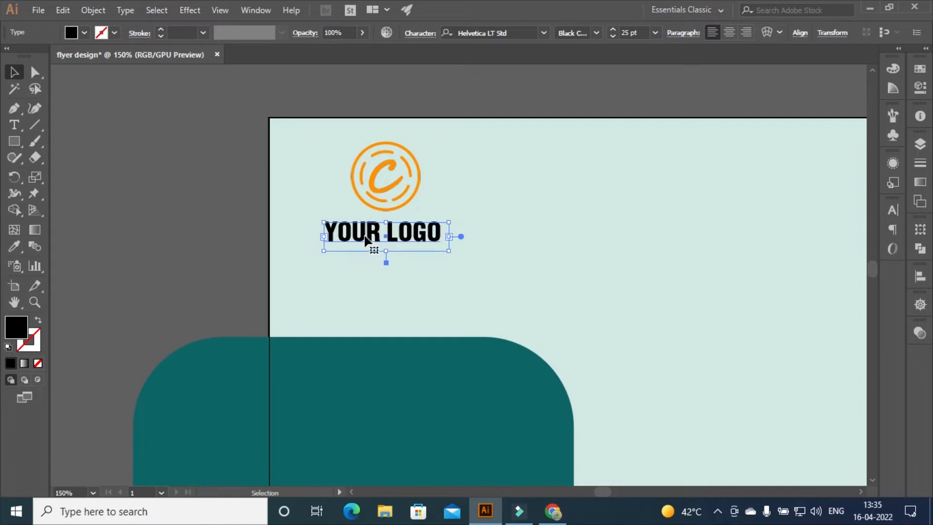
click(548, 263)
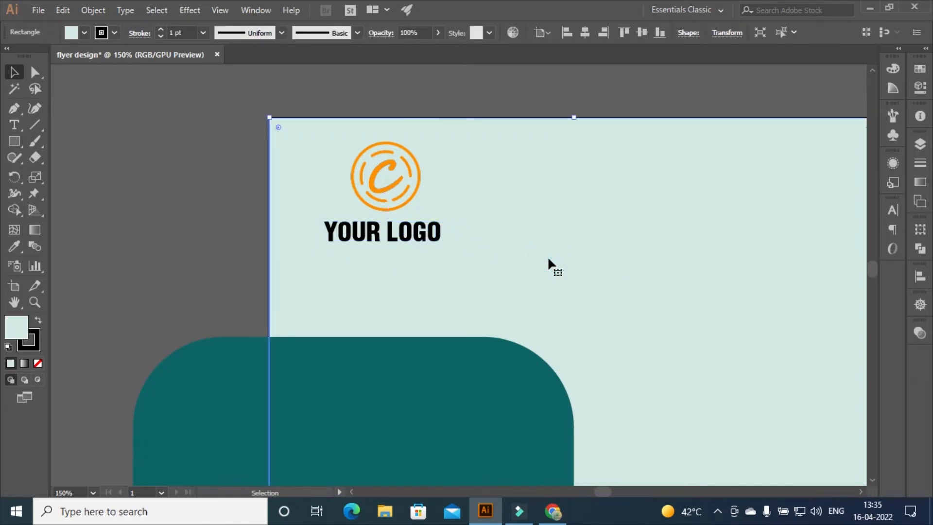
Scale down the orange logo image and move the YOUR LOGO caption up-left beneath it
key(ctrl+minus)
key(ctrl+minus)
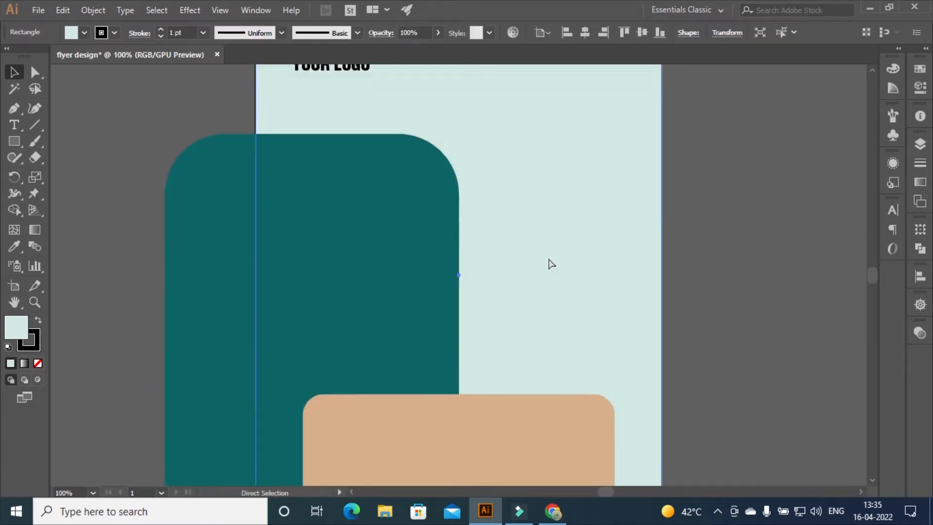
click(687, 286)
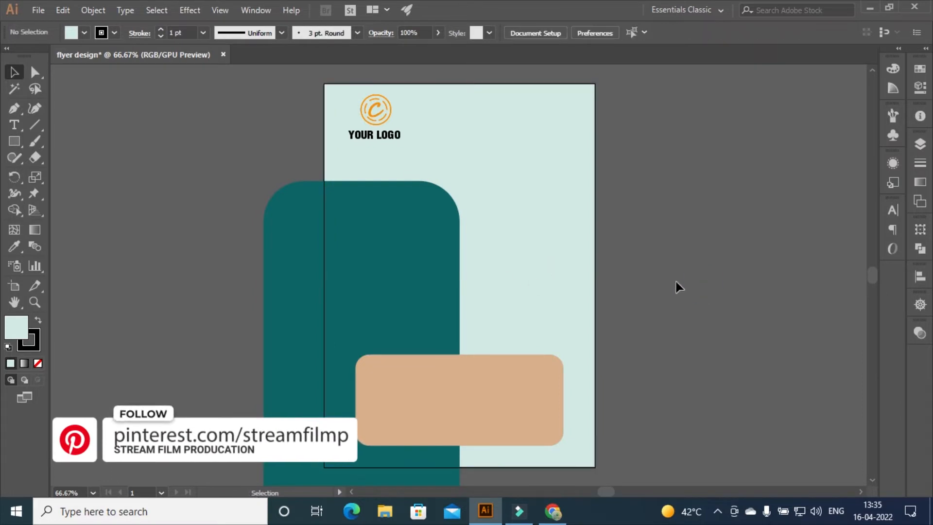
click(371, 109)
drag(414, 143, 396, 130)
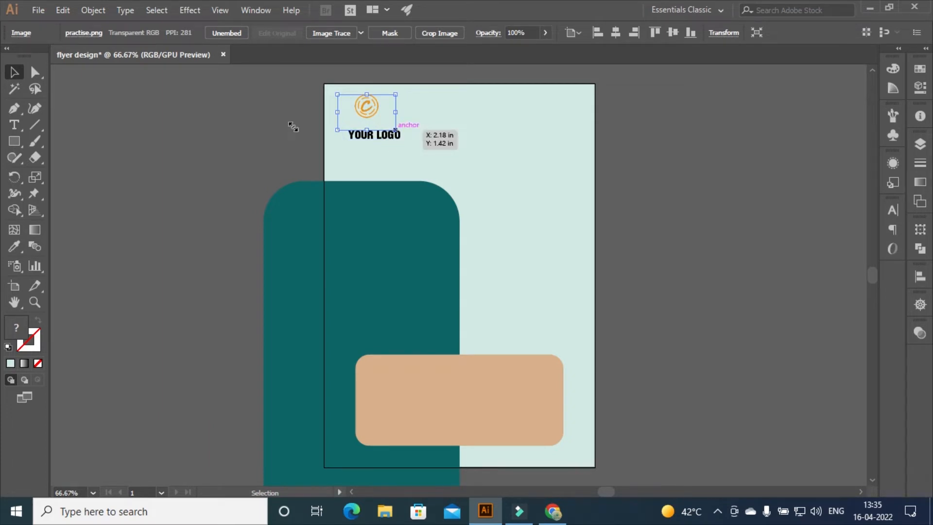
click(387, 138)
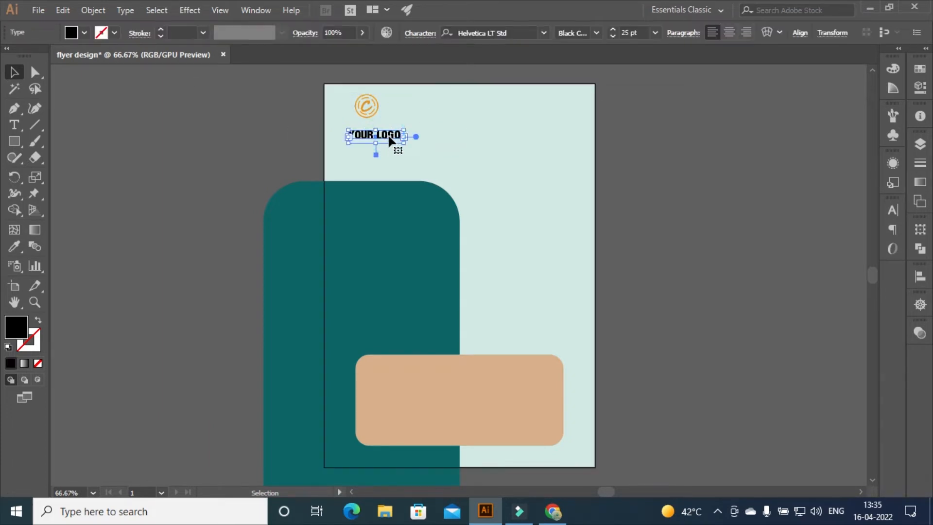
drag(388, 138, 378, 132)
Save the file and type WE'RE HIRING in a text area at the top right
click(690, 195)
key(ctrl+s)
click(14, 124)
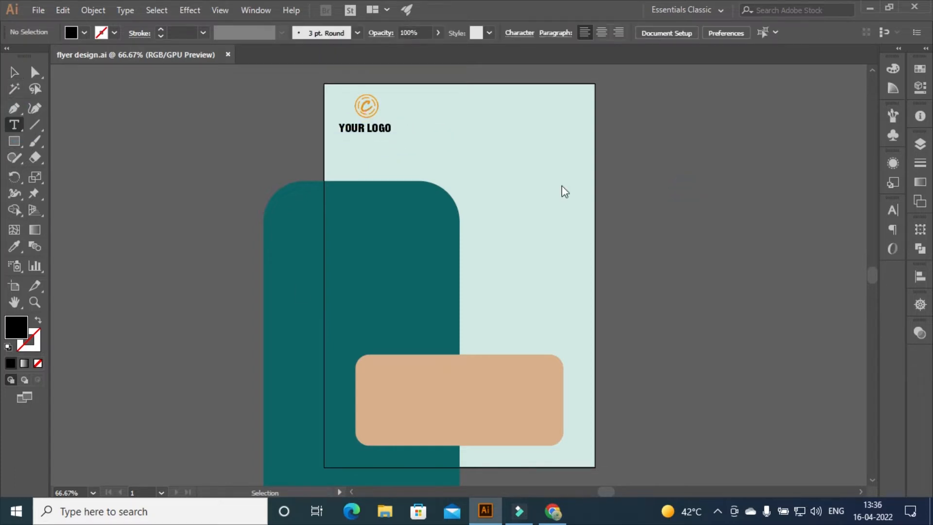
drag(480, 104, 588, 207)
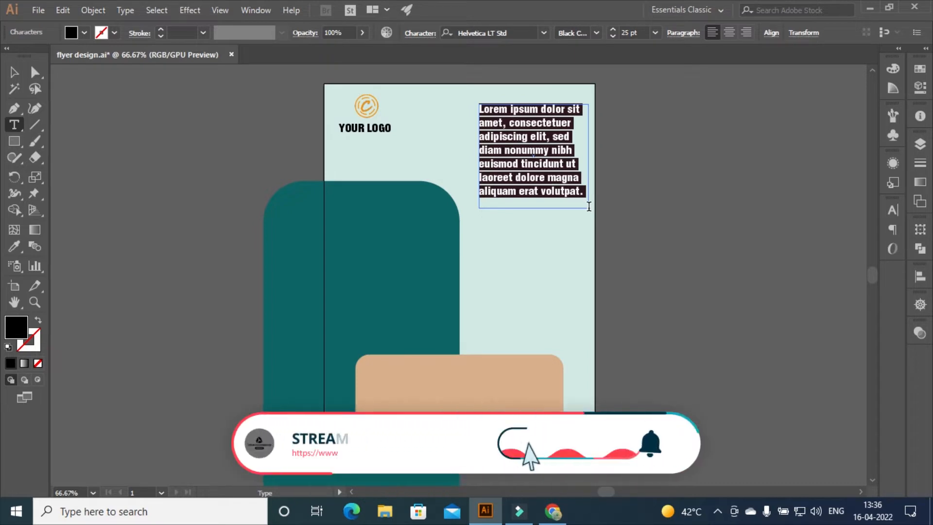
text(WE'RE)
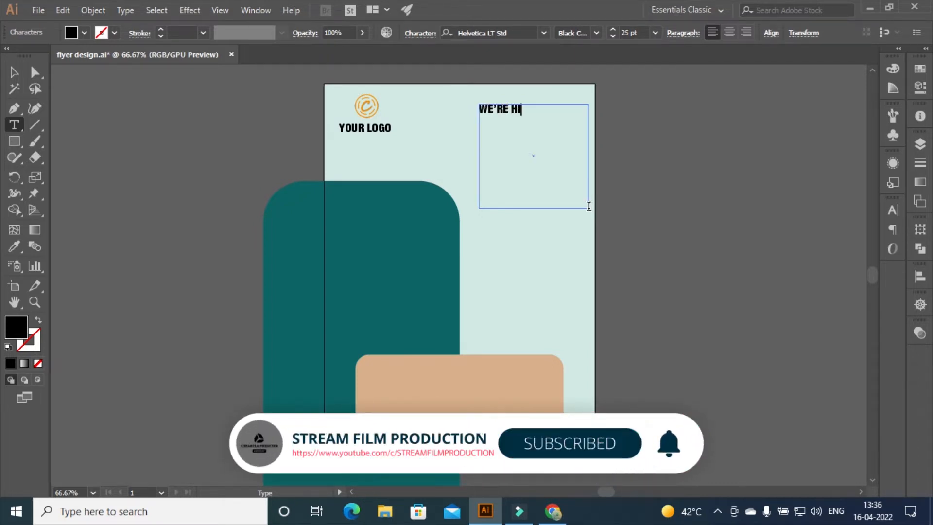
text( HIRING)
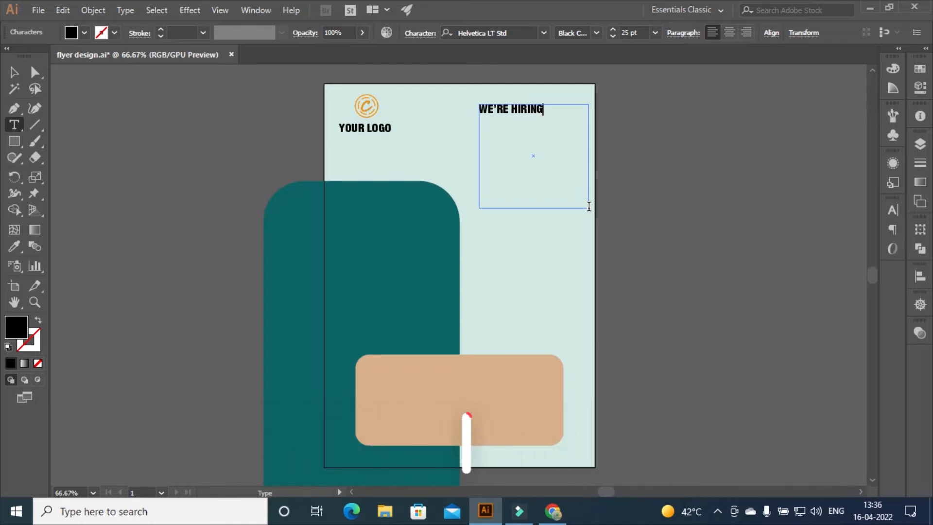
Set the WE'RE HIRING heading to 85 pt so HIRING fits
key(ctrl+a)
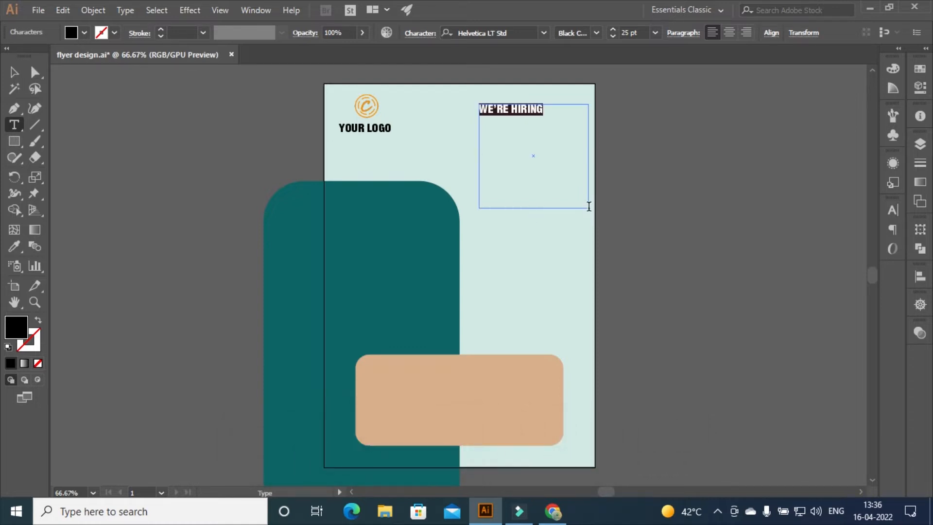
click(613, 30)
click(613, 30)
click(613, 30)
click(613, 30)
click(613, 30)
click(613, 37)
click(614, 36)
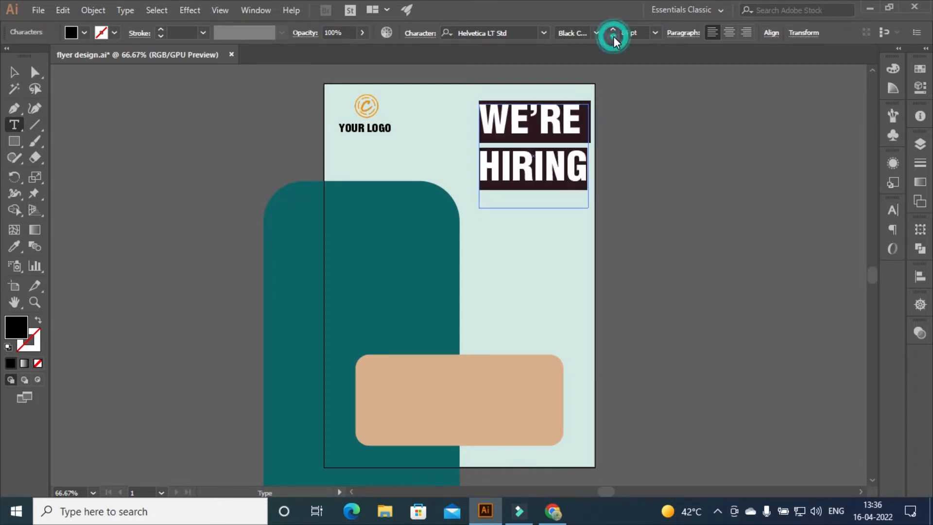
click(14, 73)
Set the tracking of the word WE'RE to 40
click(14, 125)
drag(579, 117, 481, 117)
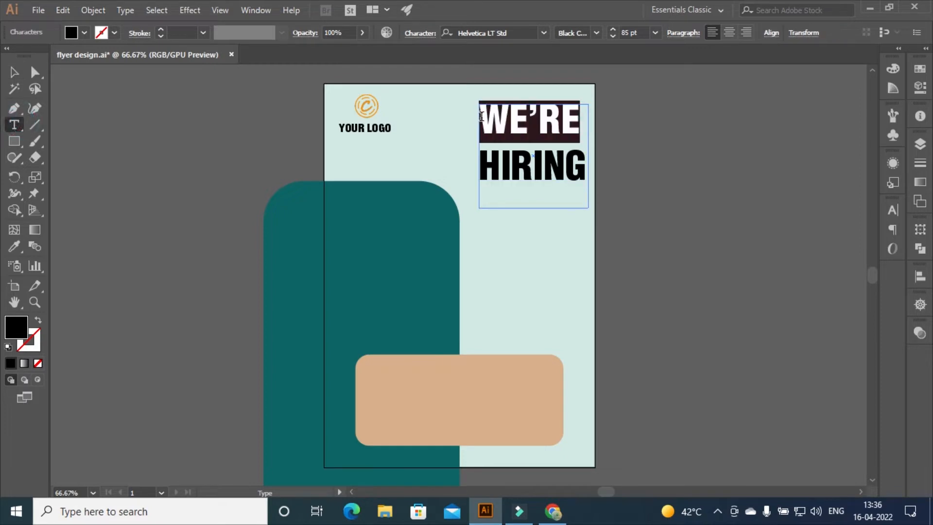
click(893, 210)
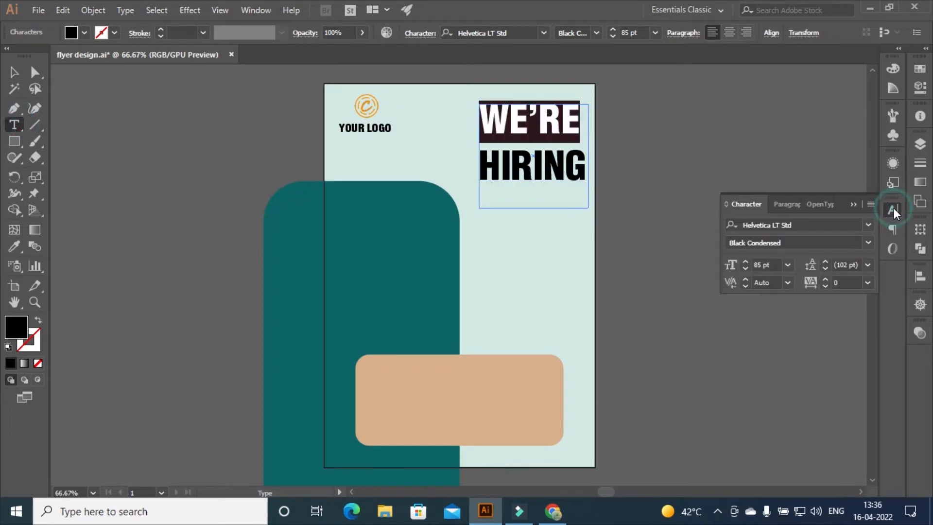
click(812, 281)
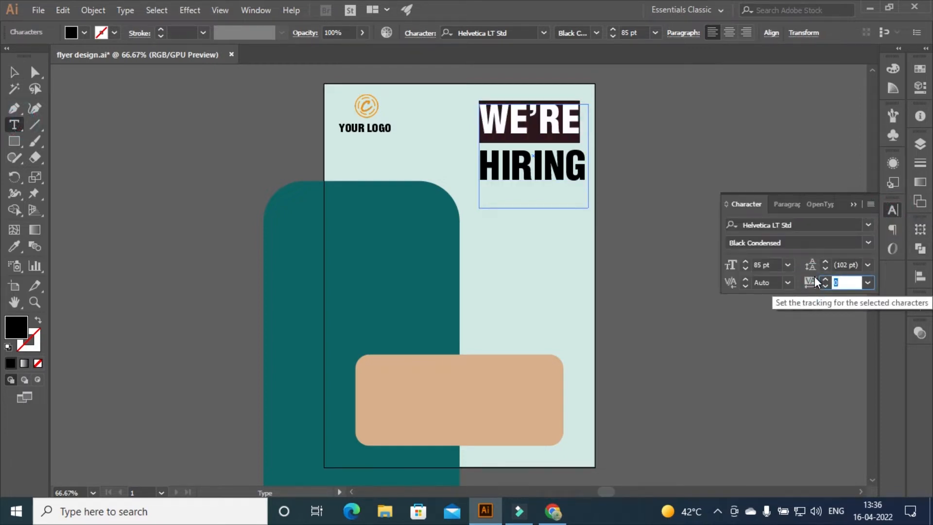
text(40)
key(Return)
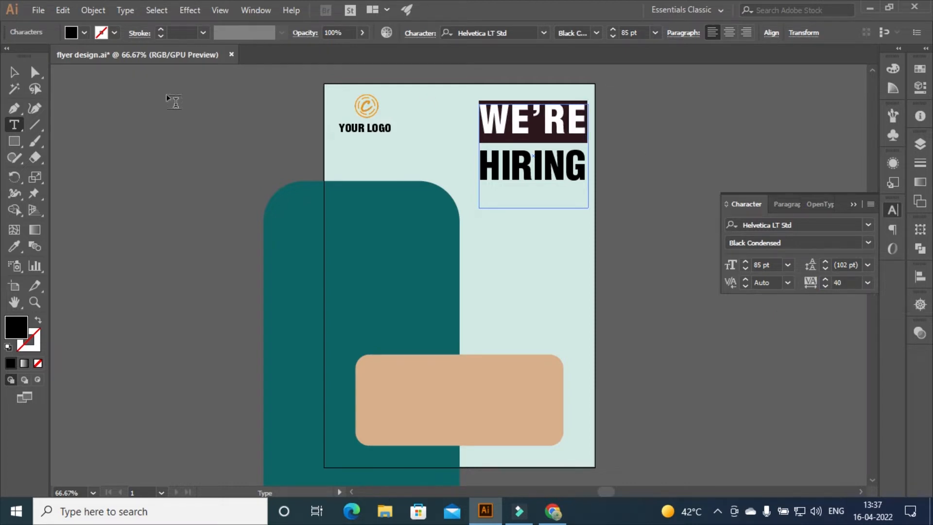
key(Escape)
Move the WE'RE HIRING heading down half an inch
click(573, 250)
click(501, 117)
mouse_move(500, 117)
mouse_down()
mouse_move(504, 136)
mouse_move(502, 129)
mouse_up()
click(649, 153)
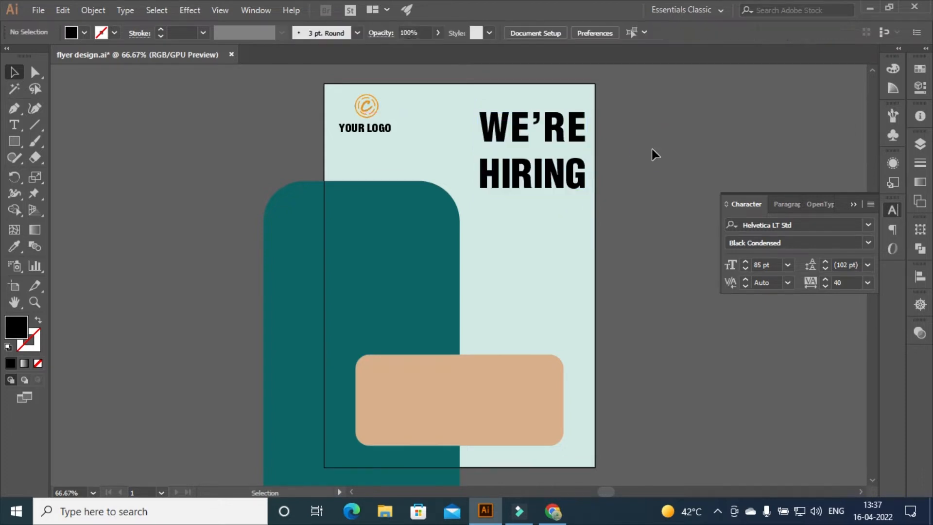
Colour both lines of the WE'RE HIRING heading dark charcoal #2C3532
click(520, 131)
triple_click(519, 142)
drag(487, 124, 589, 196)
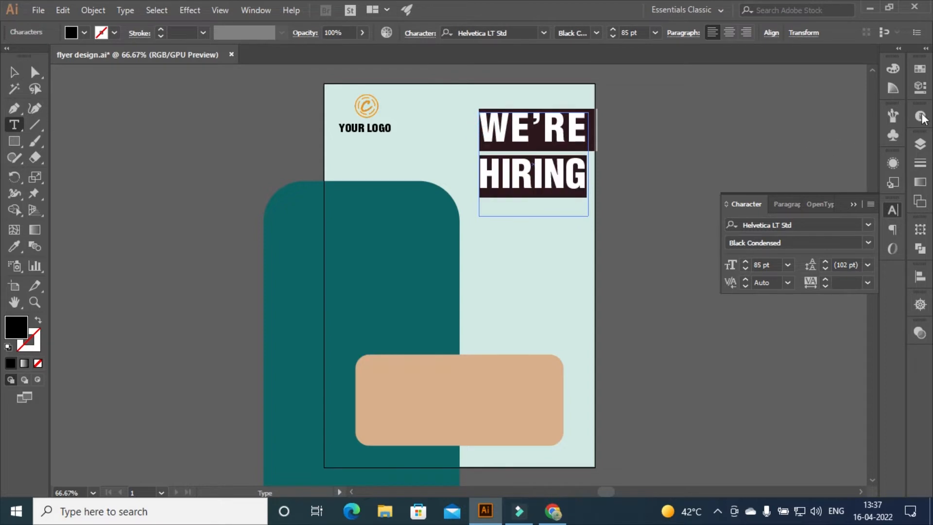
click(920, 70)
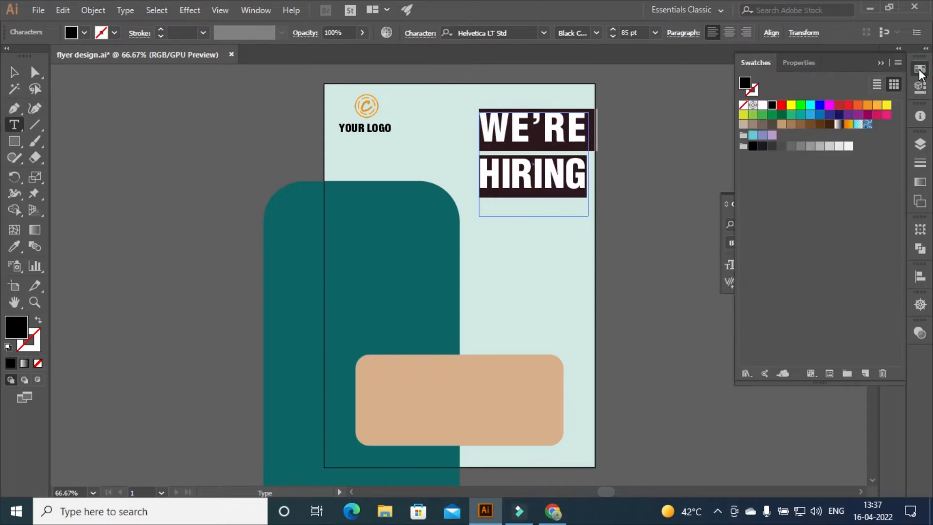
double_click(746, 84)
text(#2C3532)
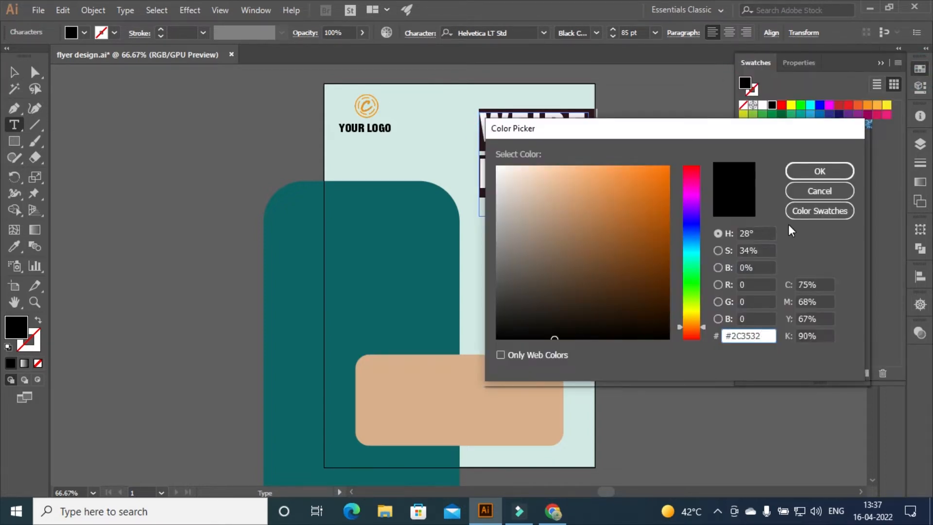
click(820, 171)
click(14, 72)
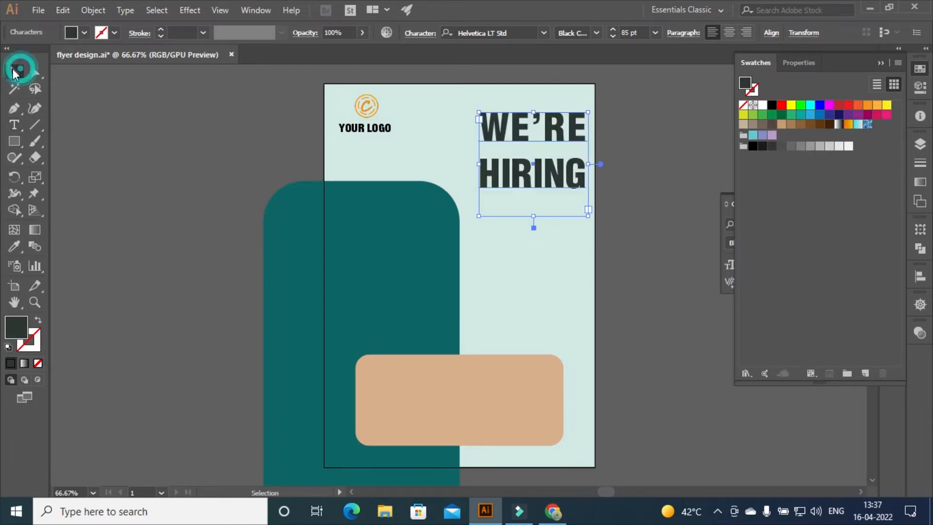
click(654, 184)
Colour the YOUR LOGO caption the same dark charcoal #2C3532
click(880, 62)
click(362, 134)
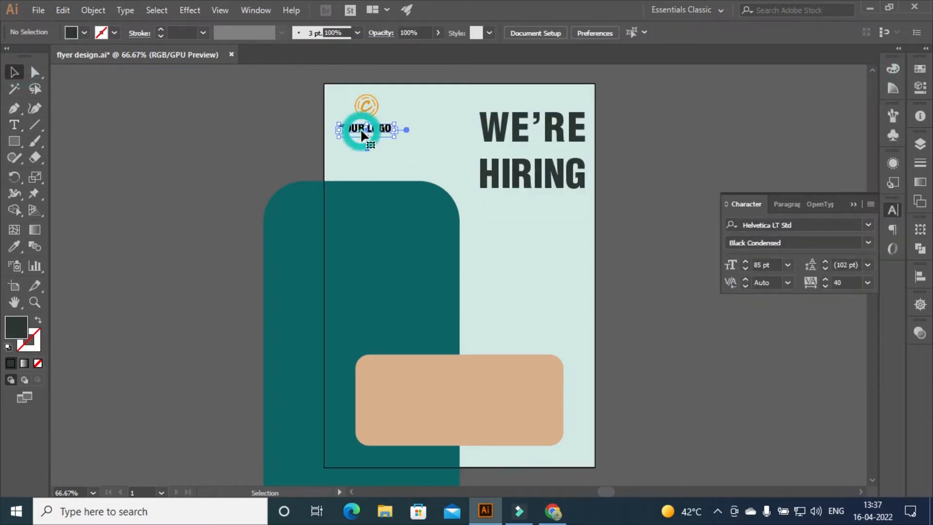
double_click(355, 130)
drag(343, 130, 382, 130)
click(920, 70)
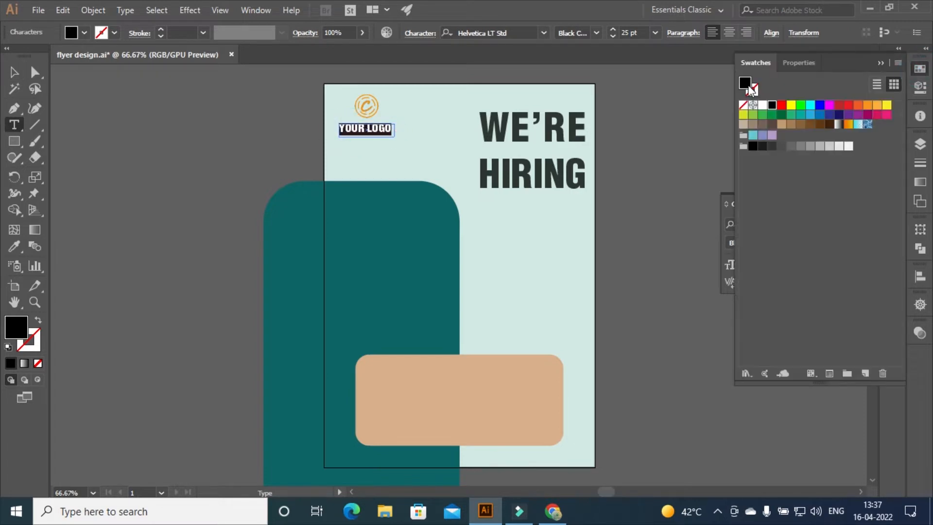
double_click(745, 83)
text(2C3532)
click(821, 171)
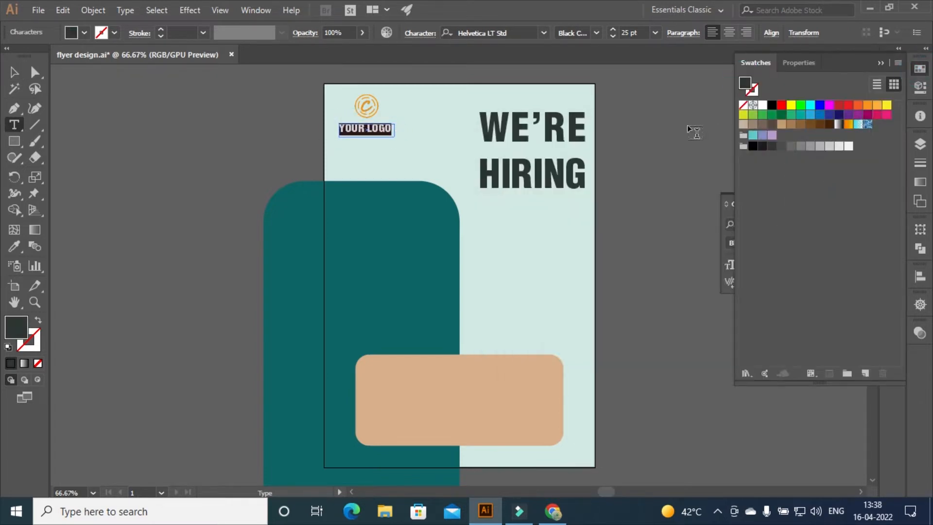
click(690, 139)
click(880, 63)
Type the word Requrements at the top of the teal panel
key(v)
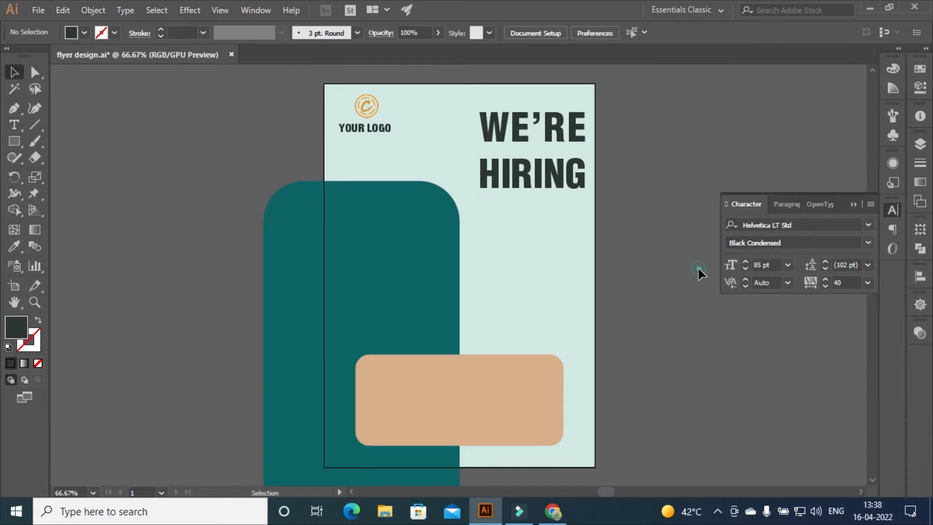
click(12, 72)
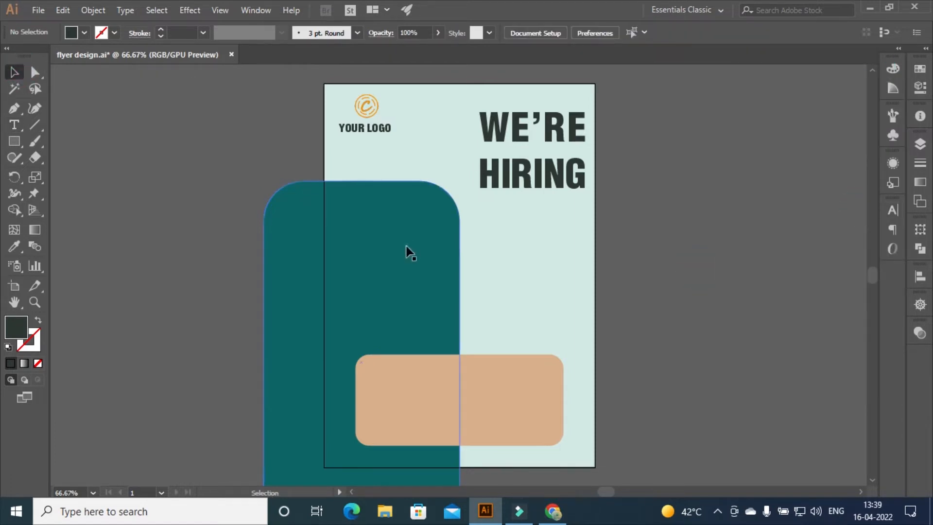
click(418, 220)
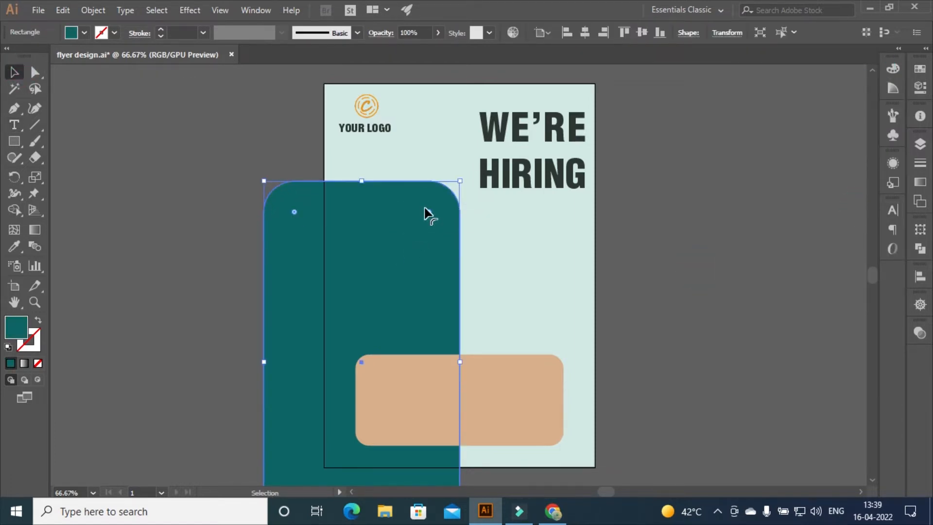
click(15, 126)
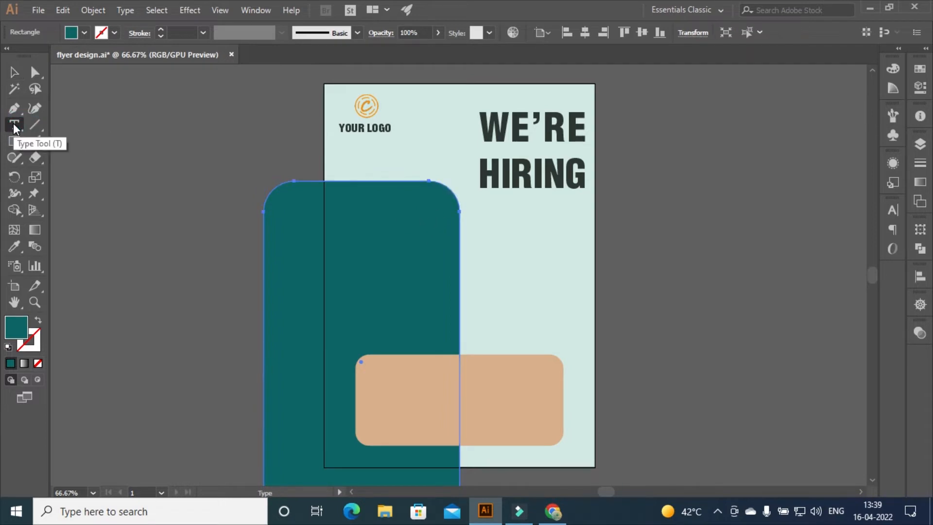
click(346, 210)
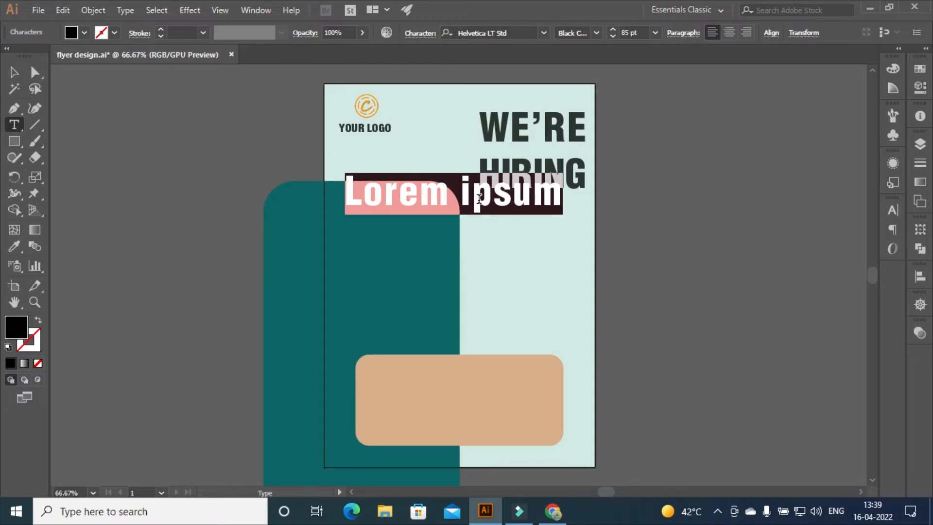
text(R)
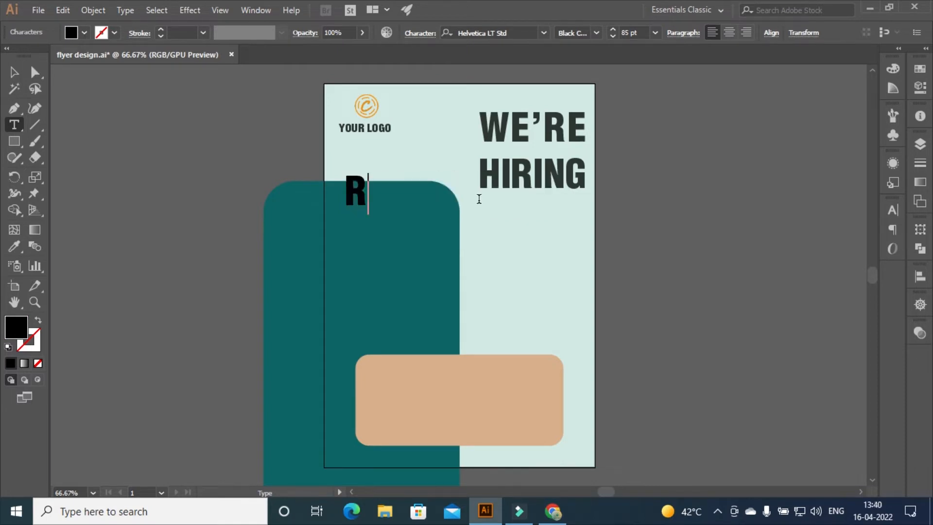
text(e)
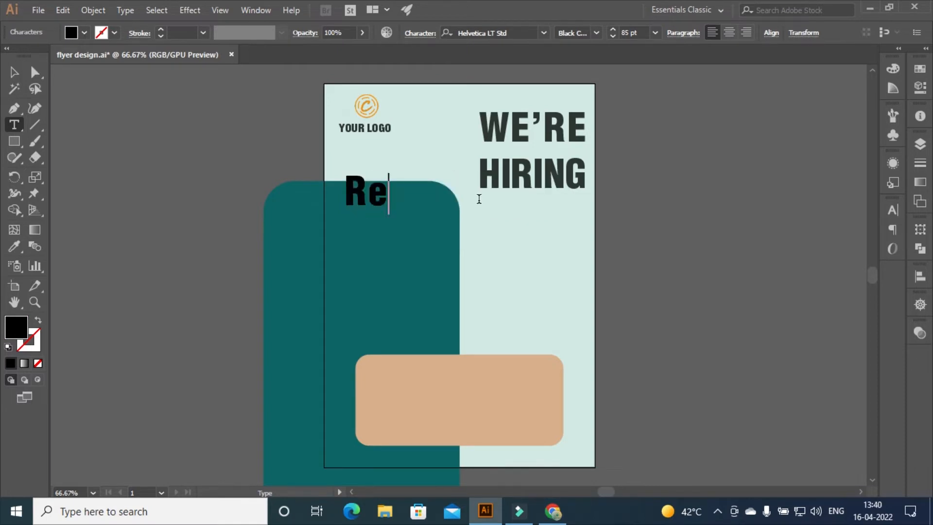
text(qur)
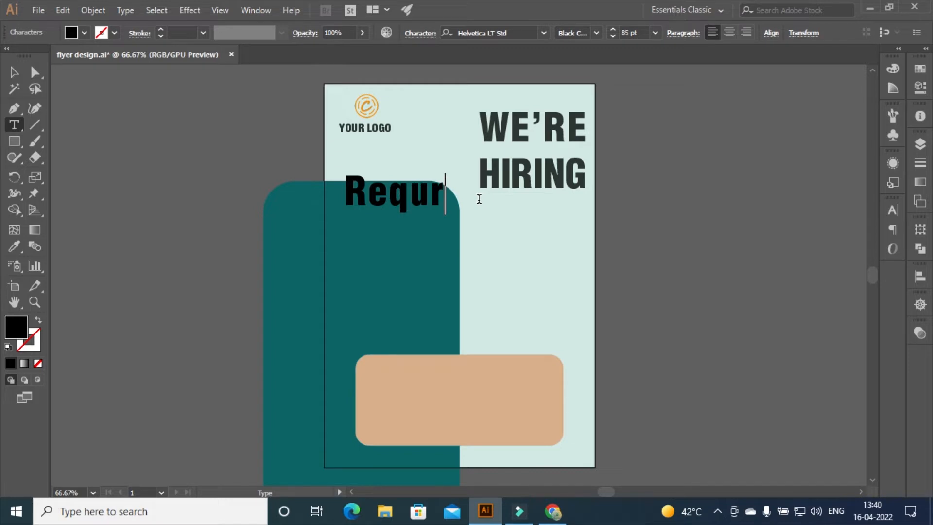
text(ement)
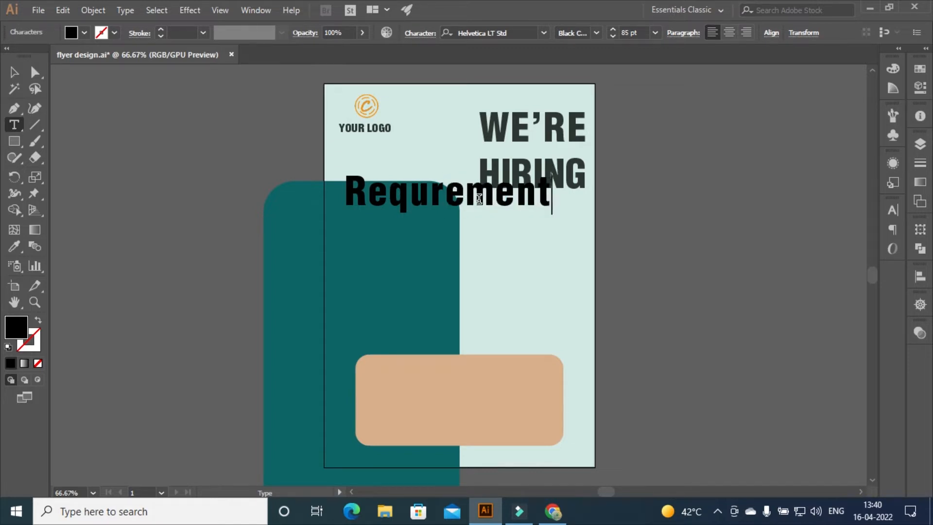
text(s)
Set Requrements to 37 pt in the Bold Condensed style
key(ctrl+a)
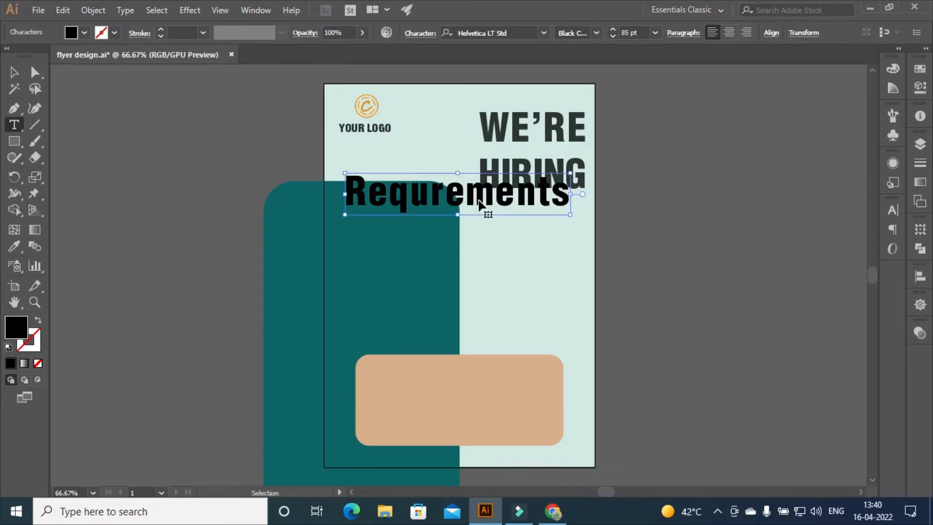
click(613, 37)
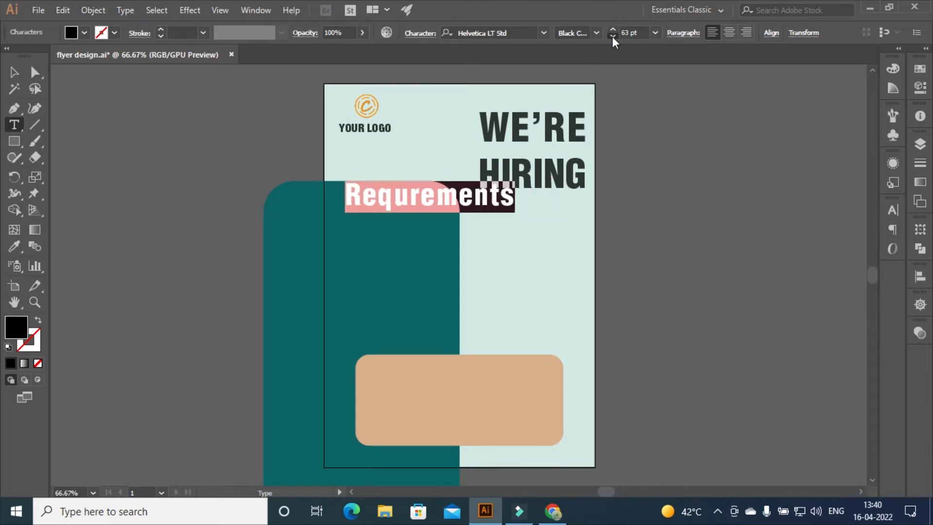
click(612, 36)
click(613, 36)
click(613, 36)
click(613, 36)
click(597, 33)
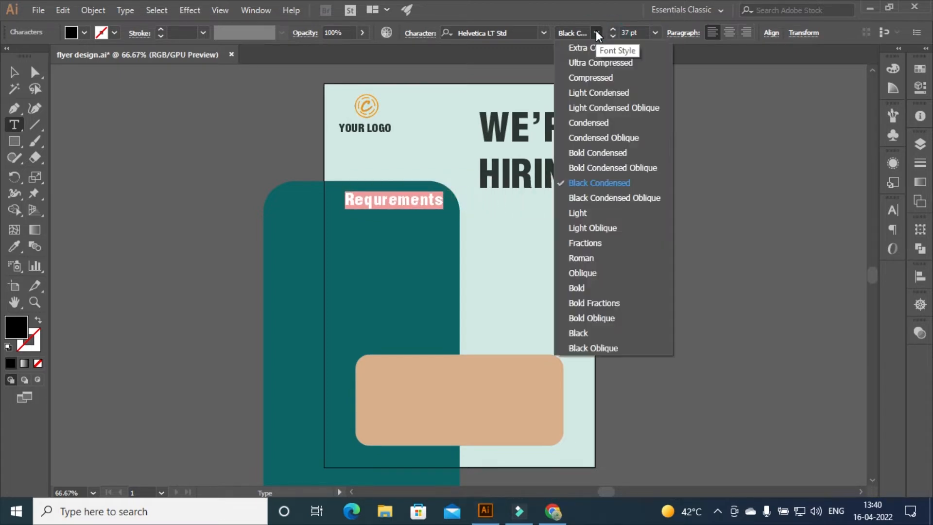
click(597, 153)
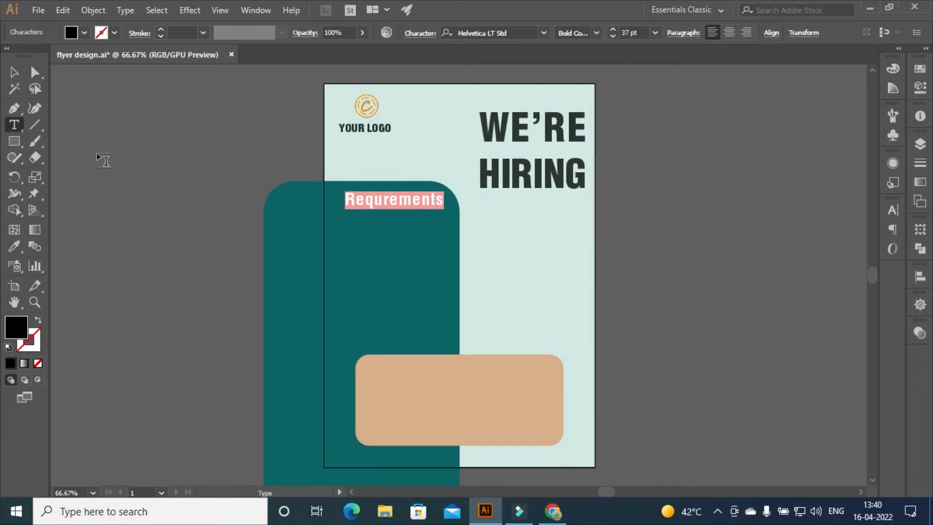
click(13, 72)
Nudge the heading slightly left and correct its spelling to 'Requirements'
mouse_move(371, 201)
mouse_down()
mouse_move(358, 199)
mouse_move(365, 203)
mouse_up()
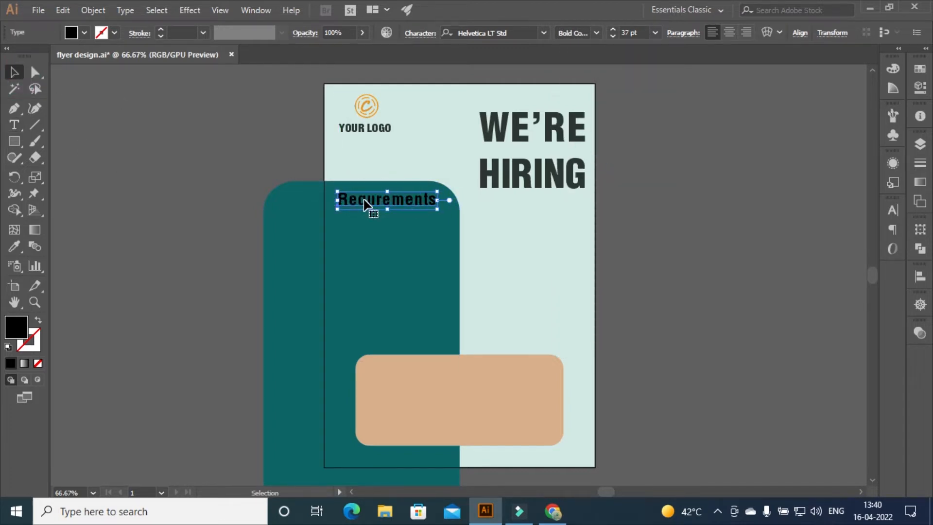
double_click(378, 200)
text(i)
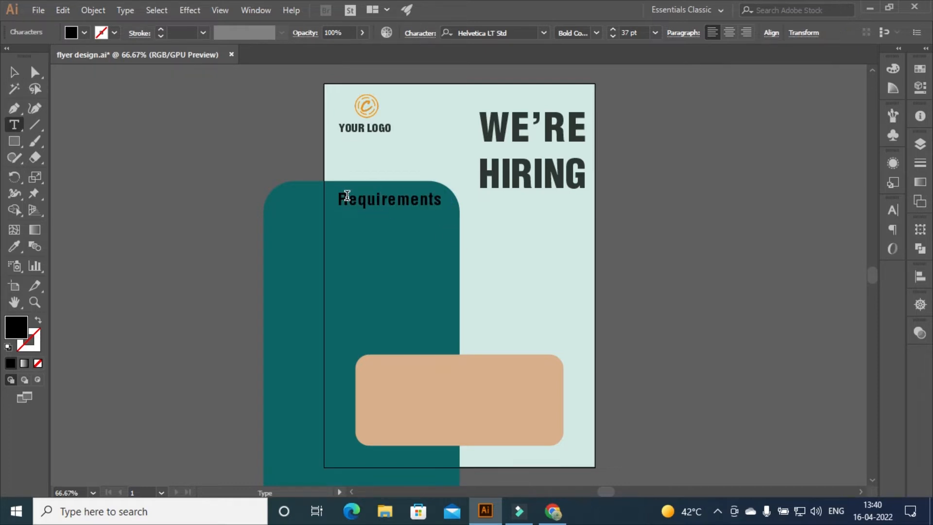
Recolour the Requirements heading text light mint (D3E8E3)
drag(339, 198, 440, 197)
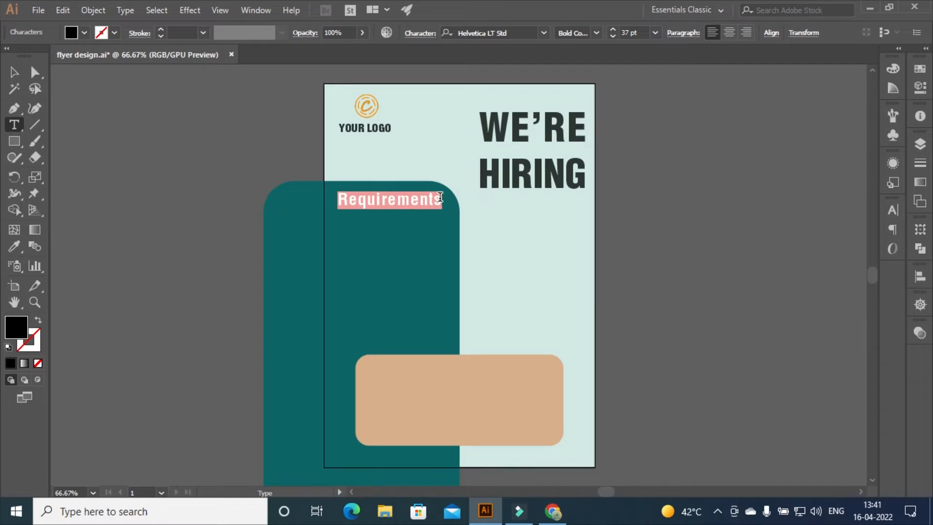
click(920, 68)
double_click(744, 82)
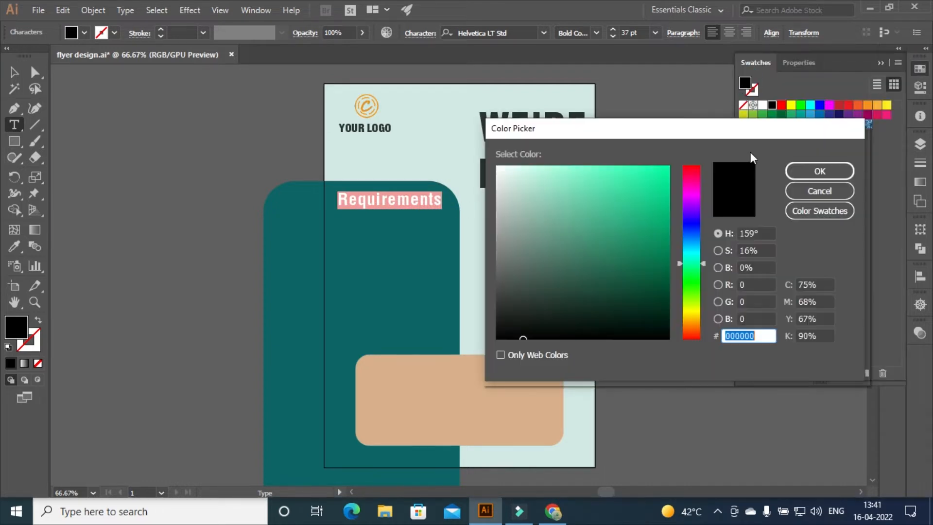
text(D3E8E3)
click(820, 171)
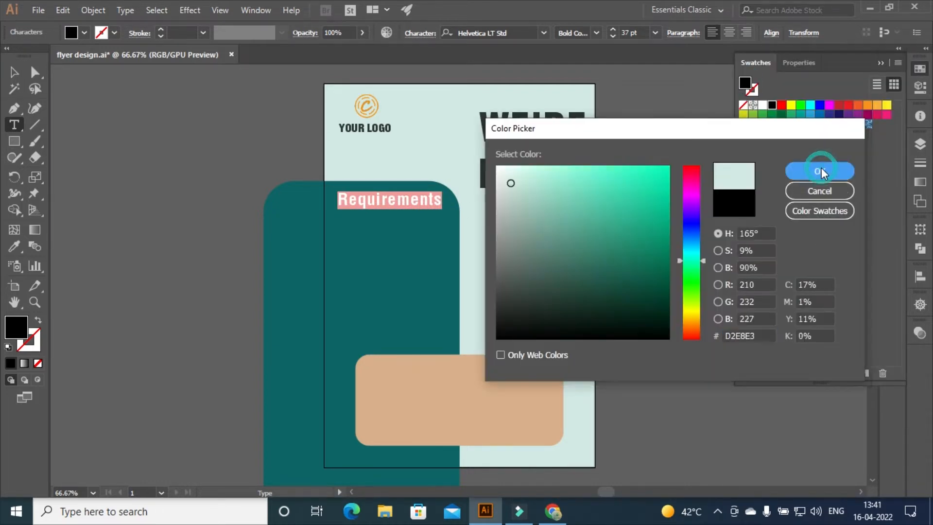
key(Escape)
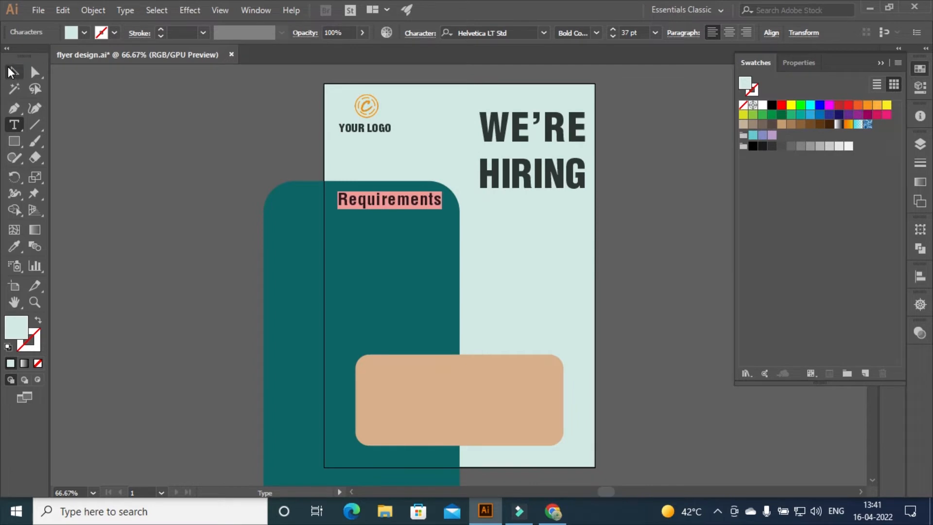
click(389, 207)
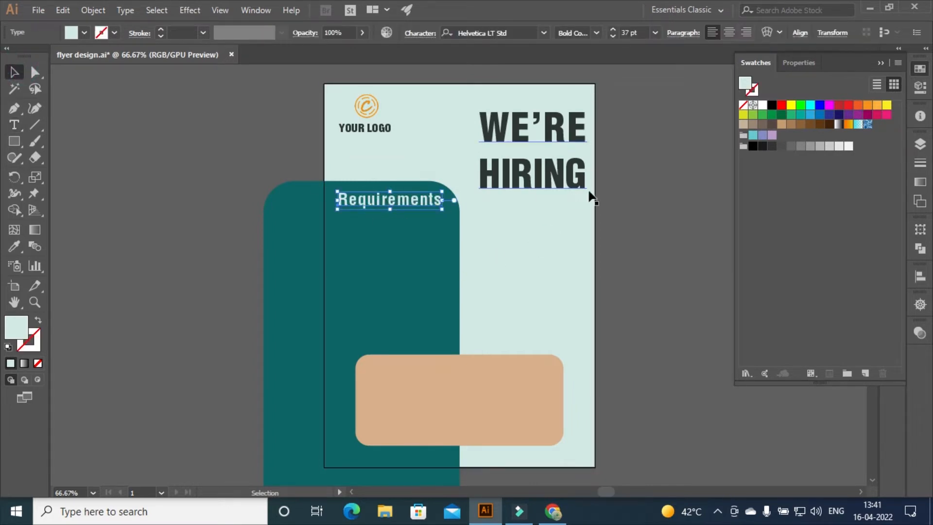
click(670, 183)
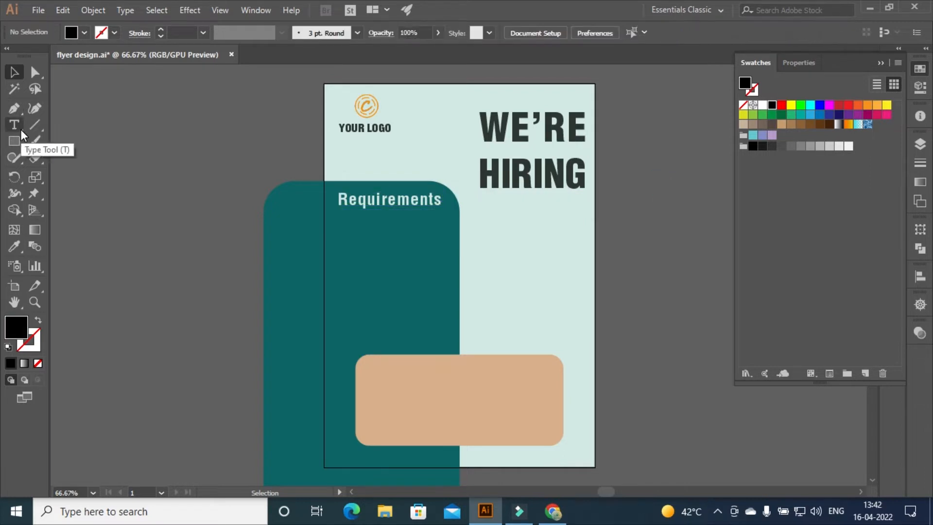
Add an 18 pt placeholder text area below the Requirements heading and widen it slightly
click(17, 127)
drag(337, 211, 452, 261)
click(634, 33)
text(18)
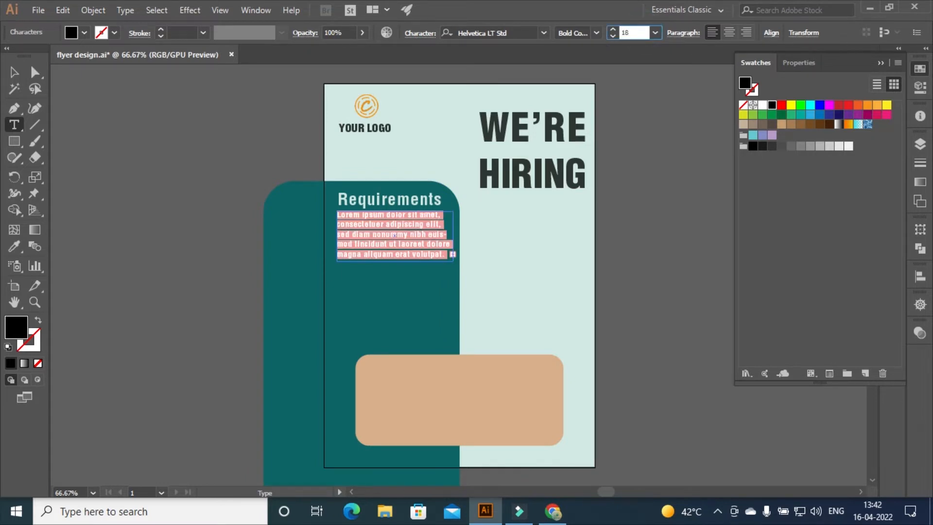
key(Return)
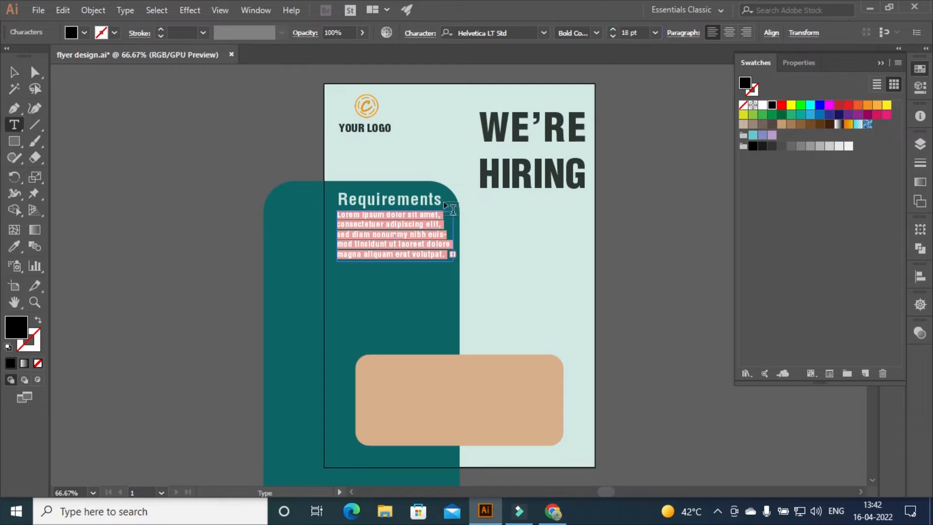
click(14, 72)
drag(453, 236, 461, 238)
click(634, 261)
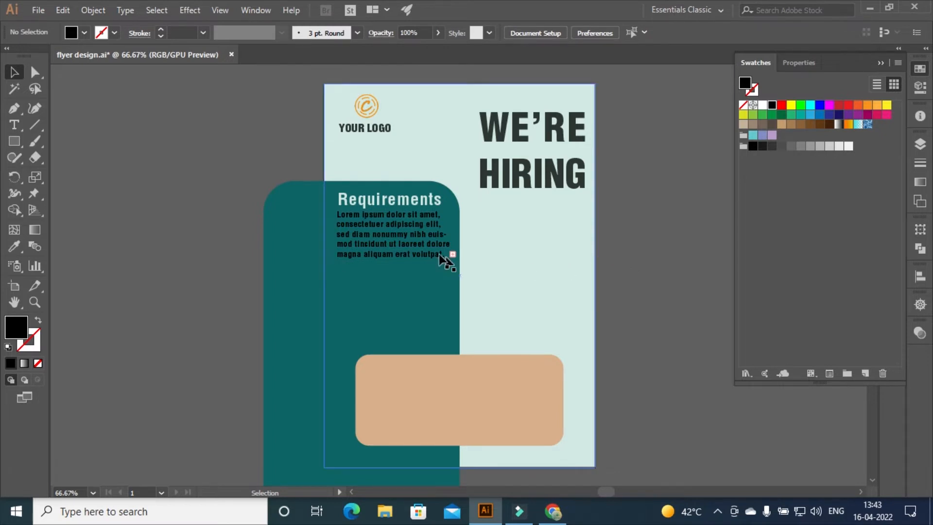
Resize the placeholder paragraph to 15 pt and delete the trailing words 'Ut wisi'
click(370, 220)
double_click(370, 221)
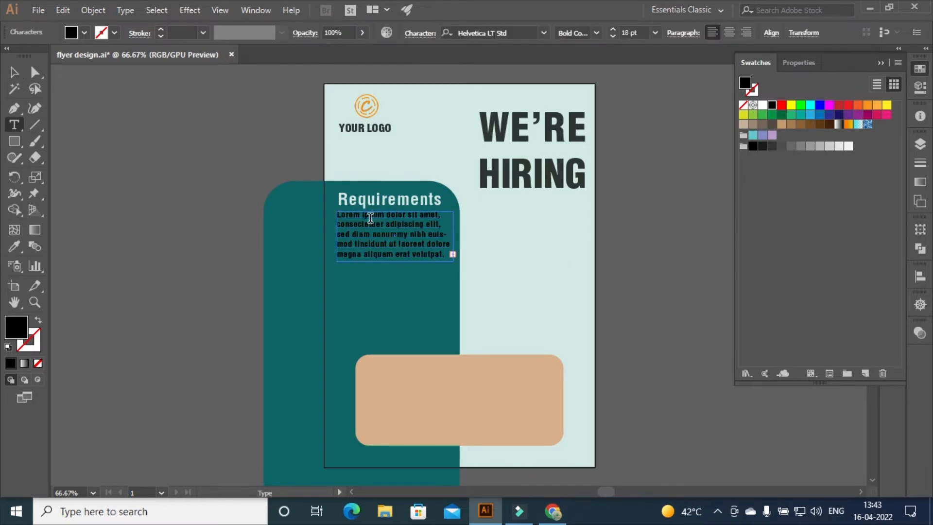
drag(337, 214, 454, 267)
click(643, 32)
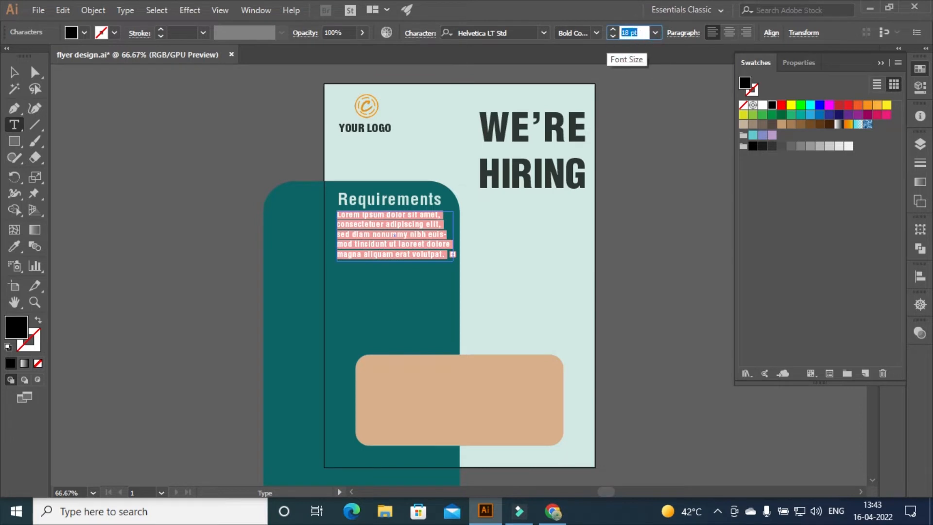
text(15)
key(Return)
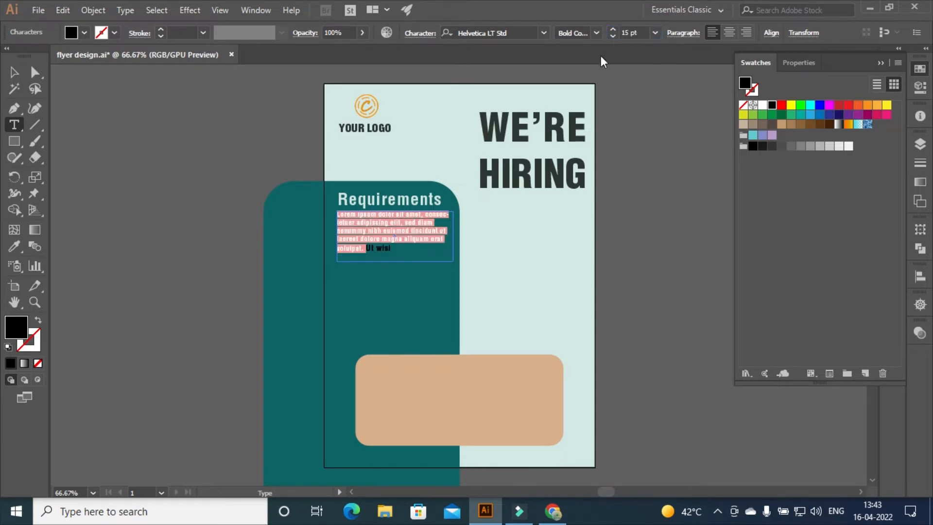
drag(402, 258, 367, 249)
key(BackSpace)
key(Escape)
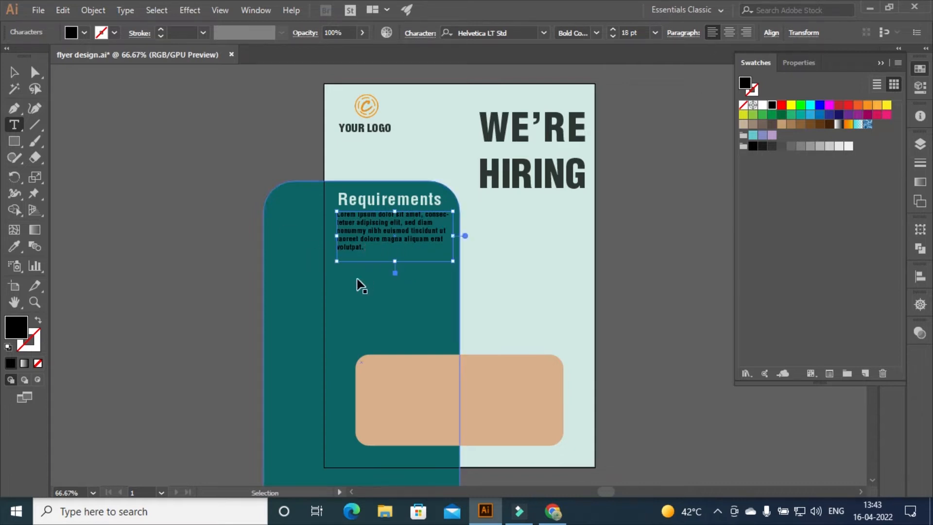
Colour the paragraph text light mint and nudge its frame slightly
key(ctrl+a)
double_click(744, 80)
key(ctrl+v)
click(818, 168)
click(12, 74)
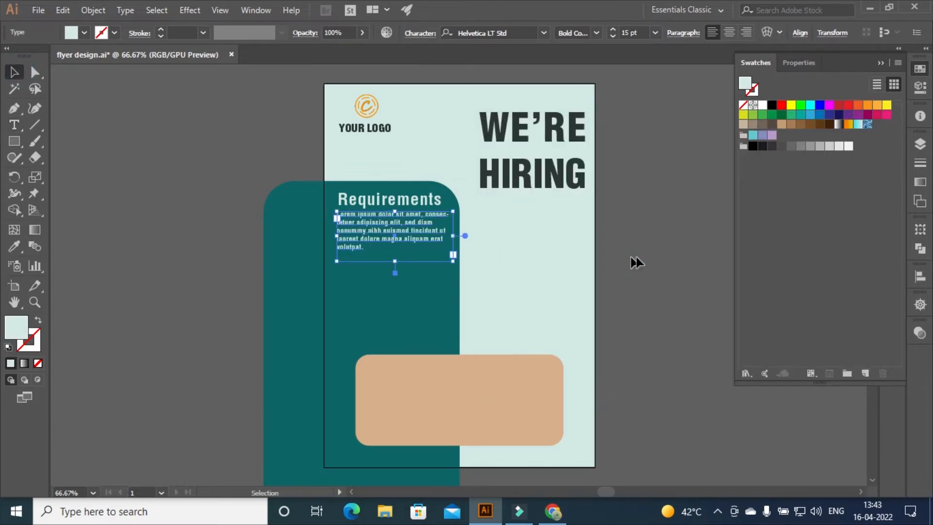
click(642, 256)
click(357, 232)
drag(357, 232, 357, 232)
click(669, 229)
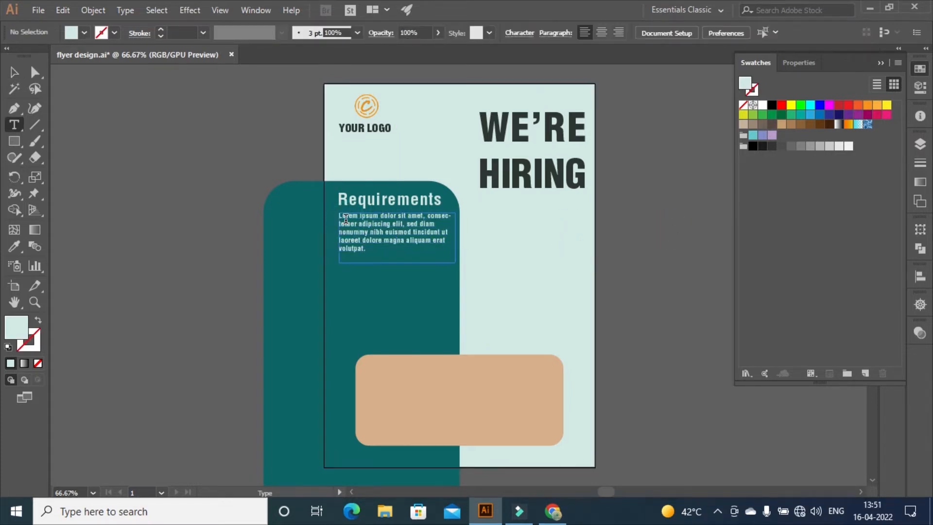
Set the Requirements paragraph font to Barlow Black
drag(340, 217, 398, 255)
click(544, 33)
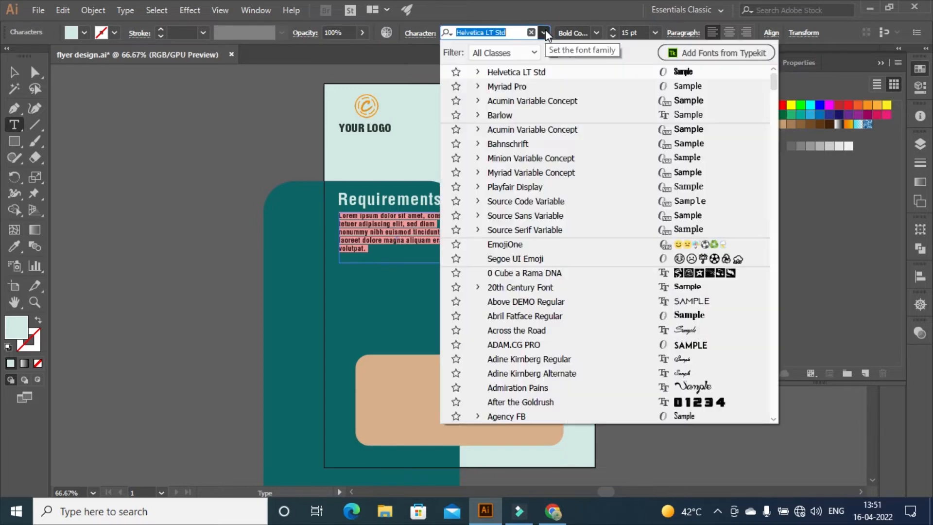
text(bar)
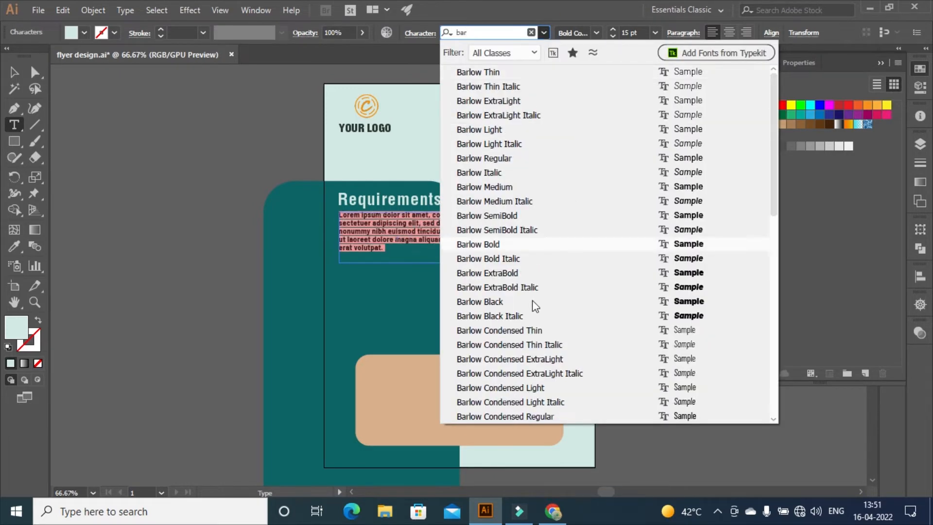
click(524, 302)
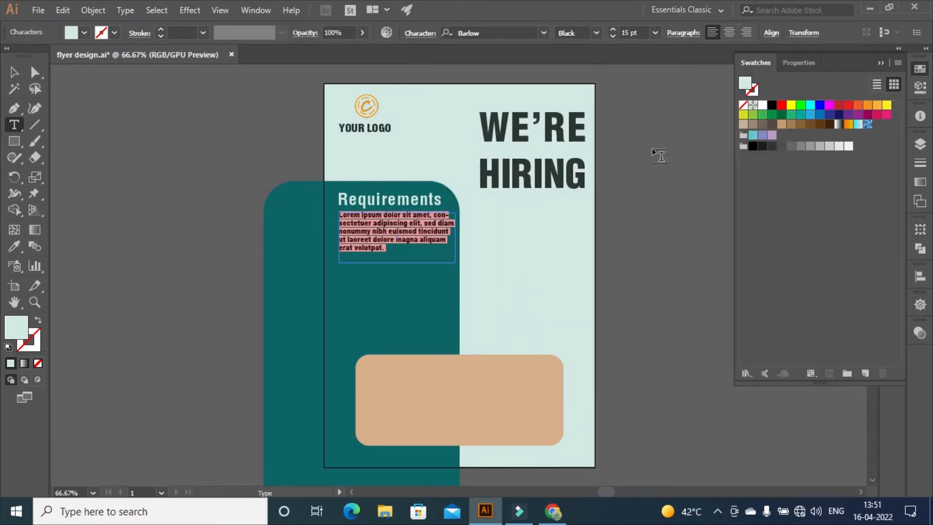
click(14, 72)
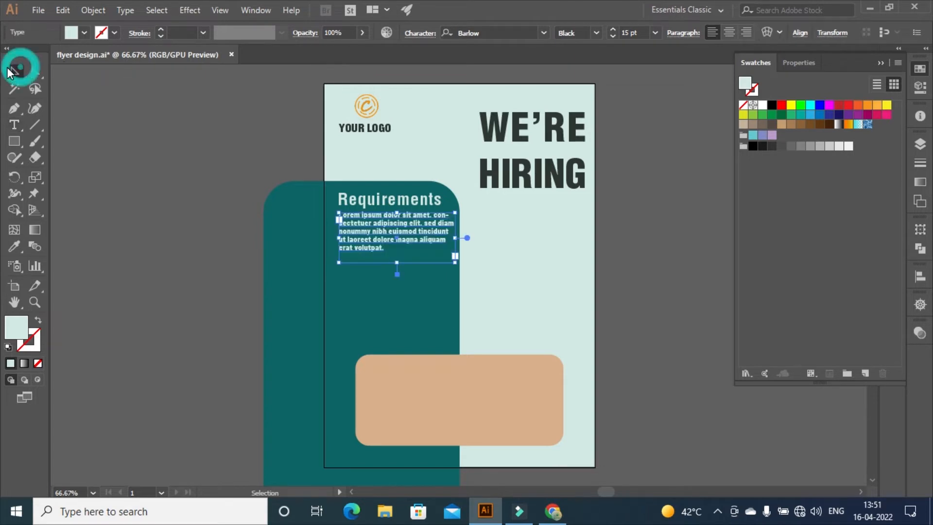
Draw a new area-type text block below the paragraph
click(671, 176)
key(t)
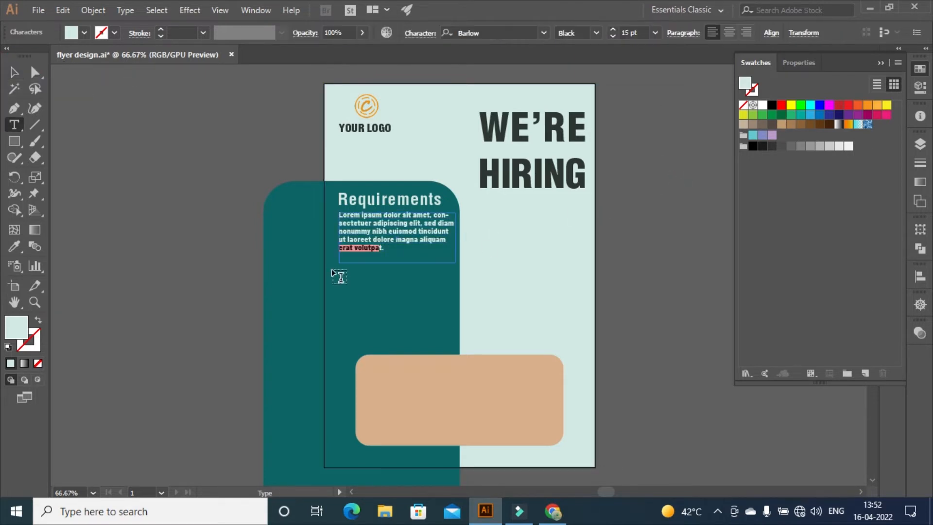
drag(332, 269, 446, 343)
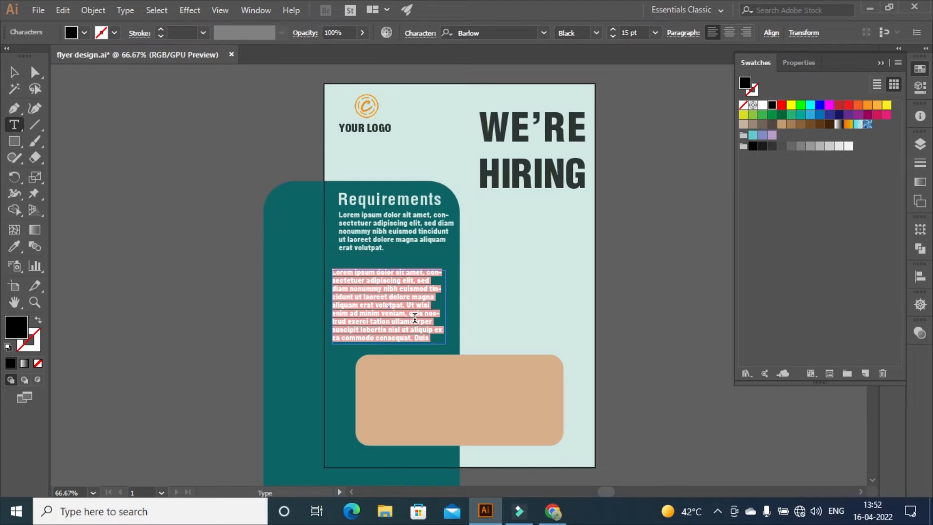
Replace the placeholder with four lines: Male / Female, Maximum Age 35 years old, Minimum 1 years of experience, Graduate
key(BackSpace)
text(Male)
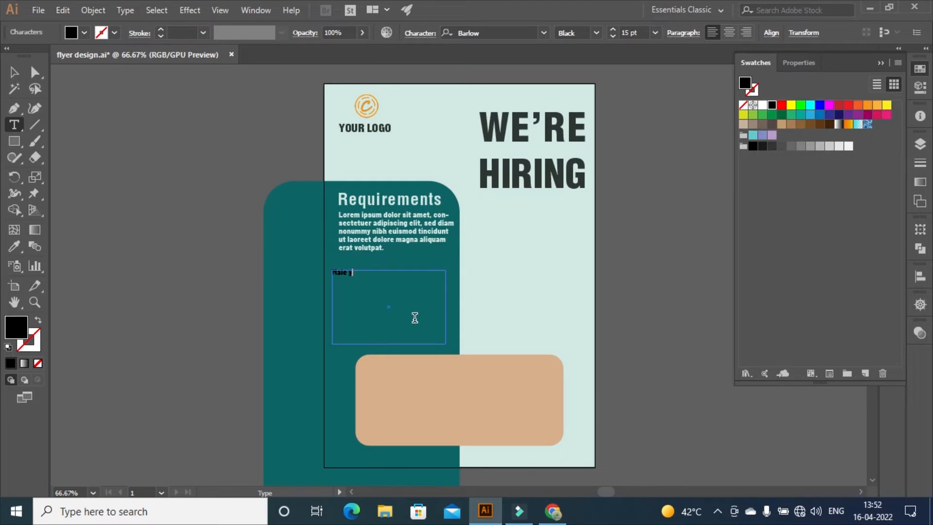
text( /)
text( F)
text(emale )
text(maxi)
text(mum)
key(BackSpace)
key(BackSpace)
key(BackSpace)
key(BackSpace)
key(BackSpace)
key(BackSpace)
text(Maximum Age 35 years old )
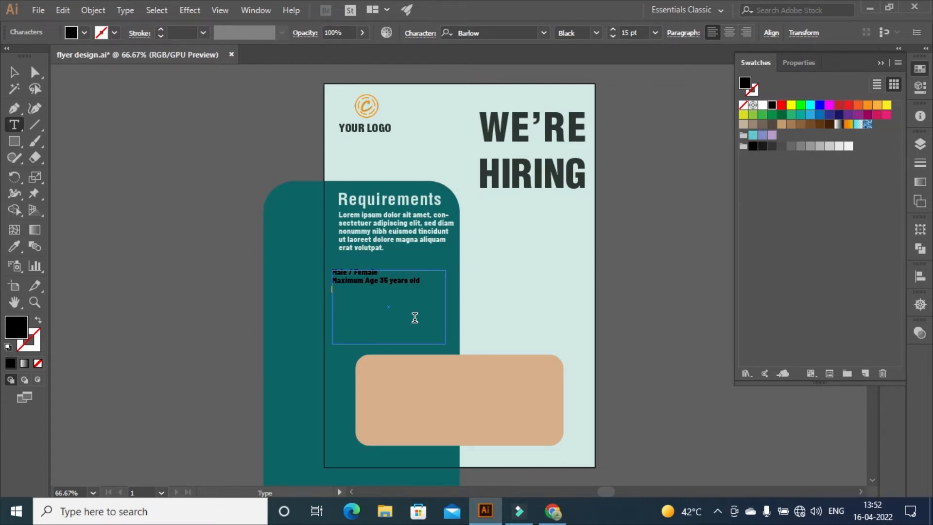
text(Min)
text(imum)
text( 1 years)
text( of ex)
text(perienc)
text(Bra)
text(duate)
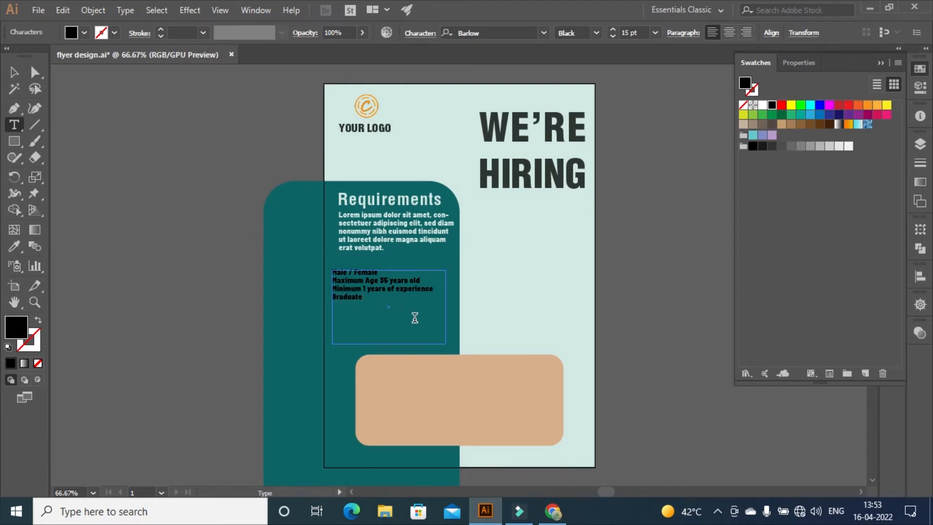
Colour all four requirement lines pale mint
key(ctrl+a)
double_click(744, 84)
text(#D1E8E2)
click(808, 170)
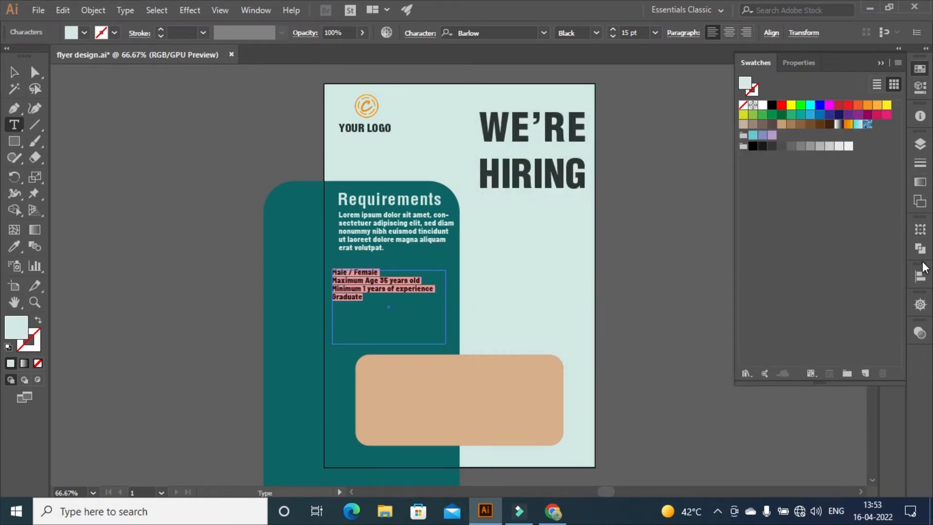
Raise the requirements list leading to 28 pt in the Character panel
click(893, 210)
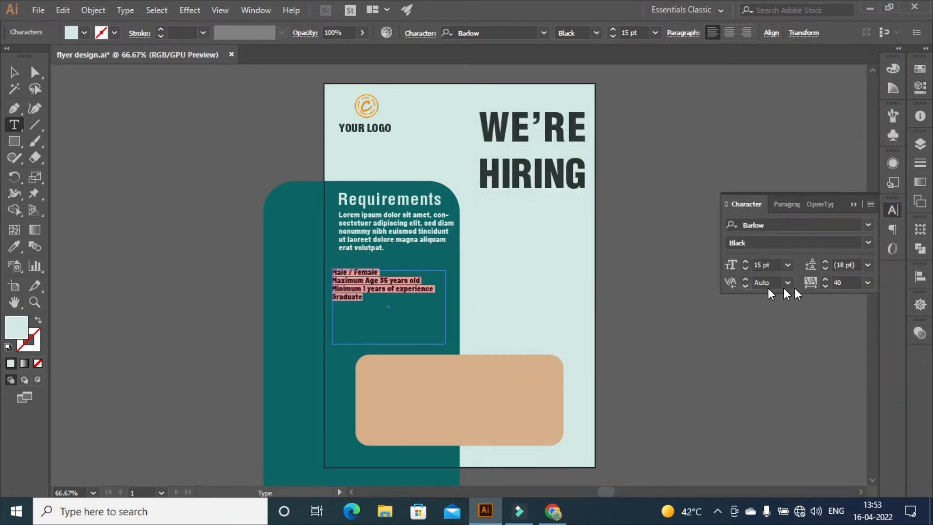
click(824, 268)
click(825, 264)
click(824, 263)
click(824, 264)
click(824, 264)
click(825, 264)
click(825, 265)
click(825, 265)
click(825, 264)
click(825, 264)
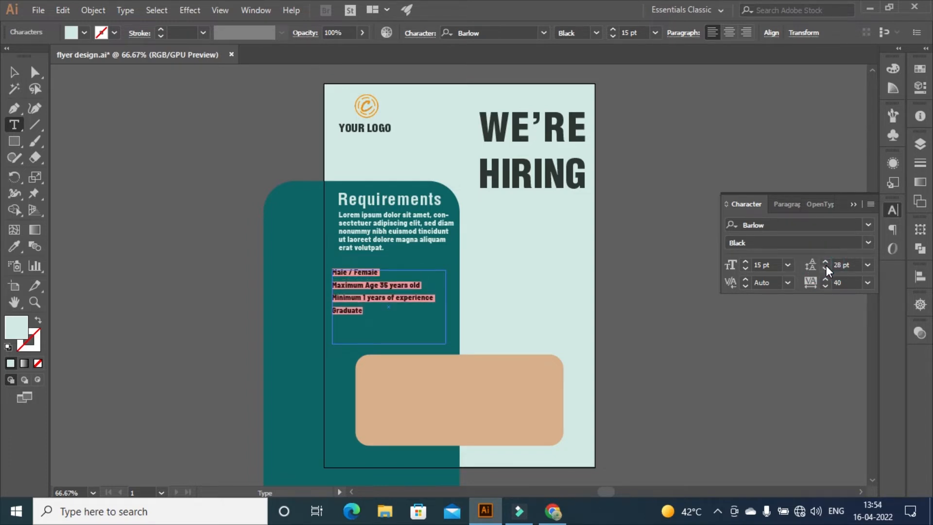
click(850, 203)
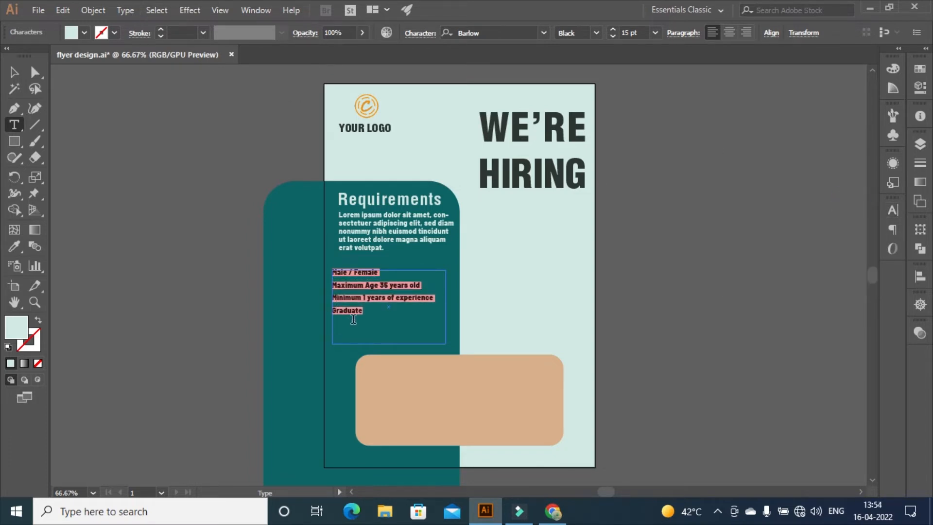
Put the cursor before Male / Female, ready to insert bullet glyphs
click(363, 291)
click(333, 274)
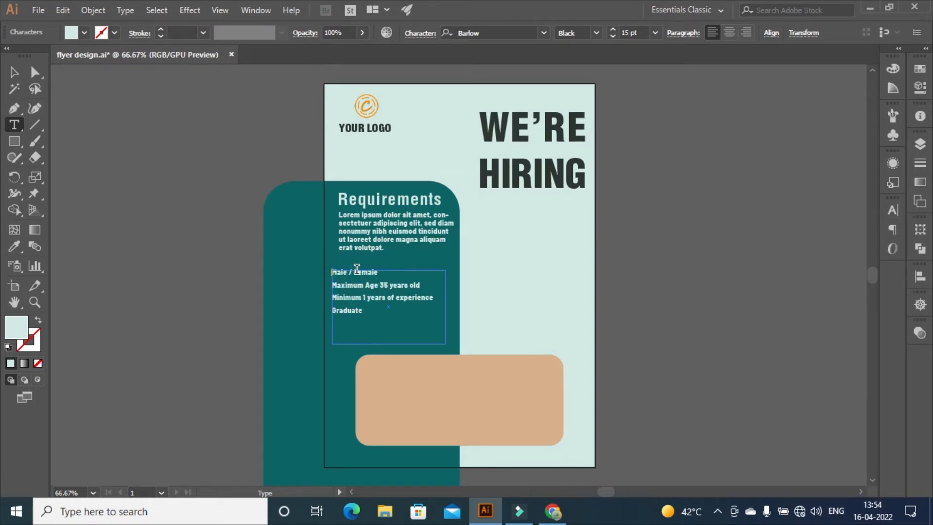
click(125, 9)
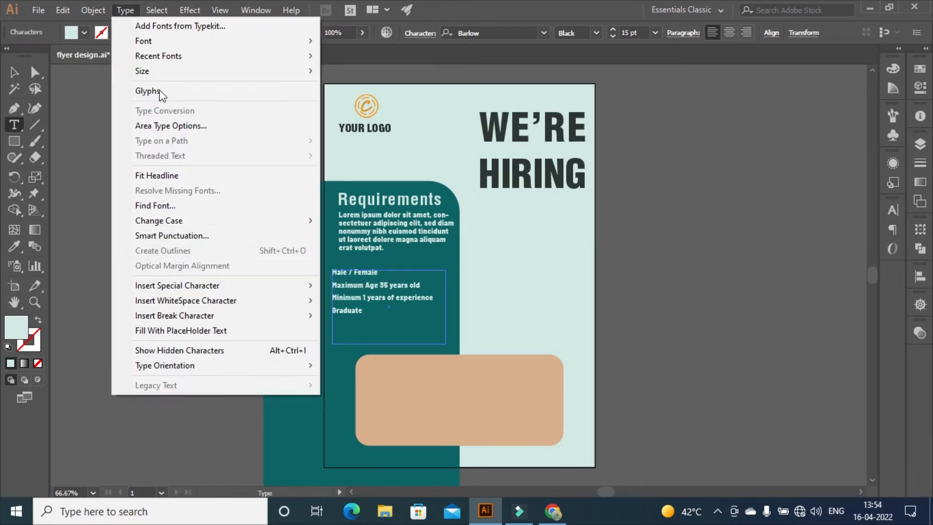
Insert bullet points before Male / Female and Maximum Age
mouse_move(189, 286)
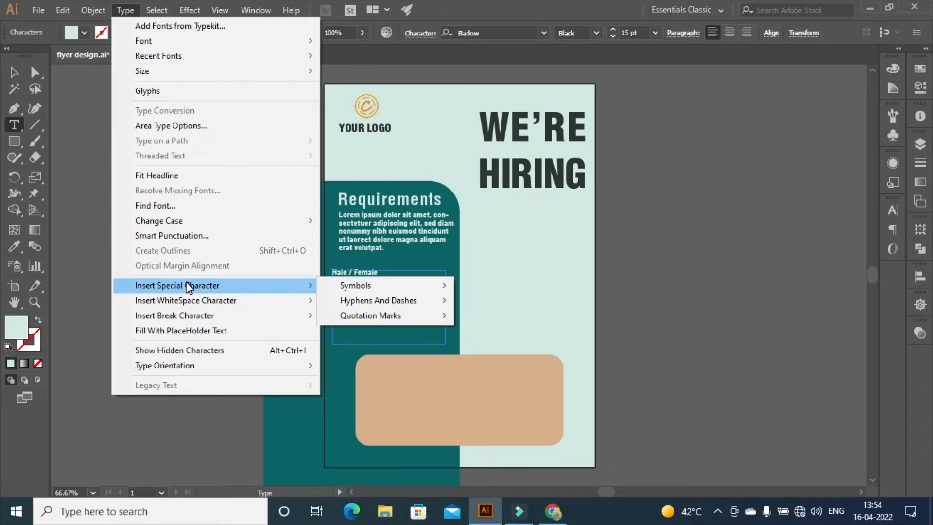
mouse_move(419, 304)
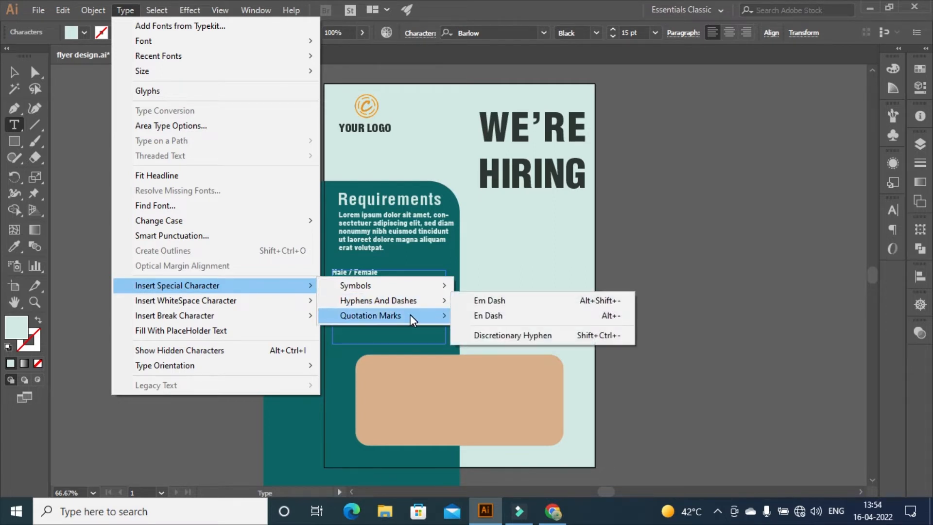
click(465, 286)
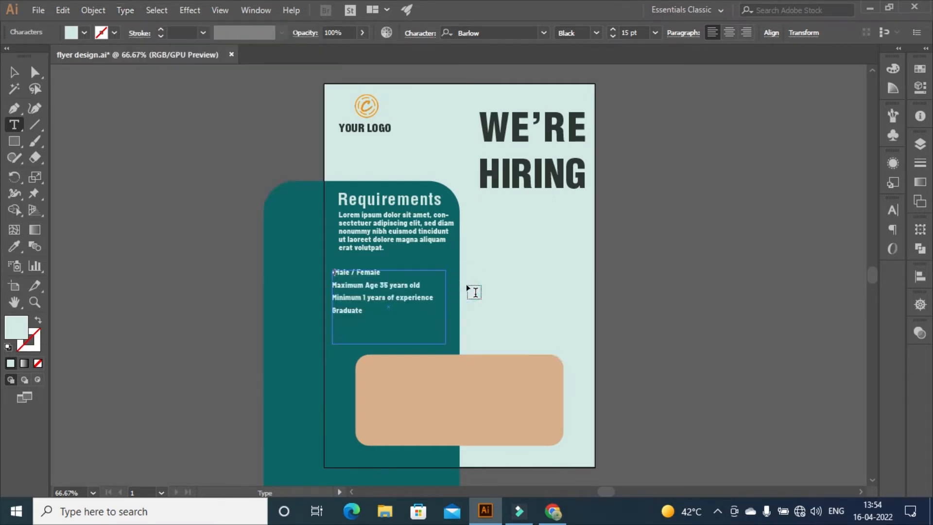
click(334, 284)
click(125, 10)
click(212, 291)
mouse_move(384, 286)
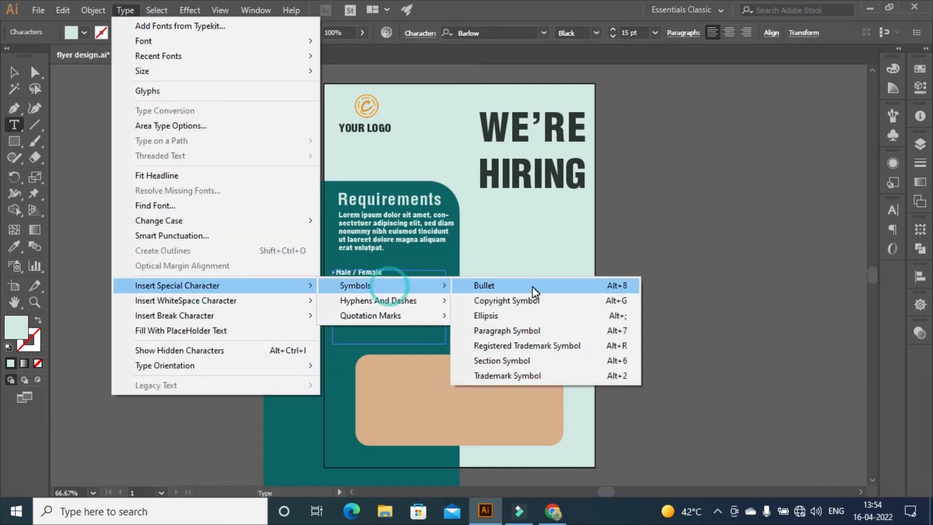
click(532, 287)
Add bullets before Minimum and Graduate, removing a mistaken ellipsis
click(334, 299)
click(133, 14)
mouse_move(229, 286)
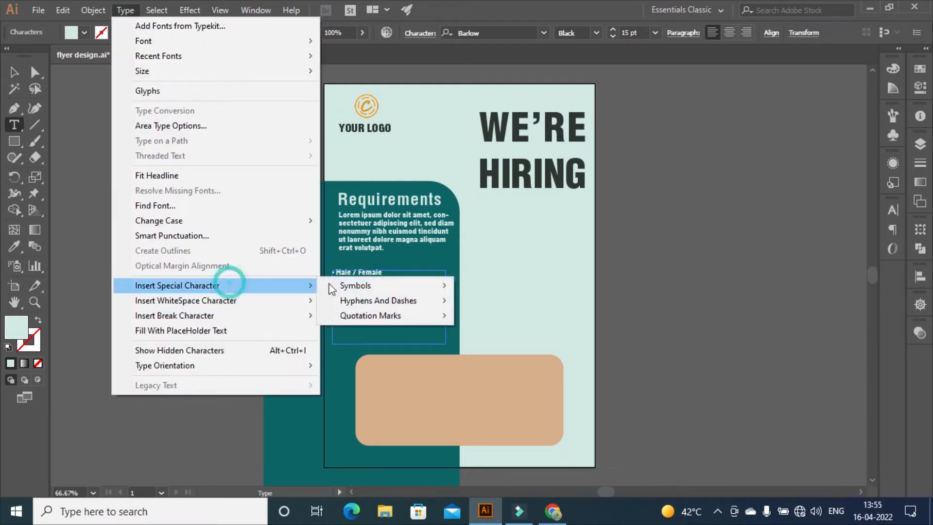
mouse_move(436, 287)
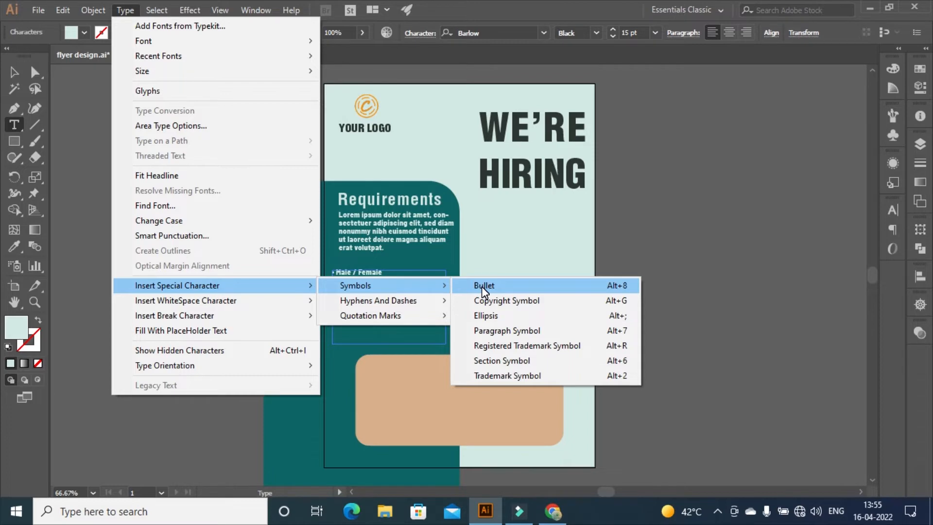
click(483, 315)
key(BackSpace)
key(BackSpace)
key(Return)
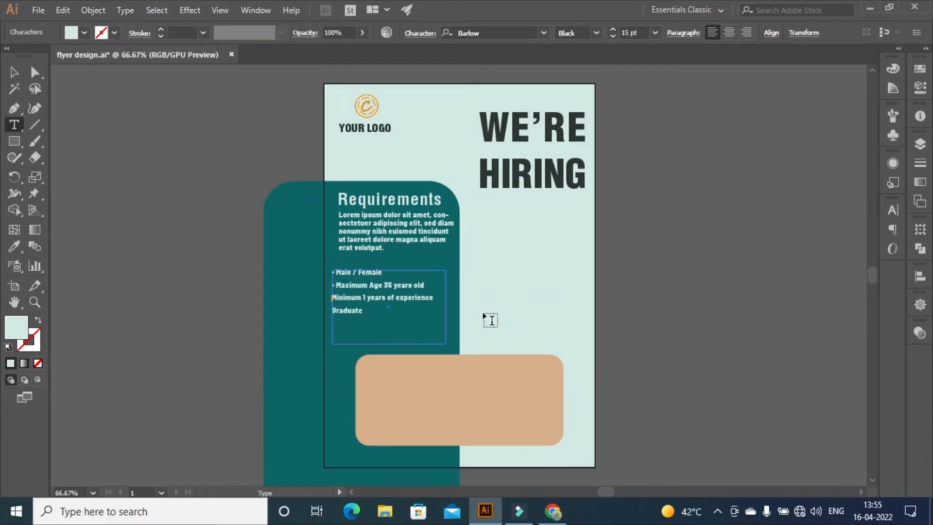
click(125, 10)
mouse_move(165, 285)
mouse_move(422, 284)
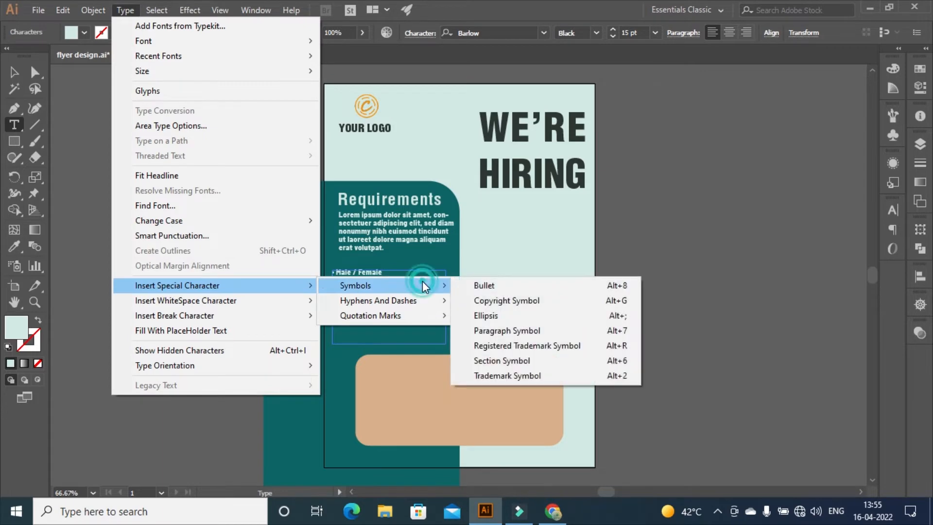
click(574, 291)
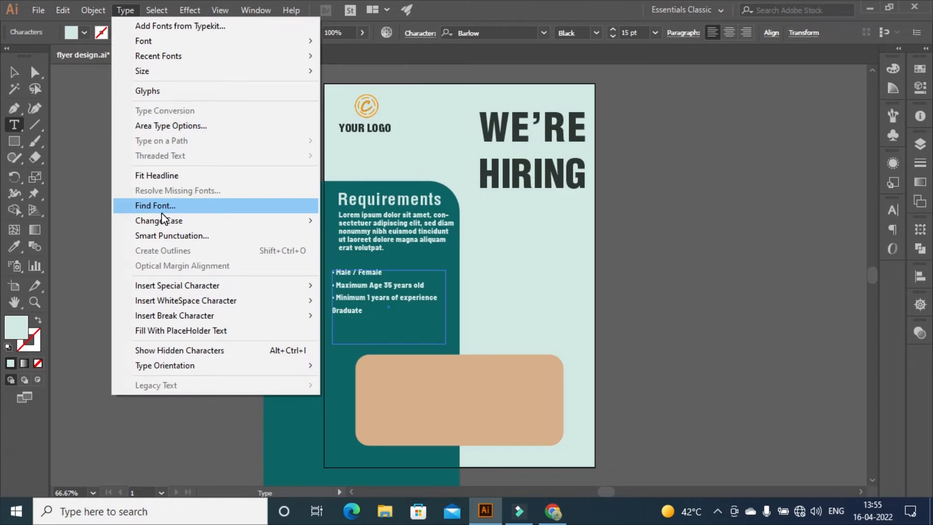
mouse_move(178, 286)
mouse_move(372, 284)
click(477, 287)
Set the whole bullet list to 16 pt
key(ctrl+a)
click(613, 29)
click(614, 30)
click(613, 30)
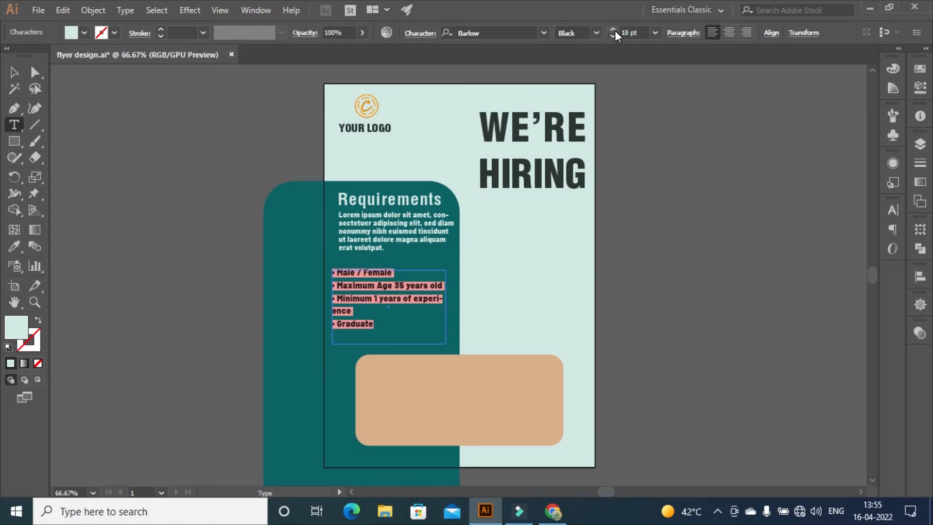
click(613, 36)
click(611, 36)
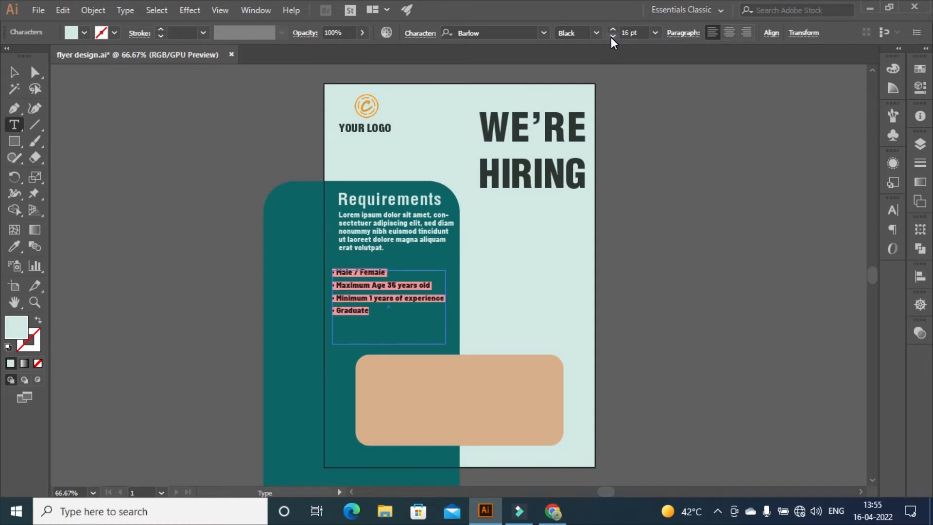
Move the bullet list frame into line with the paragraph's left edge
click(14, 72)
click(364, 276)
mouse_move(358, 272)
mouse_down()
mouse_move(368, 270)
mouse_move(354, 274)
mouse_move(350, 264)
mouse_move(358, 265)
mouse_up()
click(341, 273)
click(657, 274)
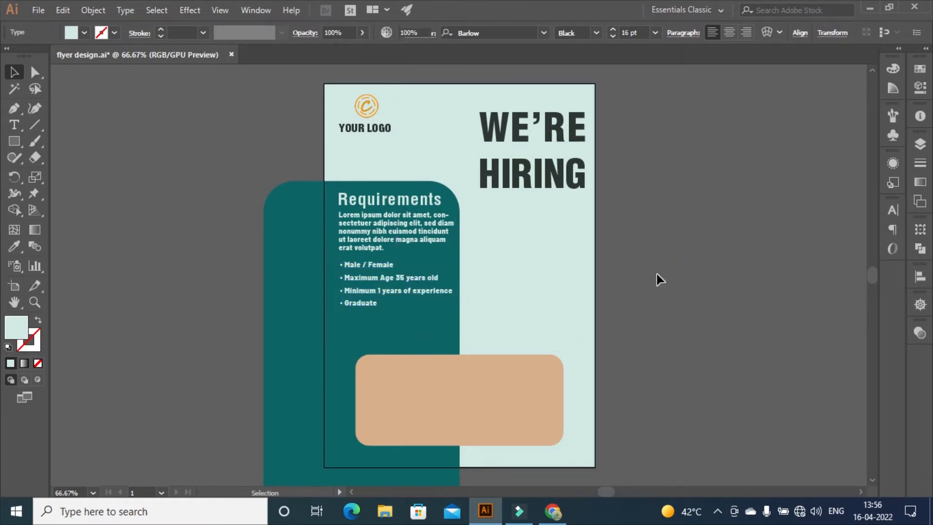
Nudge the Requirements heading, paragraph and bullet list down the teal panel
click(392, 230)
ctrl+click(368, 282)
shift+click(373, 235)
key(Down)
key(Down)
key(Down)
key(Down)
key(Down)
key(Down)
key(Down)
key(Down)
key(Down)
key(Down)
key(Down)
key(Down)
key(Down)
key(Down)
key(Down)
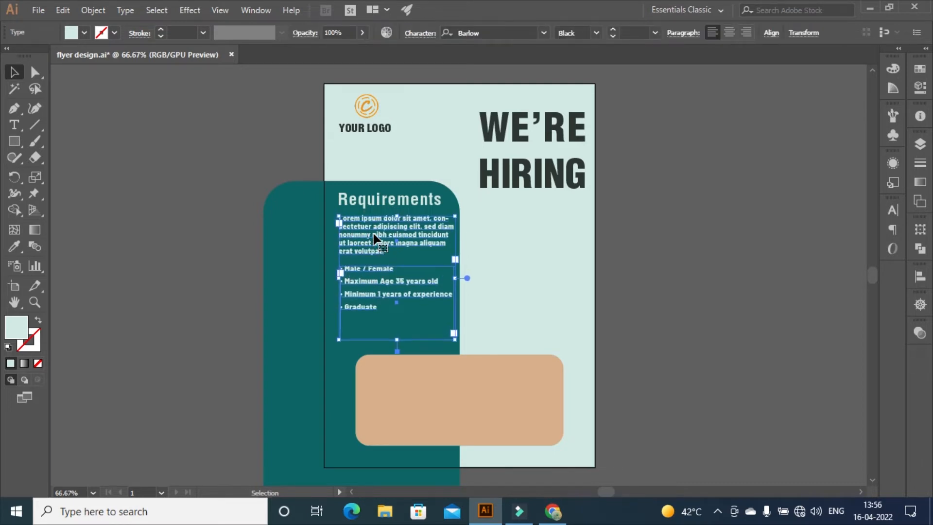
key(Down)
key(Down)
key(Down)
key(Down)
key(Down)
key(Down)
key(Down)
key(Down)
key(Down)
key(Down)
click(368, 202)
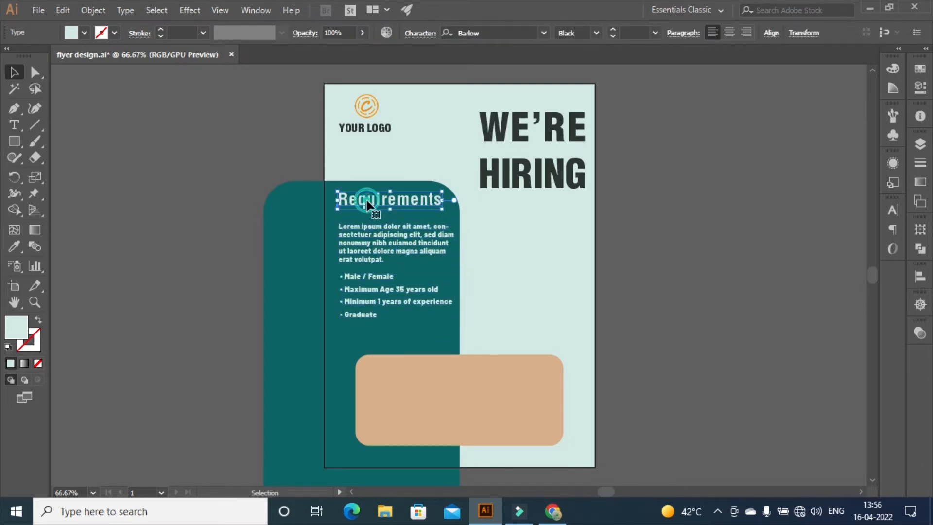
key(Down)
key(Down)
key(Down)
key(Down)
key(Down)
key(Down)
key(Down)
key(Down)
key(Down)
key(Down)
key(Down)
key(Down)
key(Down)
key(Down)
key(Down)
key(Down)
key(Down)
key(Down)
key(Down)
key(Down)
shift+click(378, 293)
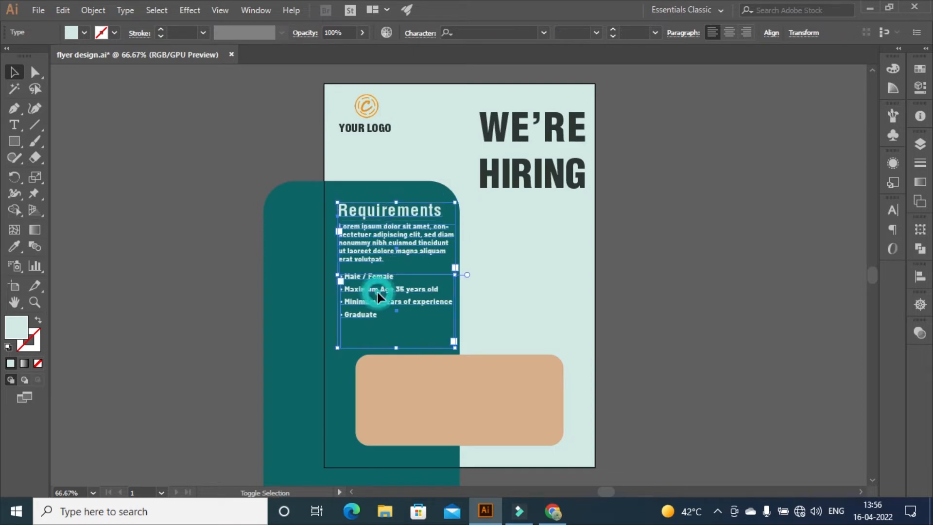
key(Down)
key(Down)
key(Down)
key(Down)
key(Down)
key(Down)
key(Down)
key(Down)
key(Down)
key(Down)
key(Down)
key(Down)
key(Down)
key(Down)
key(Down)
key(Down)
key(Down)
key(Down)
key(Down)
key(Down)
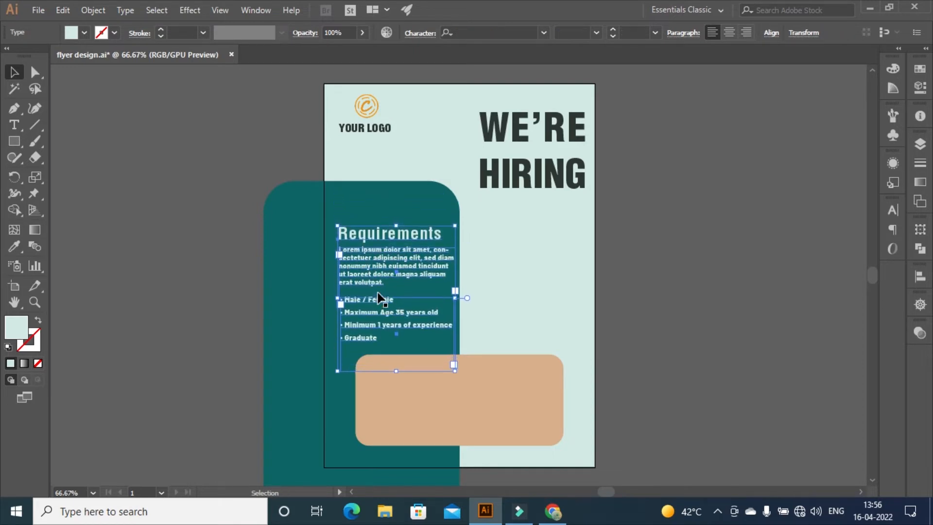
Delete the word 'erat' from the paragraph and set it to 16 pt
double_click(364, 267)
key(ctrl+a)
click(613, 31)
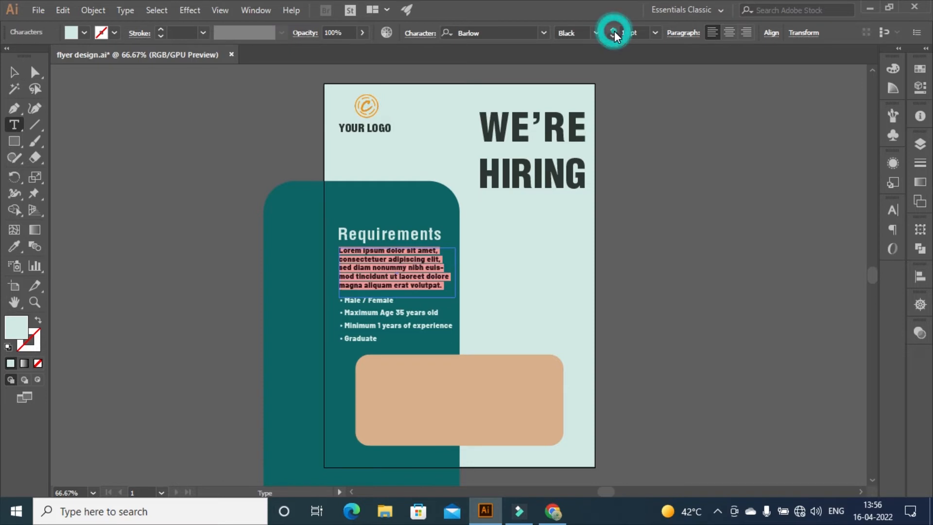
click(614, 31)
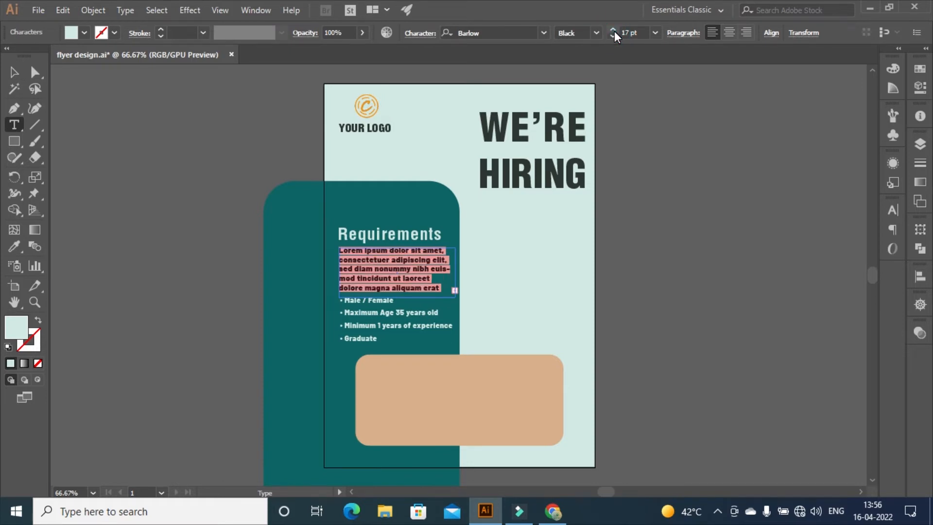
click(613, 31)
click(430, 291)
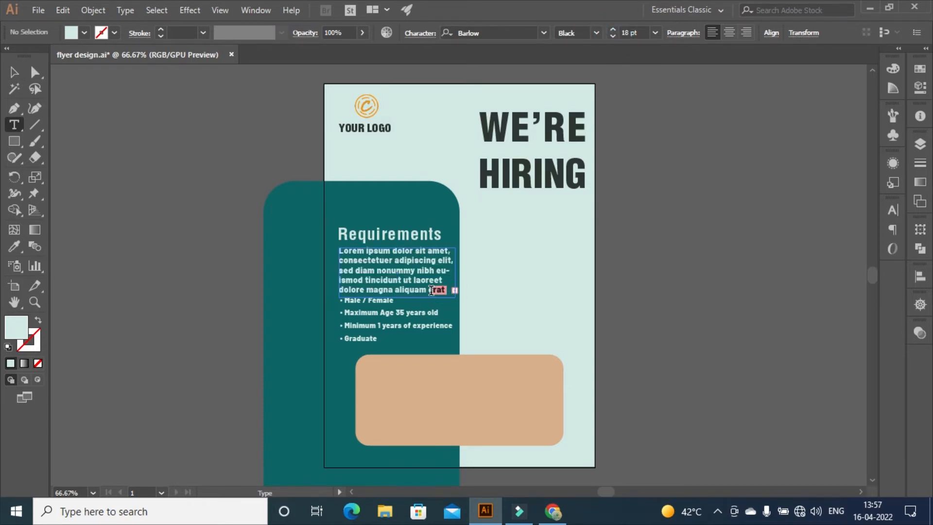
drag(428, 290, 449, 294)
key(BackSpace)
key(BackSpace)
key(ctrl+a)
click(613, 36)
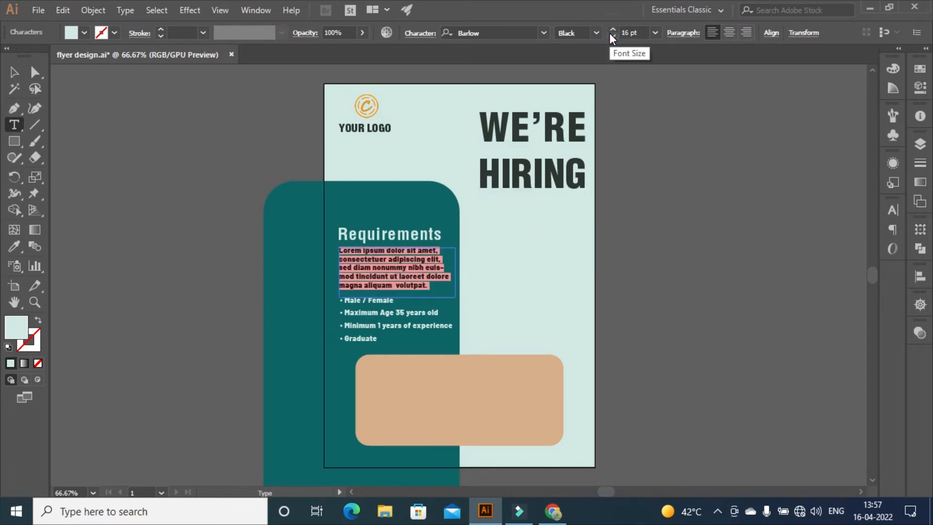
key(Escape)
click(649, 241)
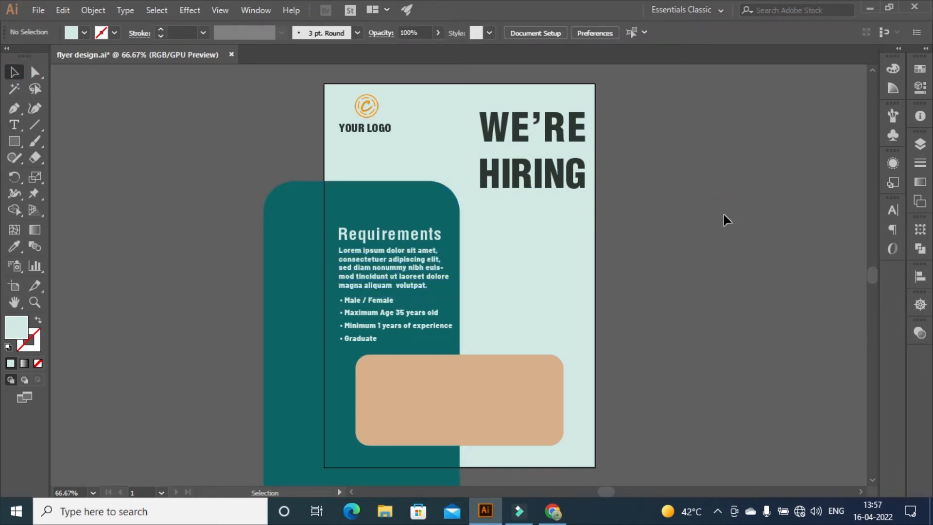
Nudge the bullet list slightly down
drag(381, 299, 375, 302)
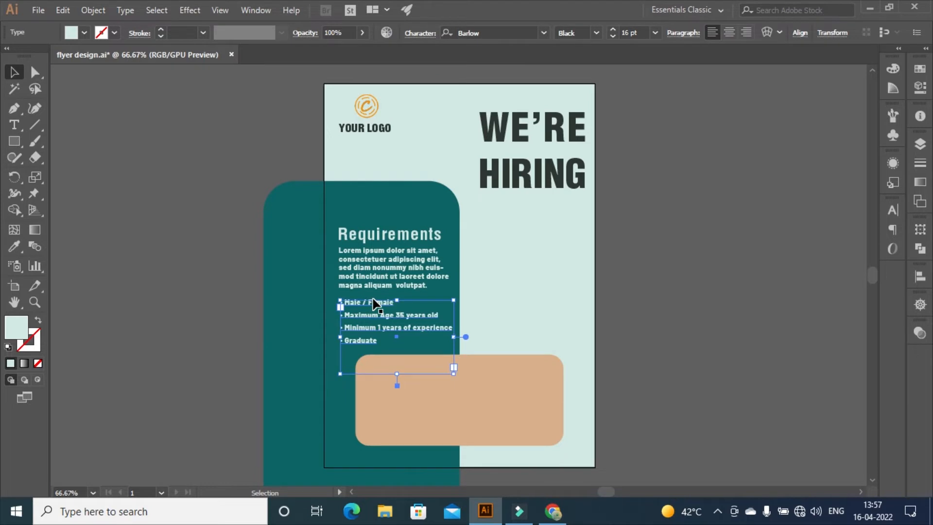
click(685, 267)
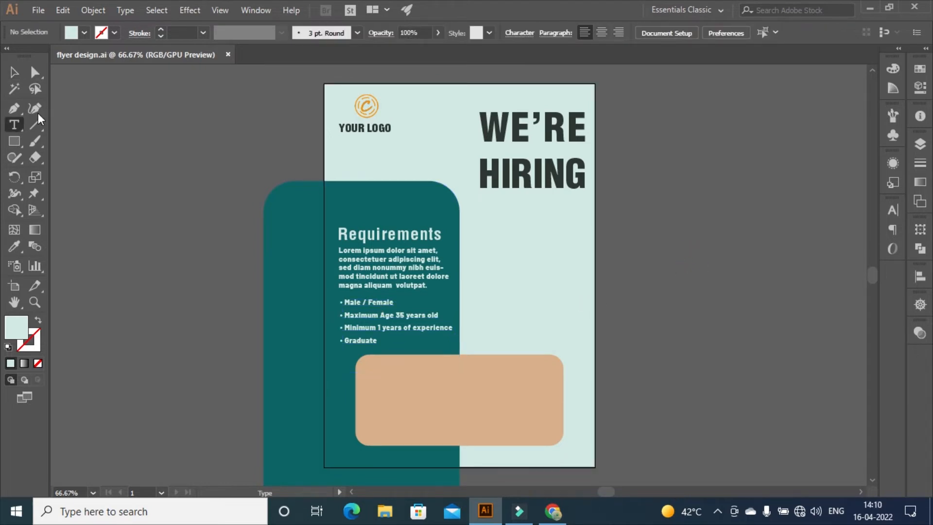
click(14, 127)
Add the line 'Over 50 Positions Open!' under HIRING at 22 pt
drag(473, 203, 588, 220)
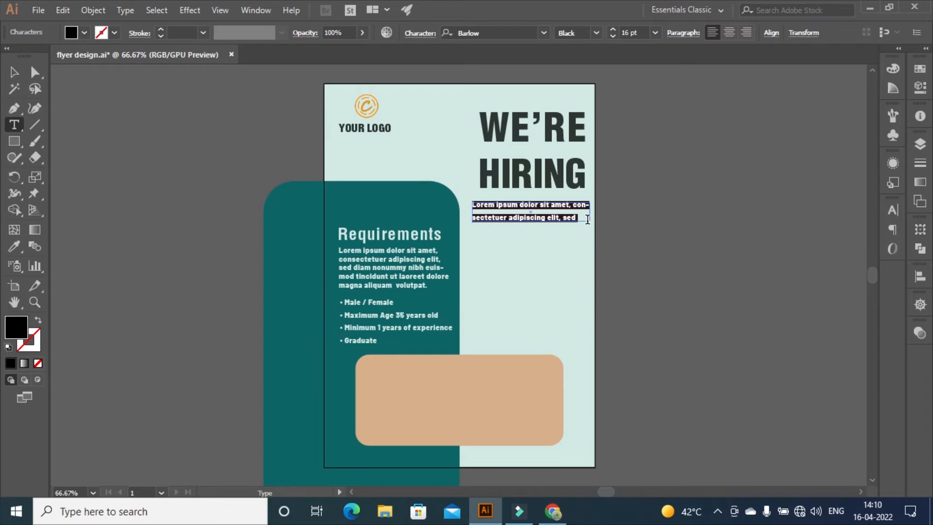
text(Over 50 Posi)
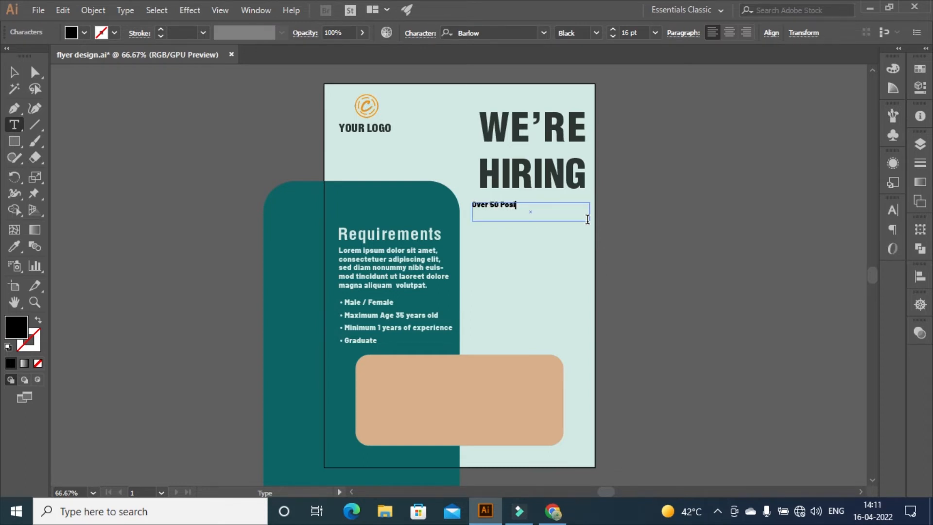
text(tions open!)
key(ctrl+a)
click(612, 29)
click(611, 29)
click(612, 37)
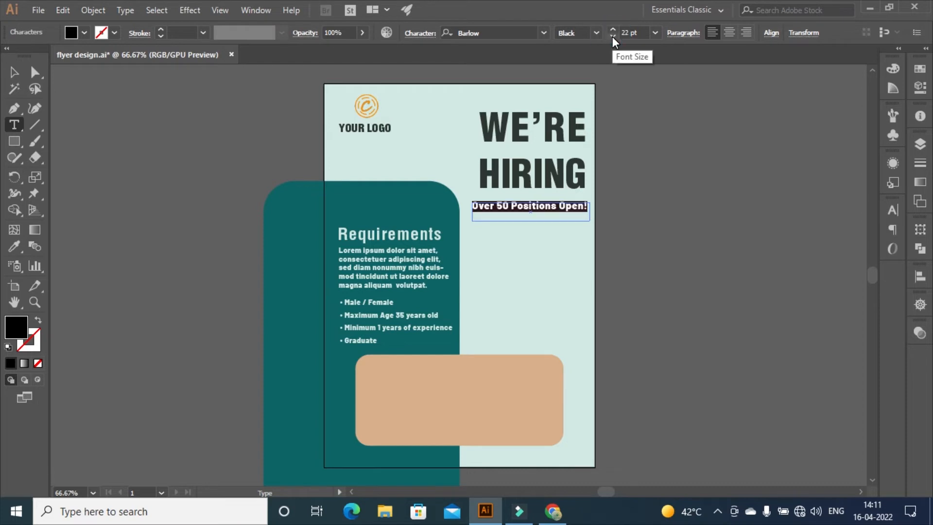
click(612, 29)
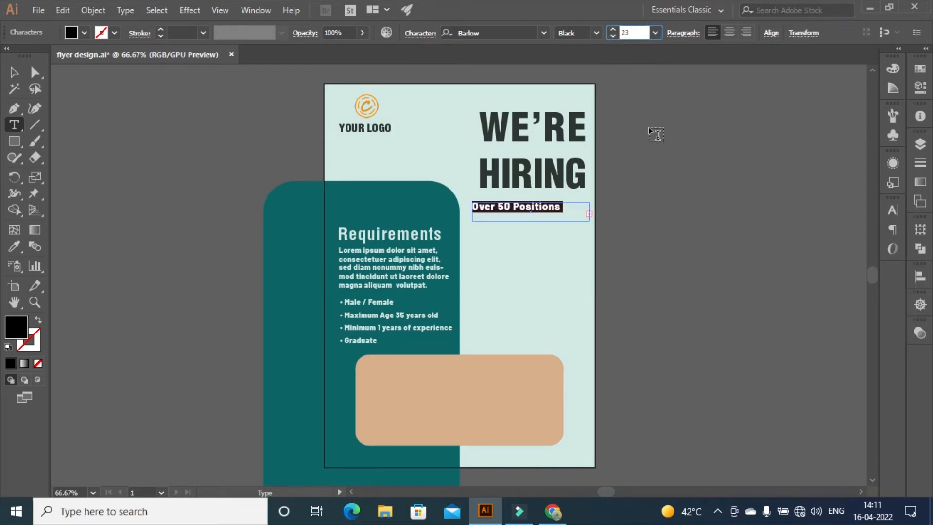
click(612, 37)
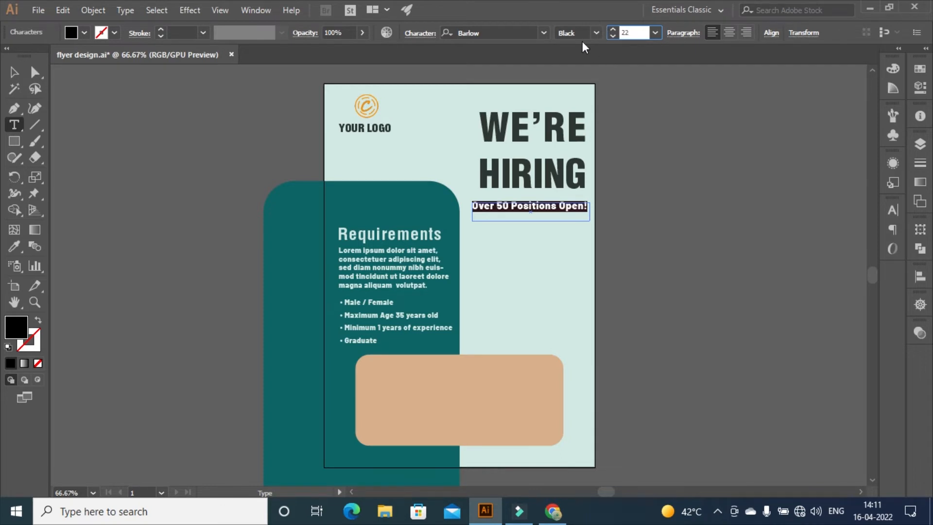
Colour the line teal (0e6262) and move it up closer to HIRING
click(920, 68)
double_click(745, 83)
text(0e6262)
click(818, 171)
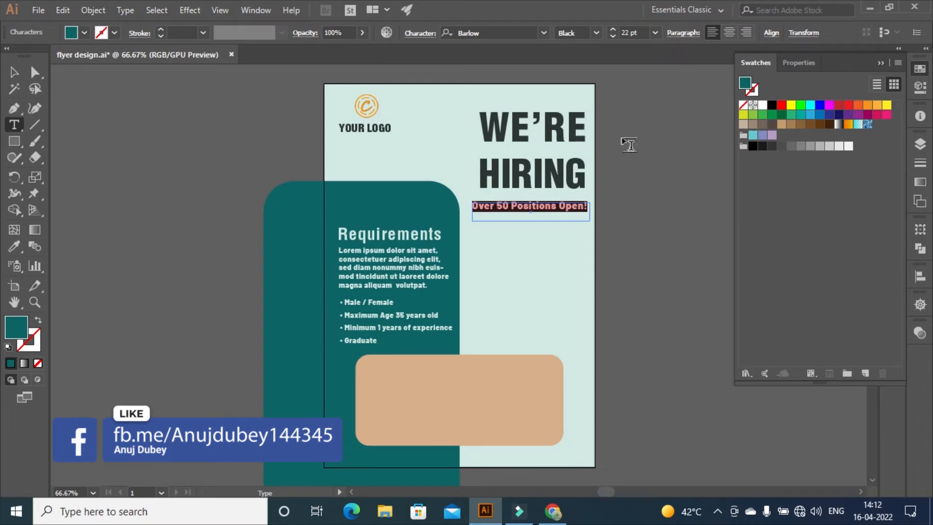
key(Escape)
drag(507, 207, 500, 200)
Show the rulers and snap Over 50 Positions Open! to the artboard's right-edge guide
click(652, 154)
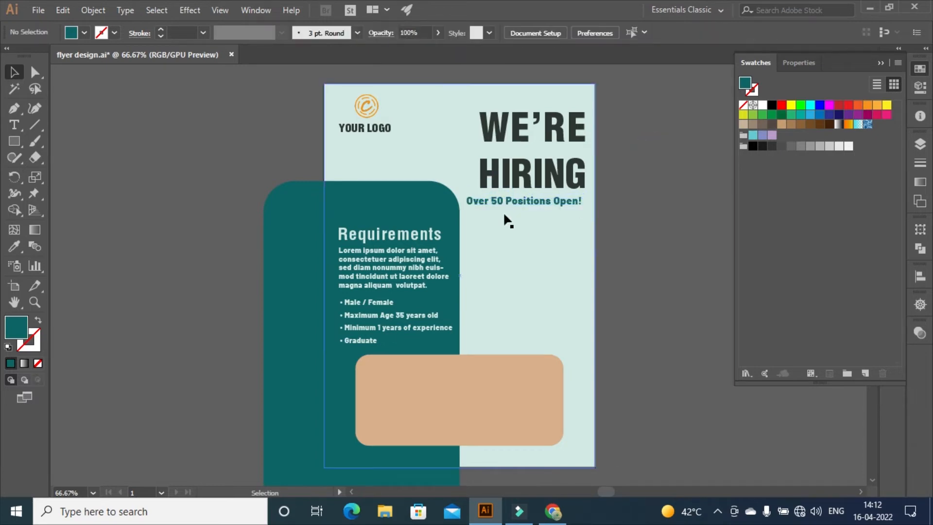
click(224, 10)
click(479, 308)
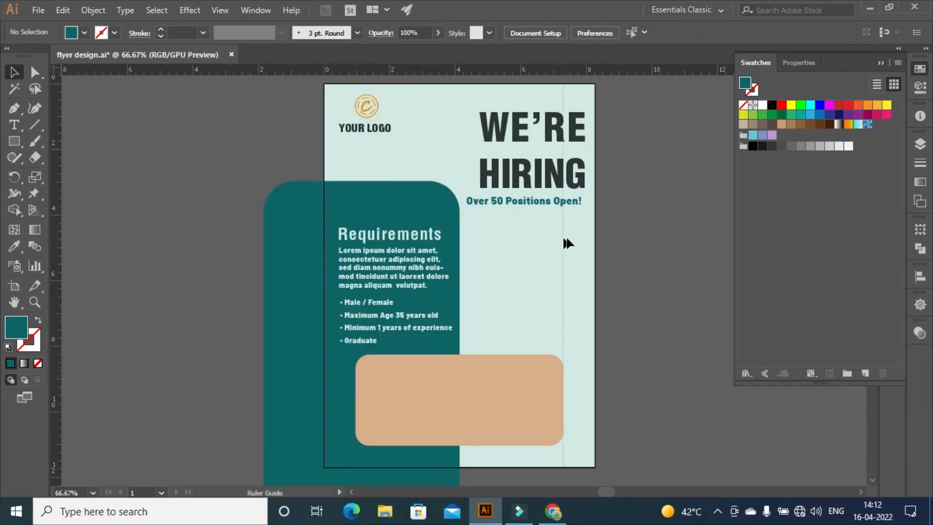
click(492, 203)
drag(486, 197, 488, 199)
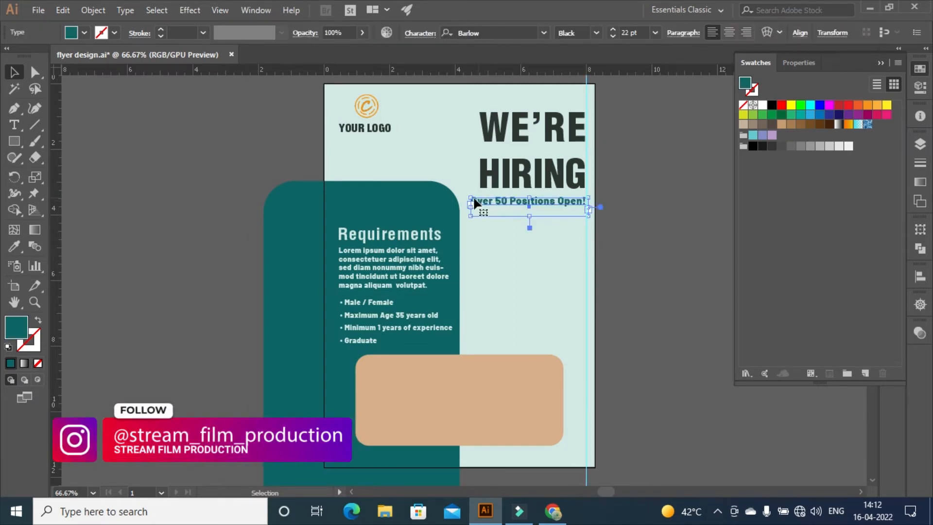
Set the tracking of the Over 50 Positions Open! text to 0
click(514, 201)
double_click(514, 201)
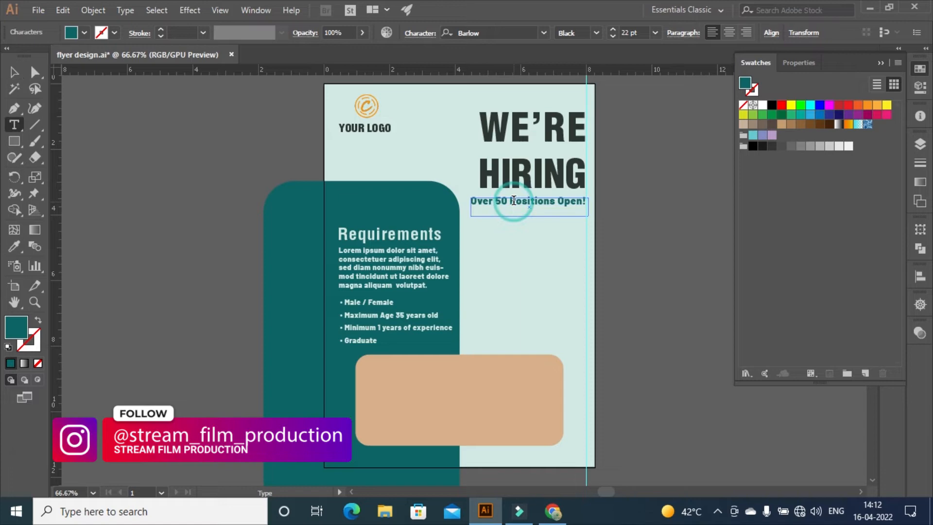
key(ctrl+a)
click(881, 63)
click(892, 209)
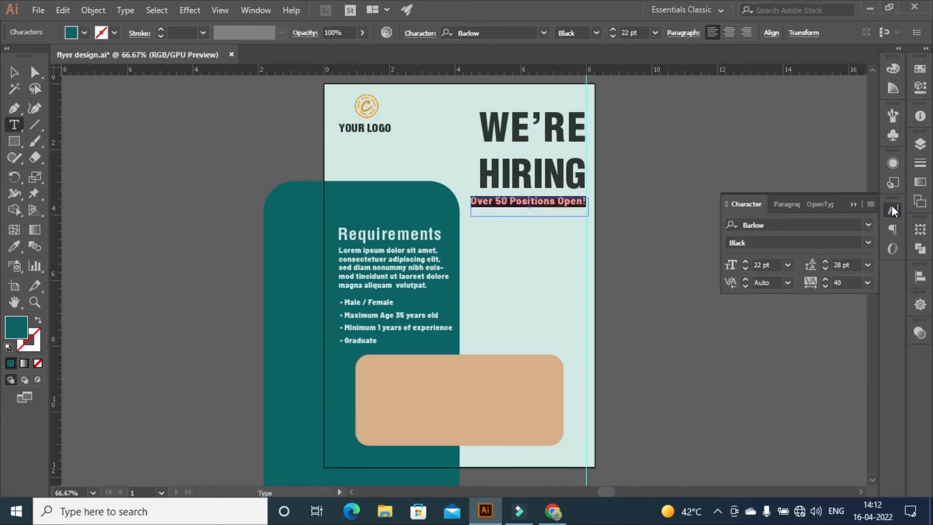
click(851, 280)
text(0)
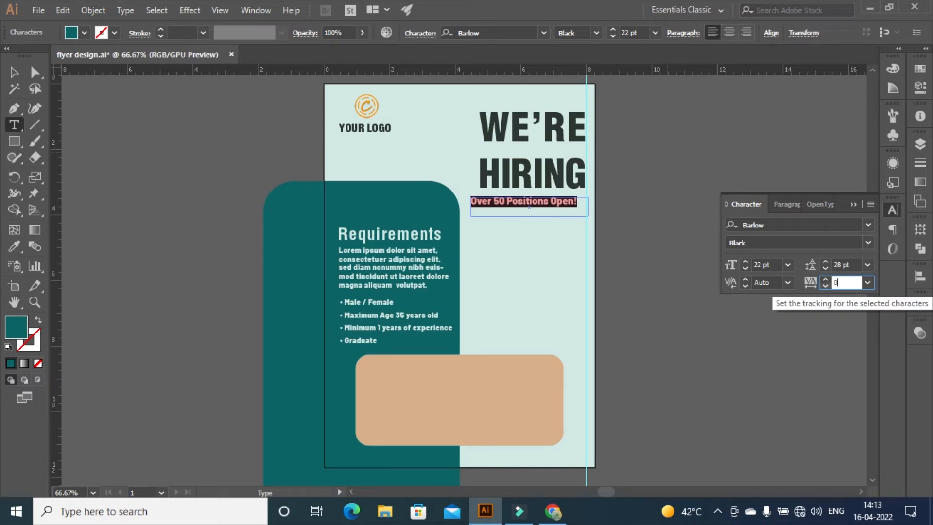
key(Return)
Align Over 50 Positions Open! flush right beneath HIRING
click(14, 72)
click(485, 201)
drag(486, 201, 494, 198)
click(675, 156)
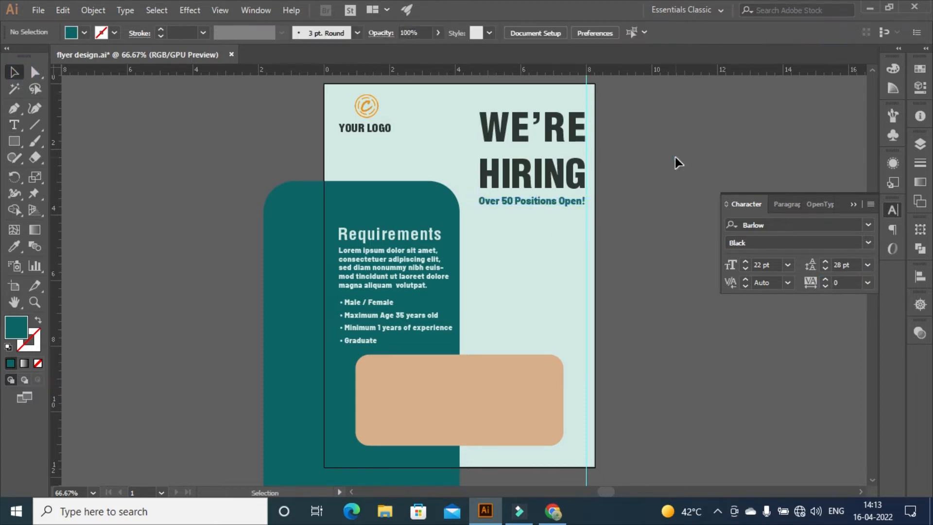
Draw a text area below the tagline and type Manager and Marketing on separate lines
click(857, 205)
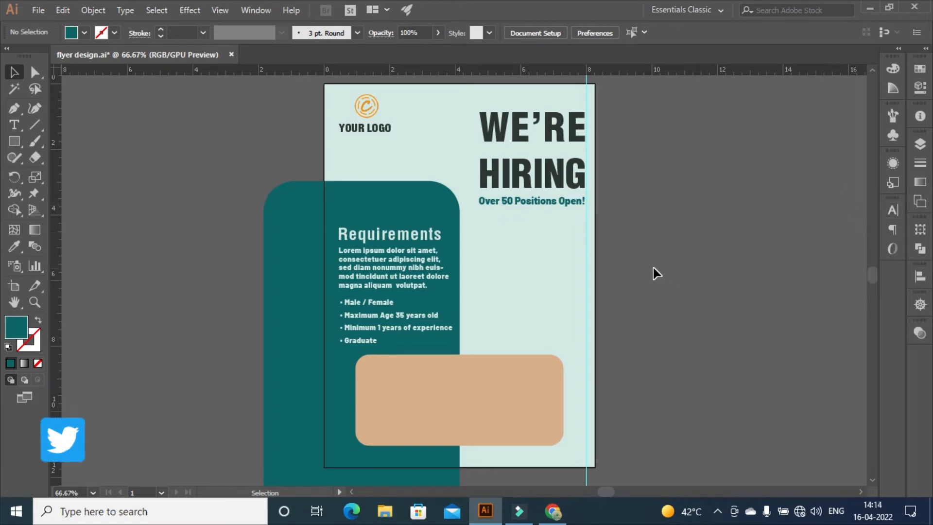
key(t)
drag(481, 225, 582, 305)
key(Delete)
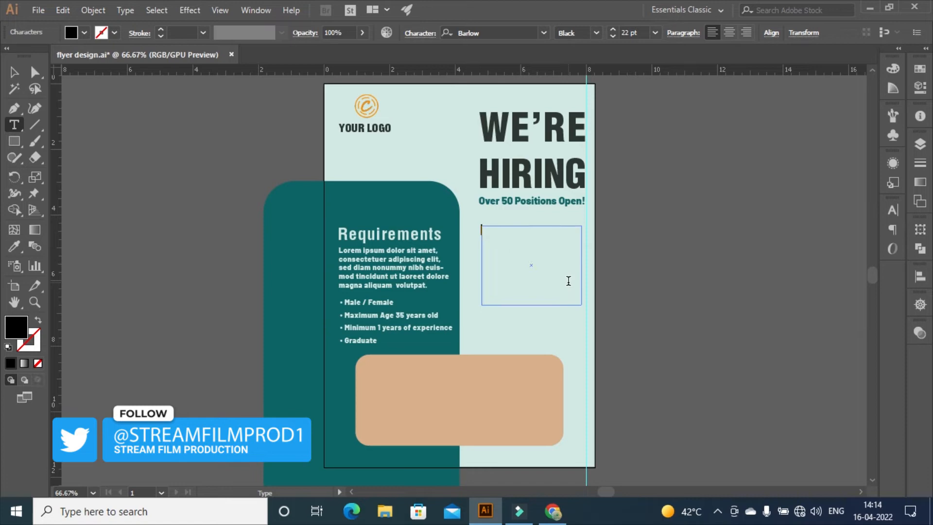
text(MA)
key(BackSpace)
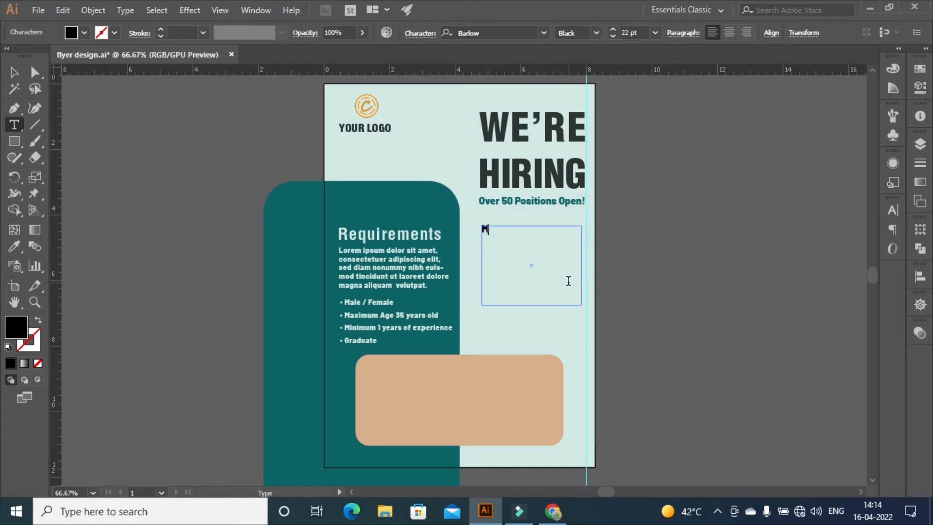
text(anager)
text(Marketing)
key(Return)
Add Finance, CEO Assist, Accounting and supervisor as further lines, fixing typos
text(fi)
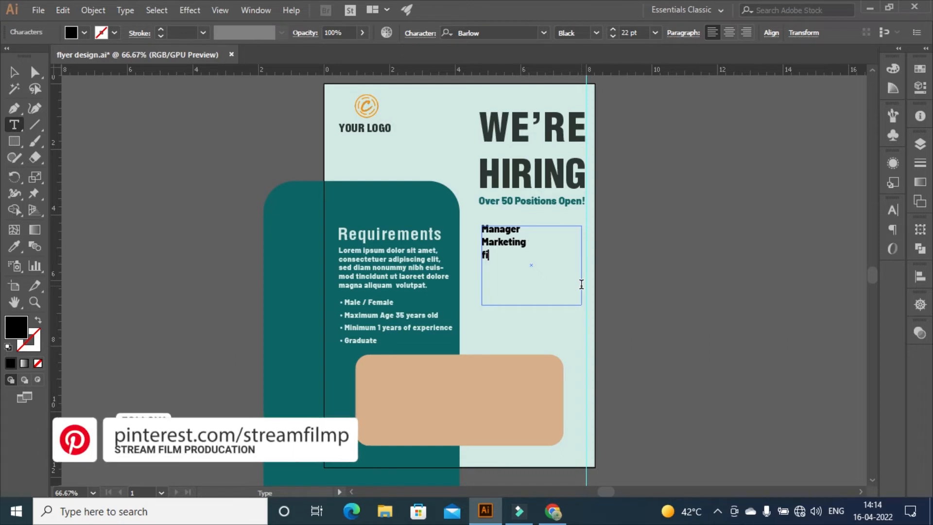
text(nance)
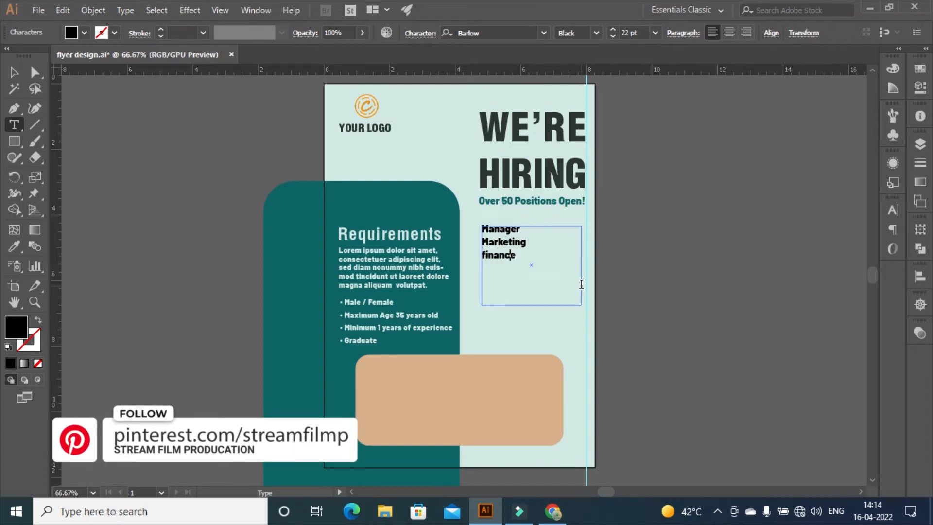
key(Delete)
text(F)
key(End)
key(Return)
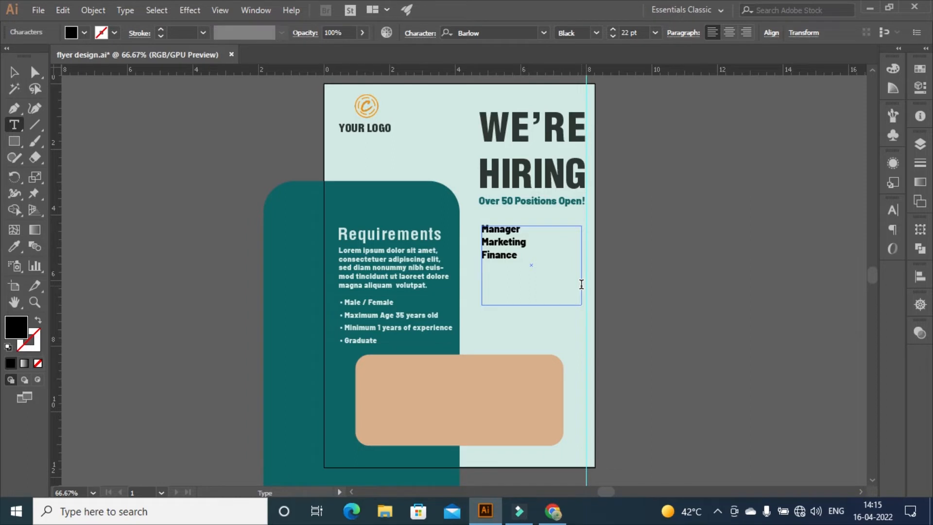
text(CEO Assistent)
key(BackSpace)
key(BackSpace)
key(BackSpace)
key(BackSpace)
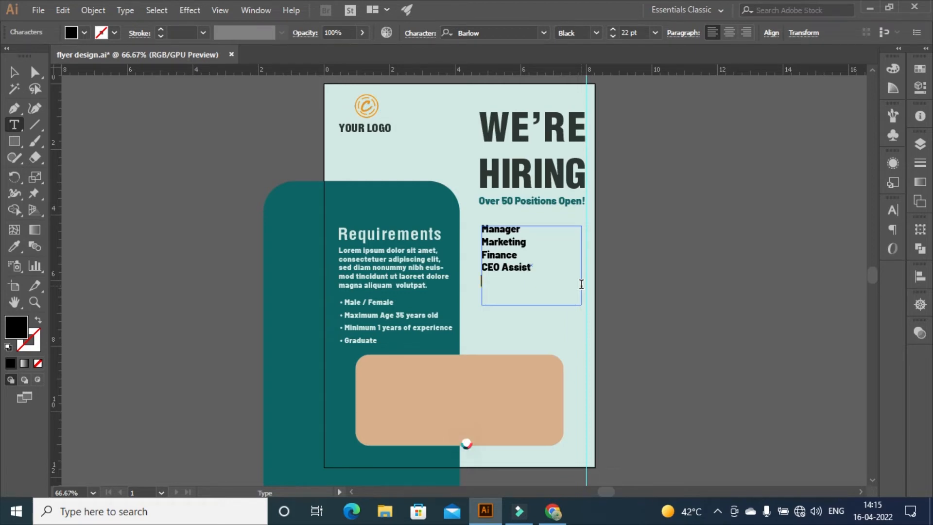
text(Account)
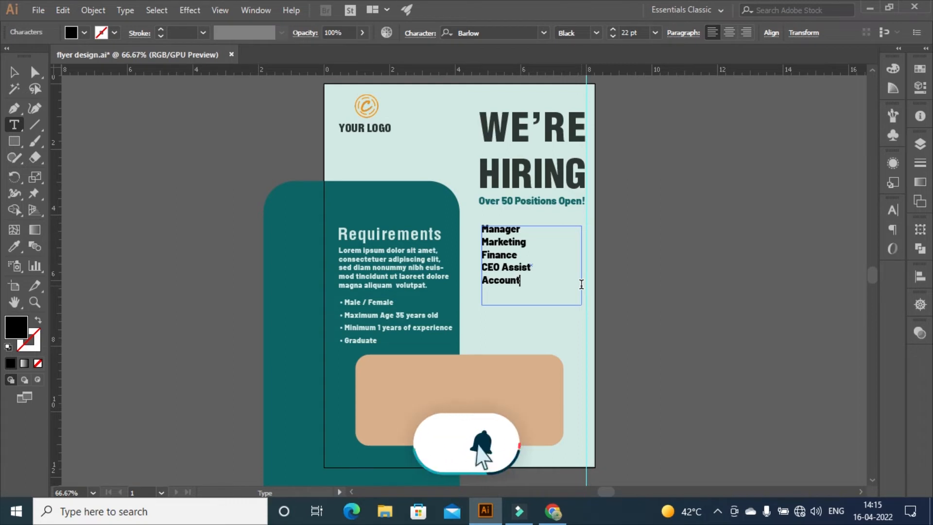
text(ing)
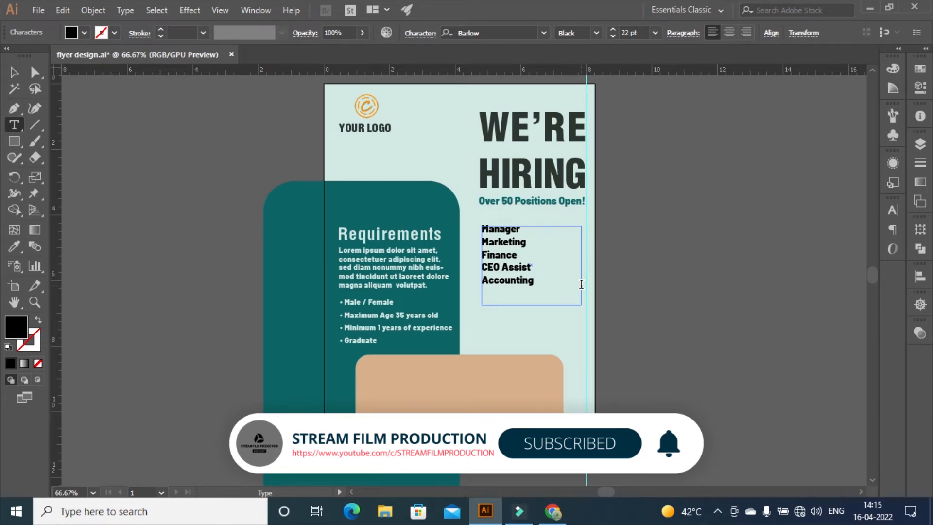
text(super)
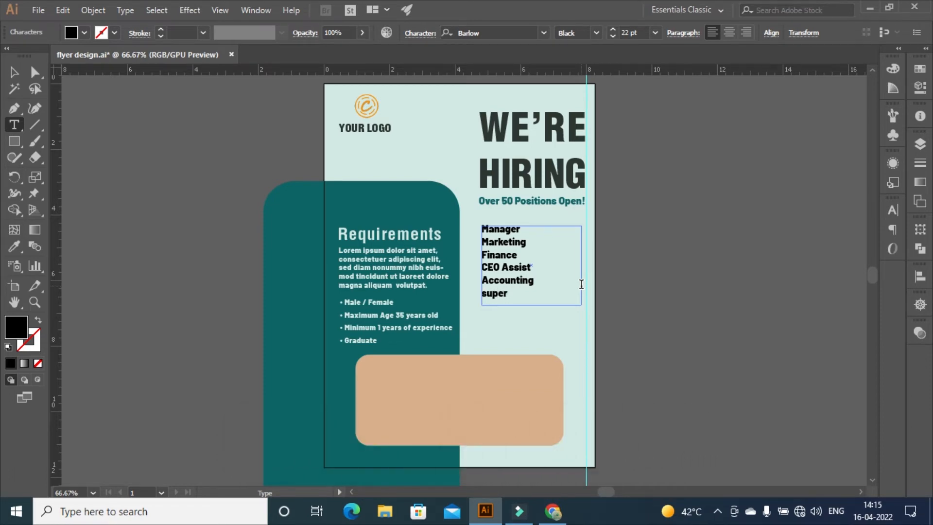
text(visor)
key(ctrl+a)
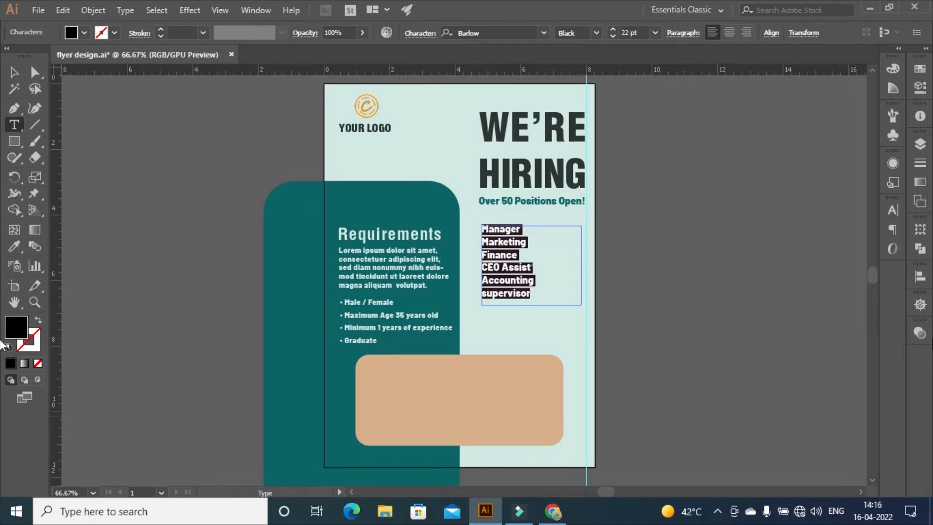
Set the job list to 20 pt with a teal fill colour
click(616, 36)
click(616, 36)
click(920, 69)
click(746, 82)
double_click(746, 82)
key(ctrl+v)
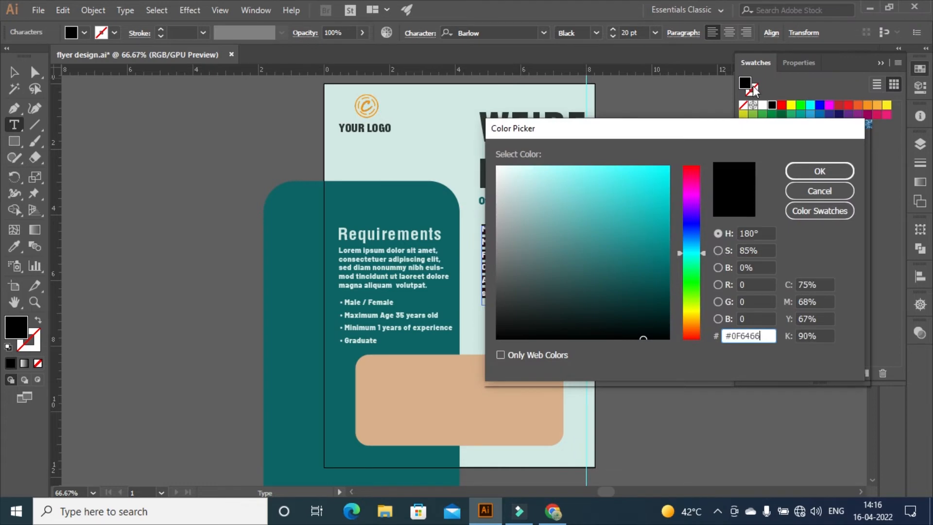
click(826, 172)
Insert bullet characters before Manager and Marketing
click(542, 234)
click(483, 234)
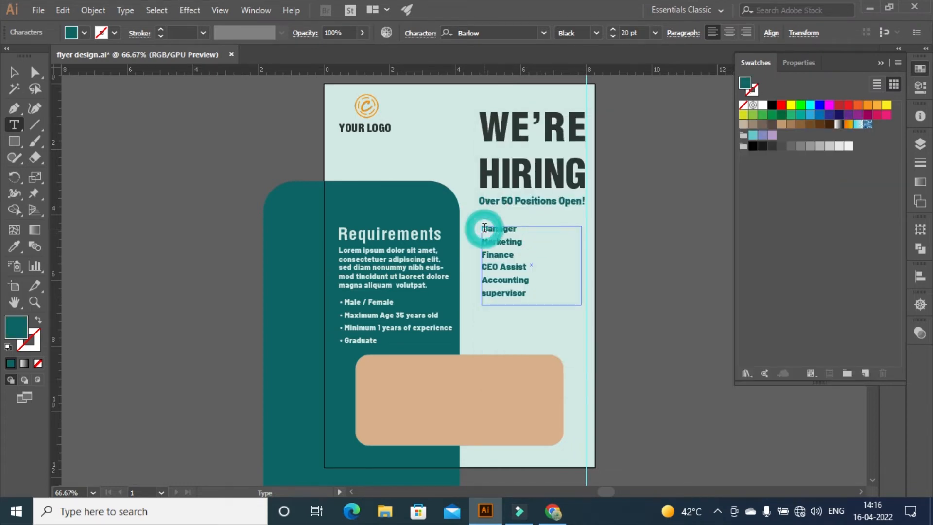
click(119, 11)
mouse_move(235, 282)
mouse_move(419, 290)
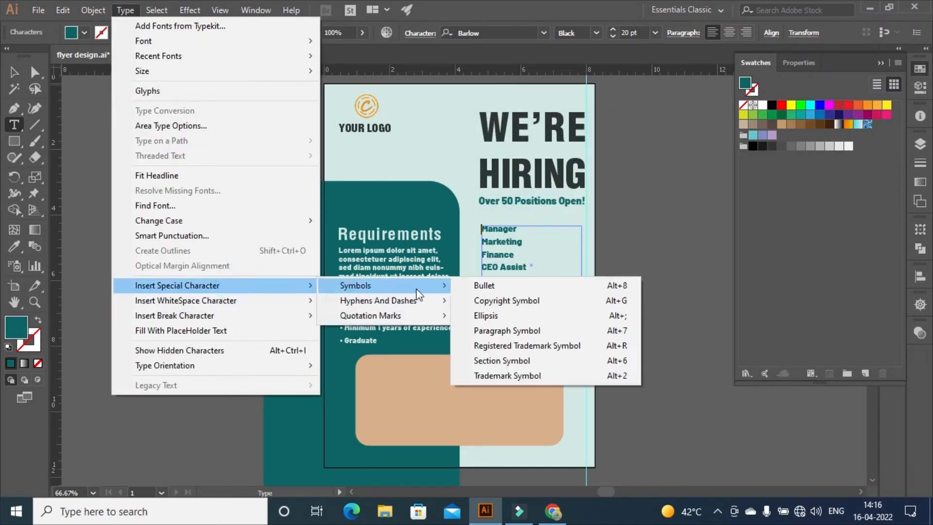
click(474, 284)
double_click(500, 241)
click(125, 10)
mouse_move(234, 288)
mouse_move(358, 287)
click(474, 287)
key(ctrl+z)
click(501, 248)
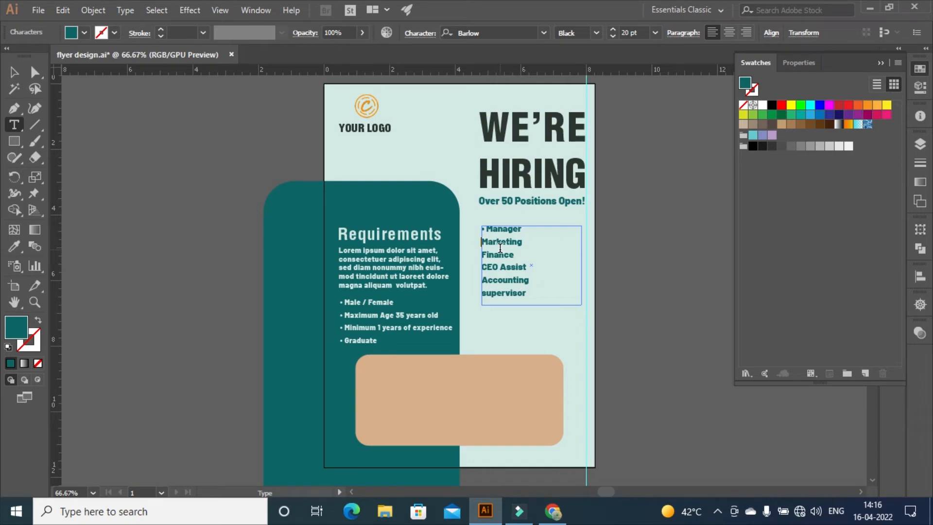
click(125, 10)
mouse_move(234, 288)
mouse_move(358, 287)
click(473, 288)
Insert bullets before Finance, CEO Assist, Accounting and supervisor
key(Down)
click(125, 10)
mouse_move(234, 287)
mouse_move(358, 288)
click(474, 288)
click(126, 11)
mouse_move(234, 287)
mouse_move(358, 287)
click(552, 283)
key(Down)
click(125, 10)
mouse_move(189, 281)
mouse_move(333, 284)
click(504, 284)
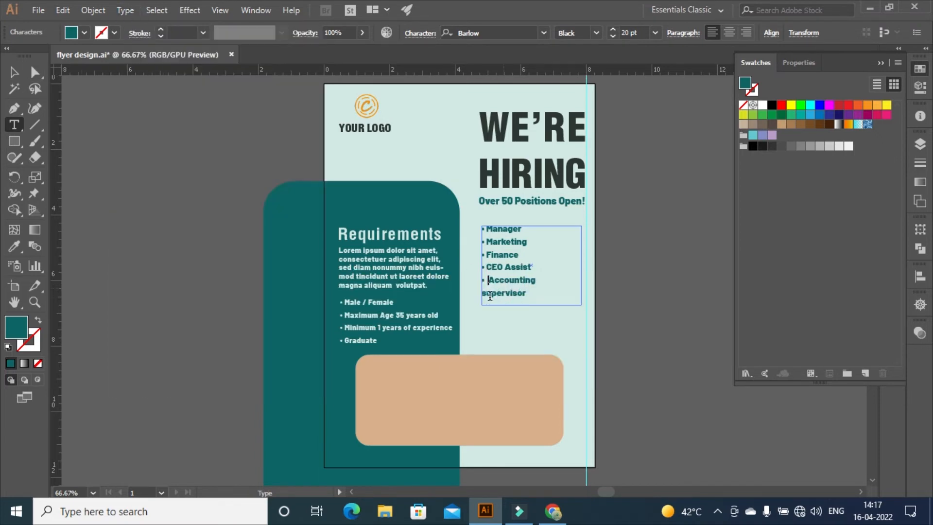
key(BackSpace)
click(125, 10)
mouse_move(191, 285)
mouse_move(428, 287)
click(504, 287)
Nudge the Over 50 Positions Open! tagline slightly down
click(13, 72)
click(523, 201)
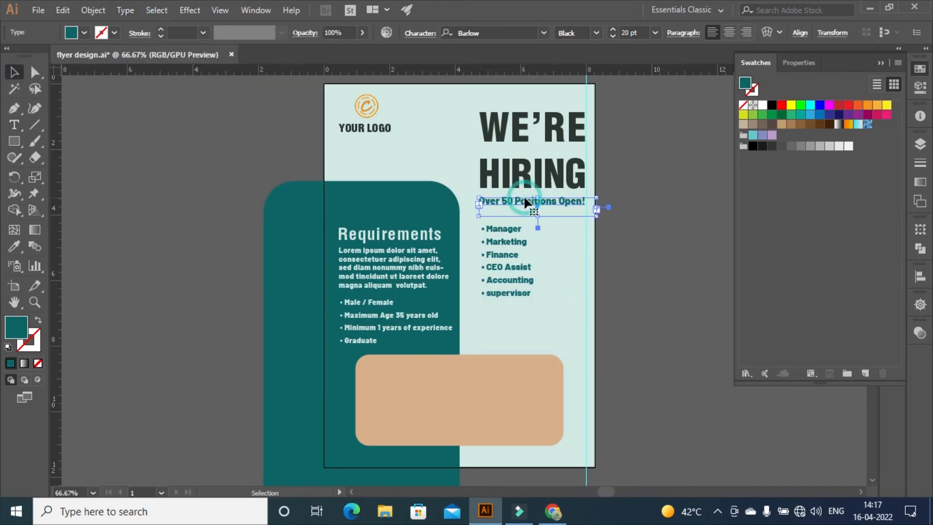
key(Down)
key(Down)
key(Down)
key(Down)
key(Down)
key(Down)
key(Down)
key(Down)
key(Down)
key(Down)
key(Down)
key(Down)
key(Down)
key(Down)
key(Down)
key(Down)
key(Down)
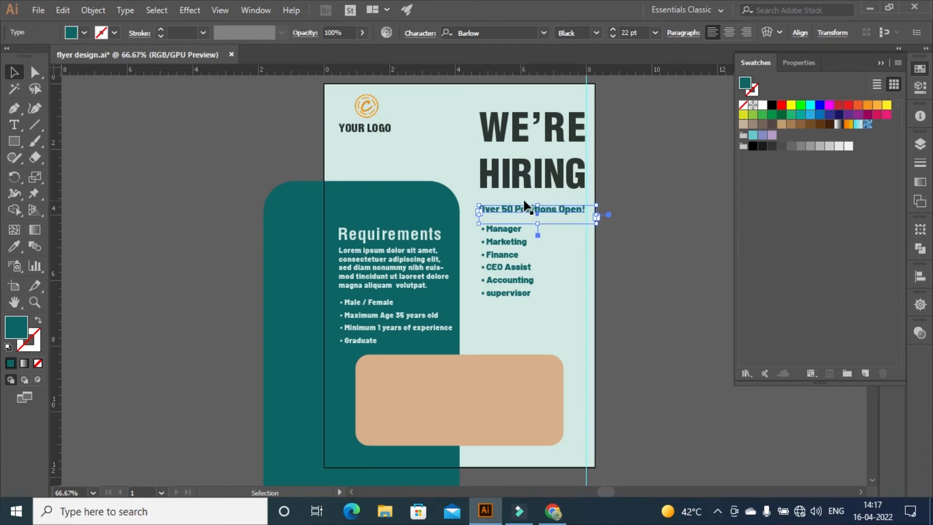
click(663, 220)
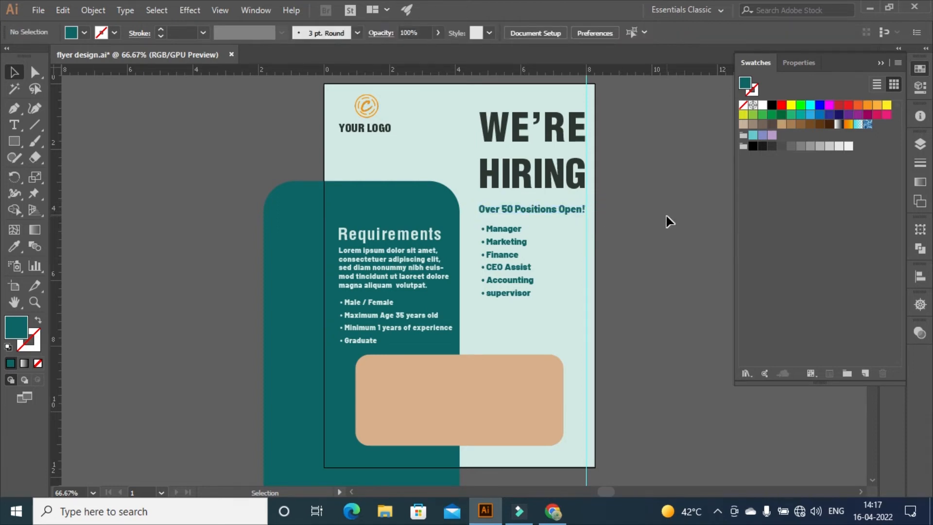
Type the Walk in Interview heading below the job list
click(13, 125)
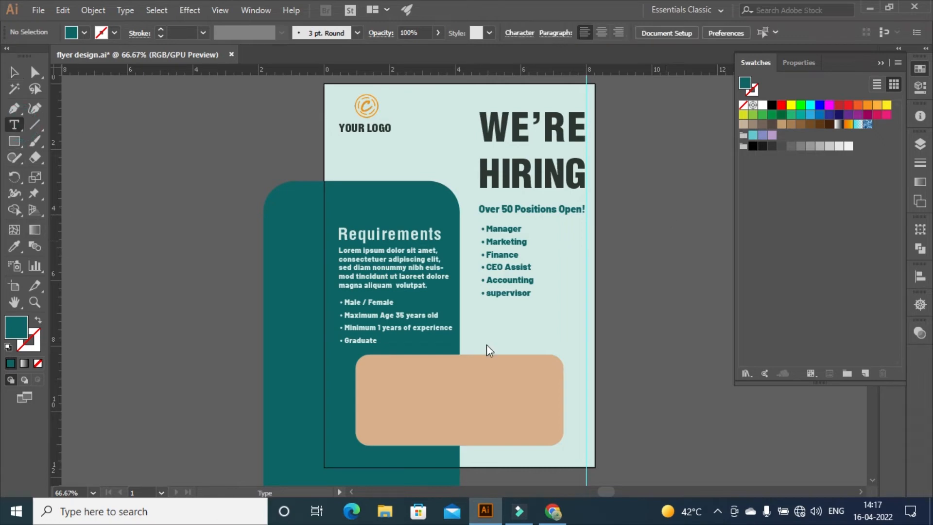
click(477, 319)
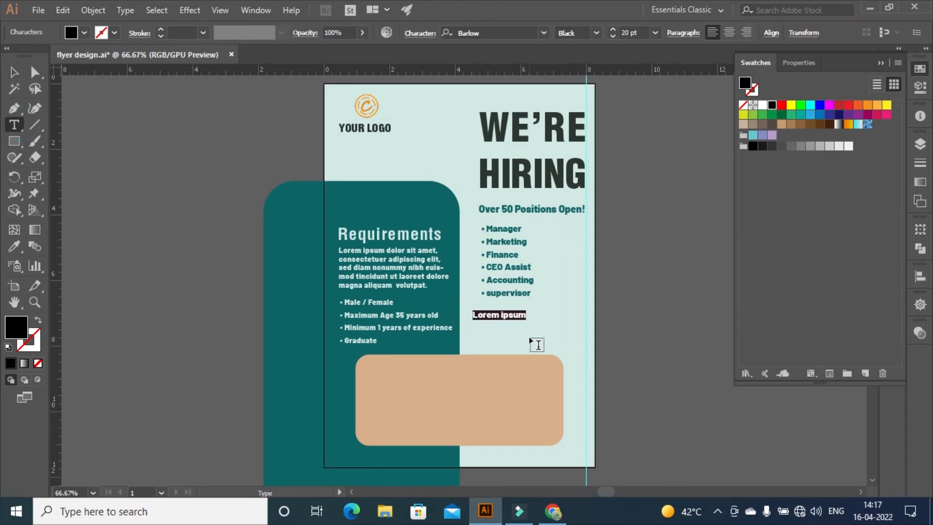
text(Wolk)
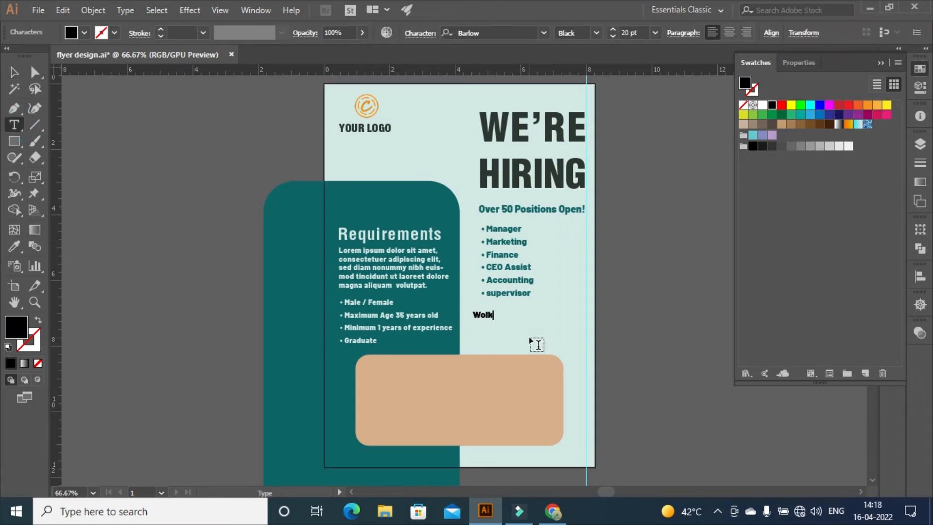
key(BackSpace)
key(BackSpace)
key(BackSpace)
text(alk inn)
Make the Walk in Interview heading dark grey at 24 pt
key(ctrl+a)
click(745, 83)
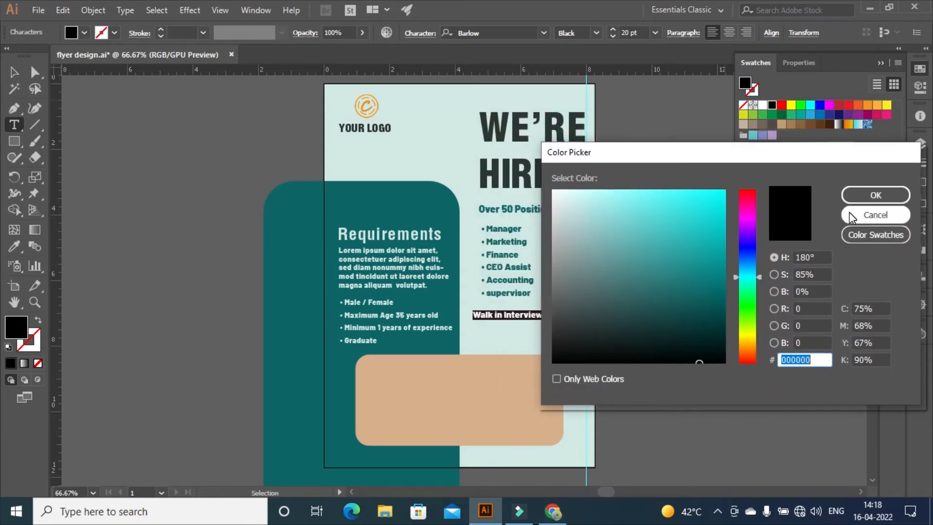
text(373E3A)
click(876, 195)
click(614, 29)
click(614, 30)
click(614, 30)
click(613, 30)
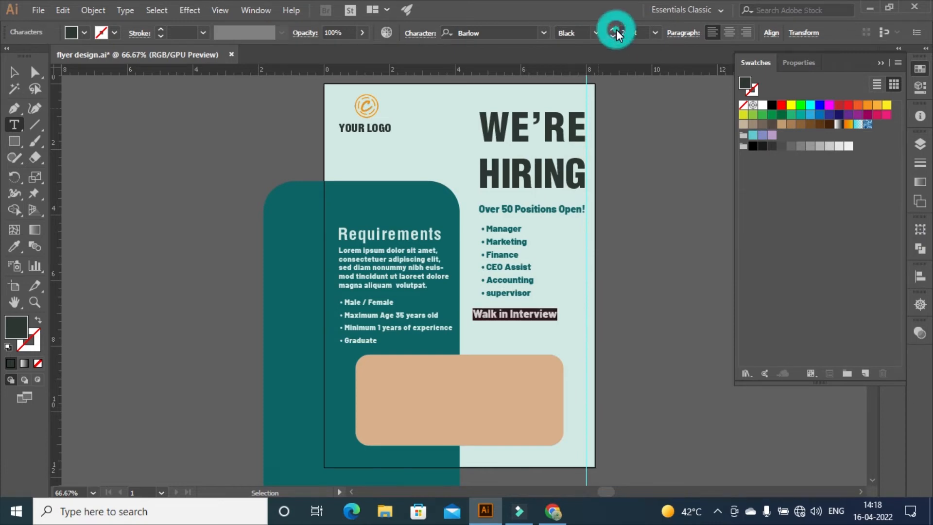
click(13, 72)
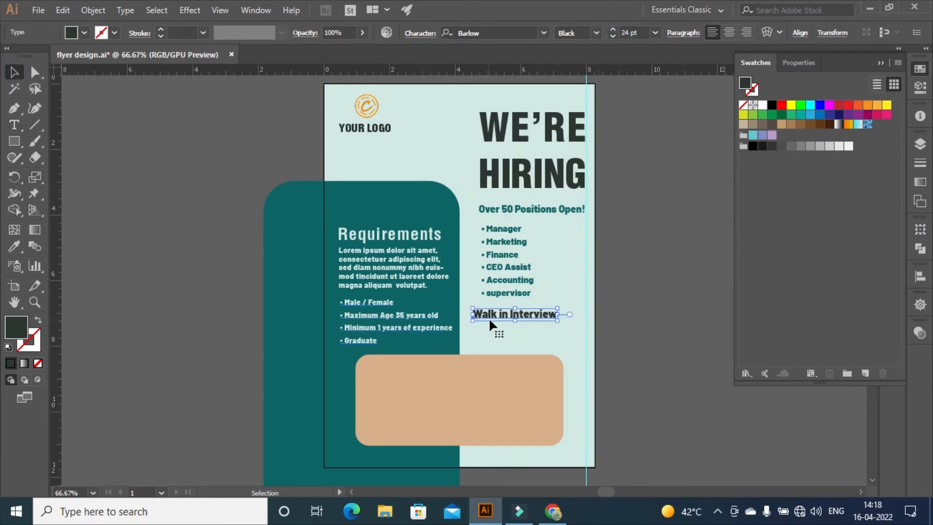
Shift the heading right to line up with the bullets
drag(489, 313, 497, 315)
click(617, 305)
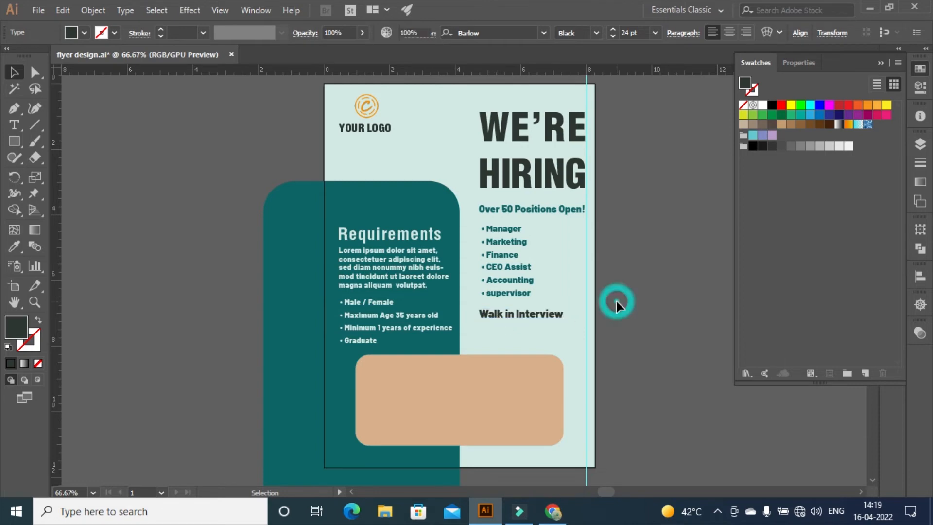
key(t)
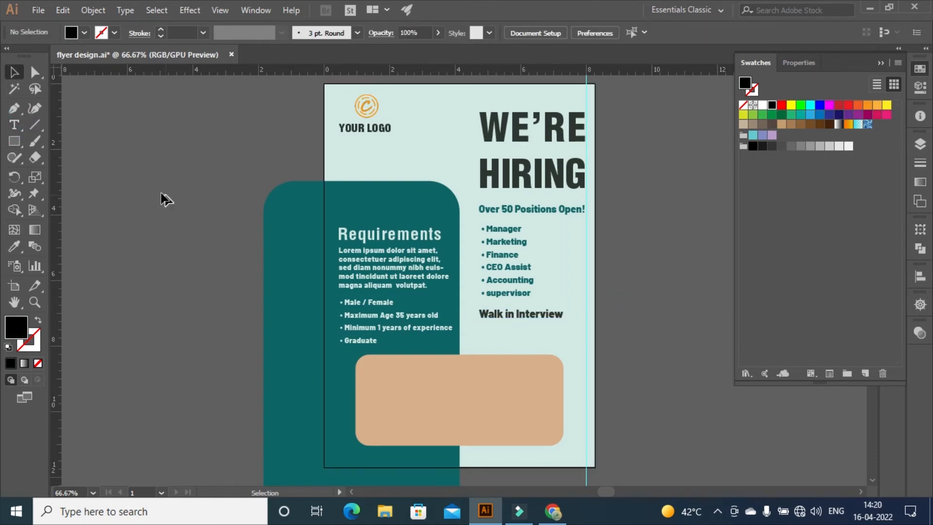
Create a body text area below Walk in Interview with leading 20
drag(480, 325, 583, 350)
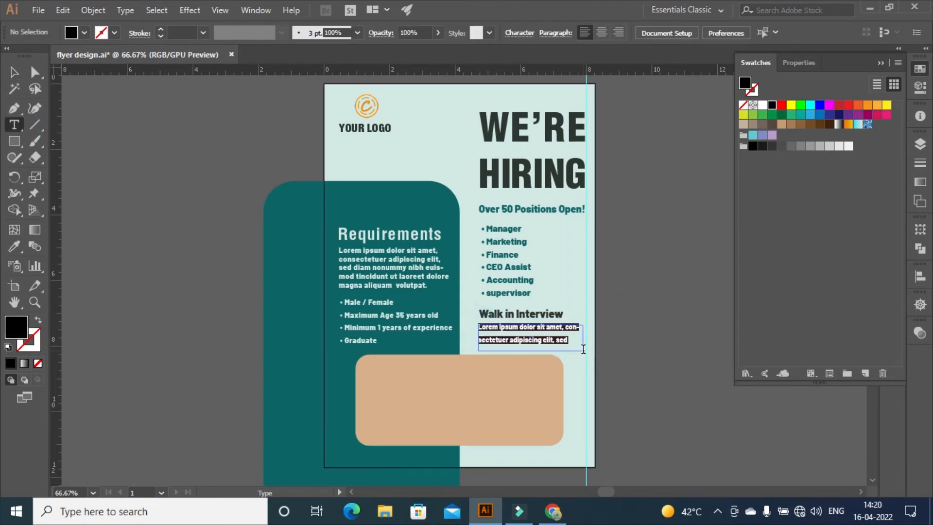
click(883, 63)
click(893, 210)
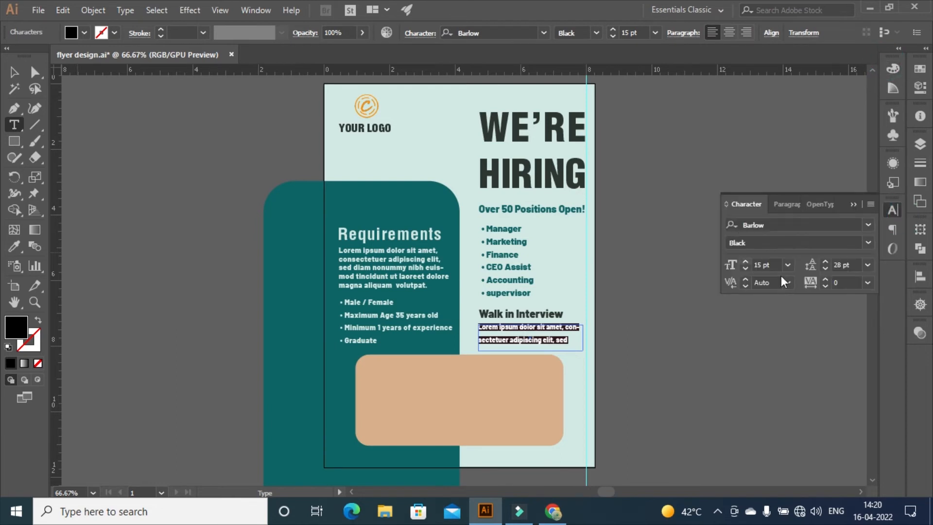
double_click(850, 265)
text(0)
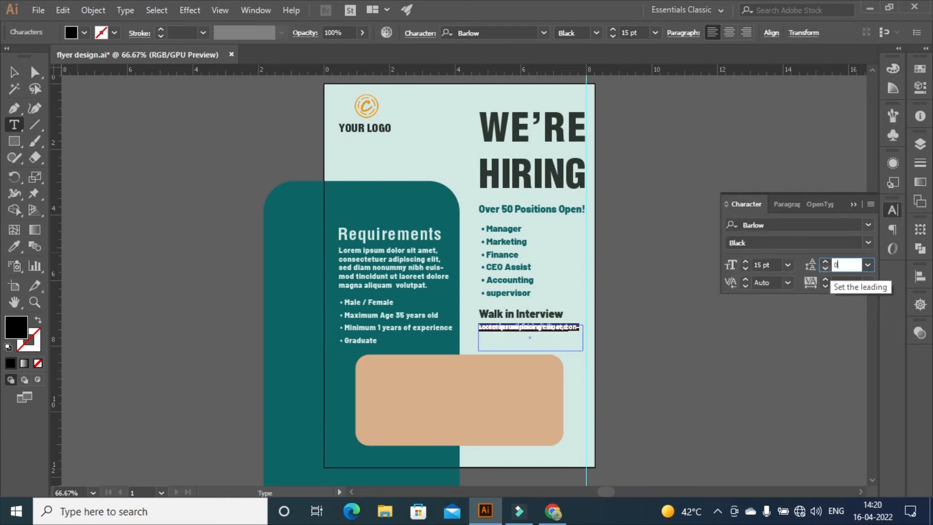
click(825, 262)
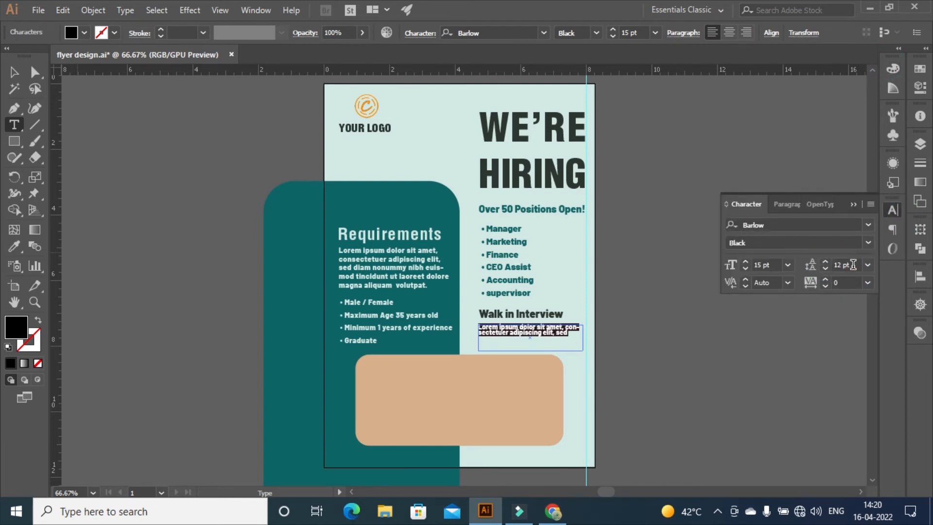
click(829, 264)
click(829, 263)
click(829, 262)
click(848, 264)
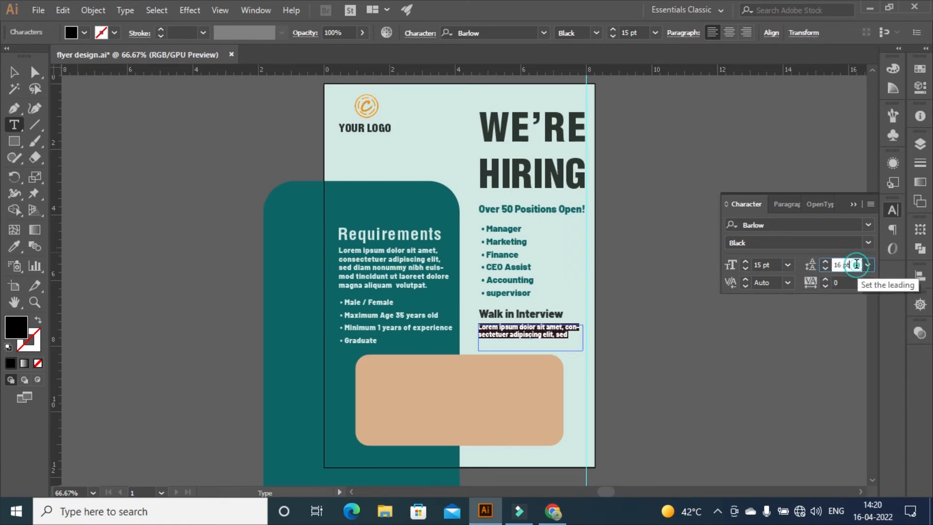
text(15)
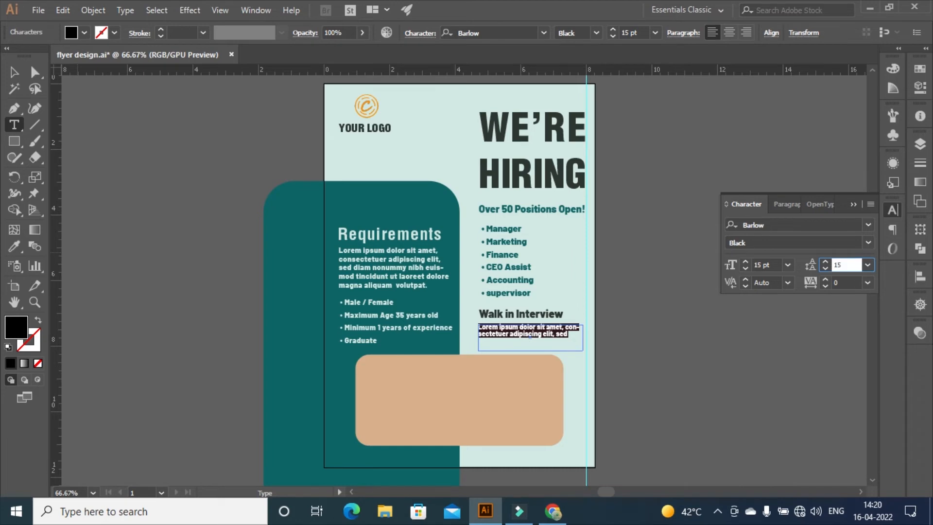
click(848, 265)
text(20)
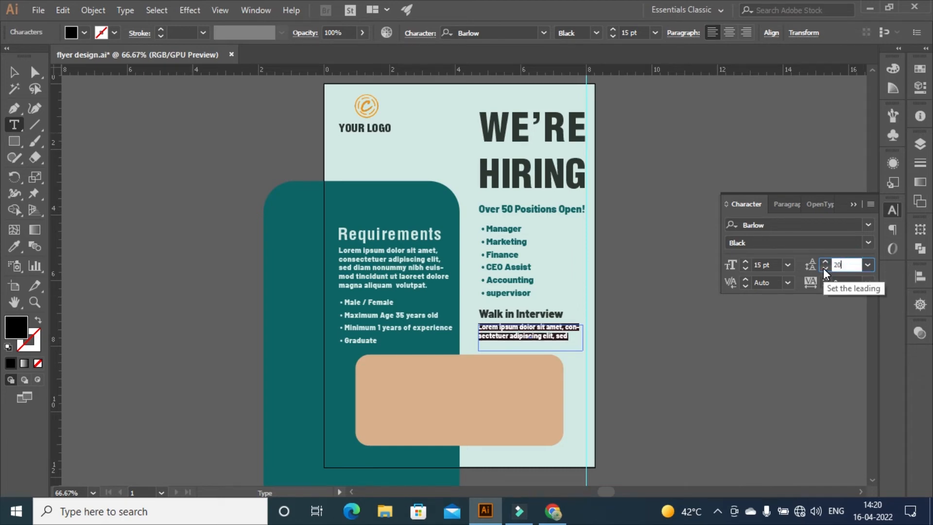
key(Return)
Colour the body text teal #0f6666
click(920, 68)
double_click(748, 86)
text(0f6666)
click(868, 194)
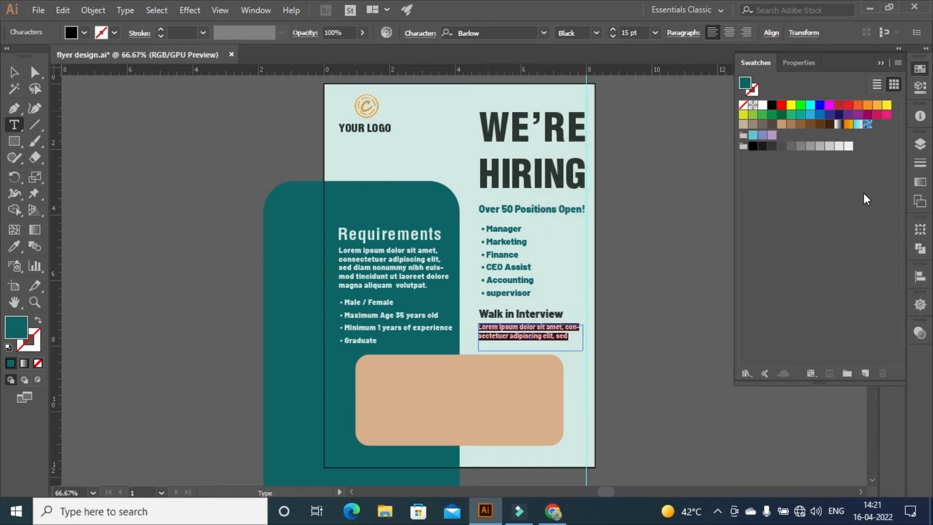
click(14, 72)
click(627, 153)
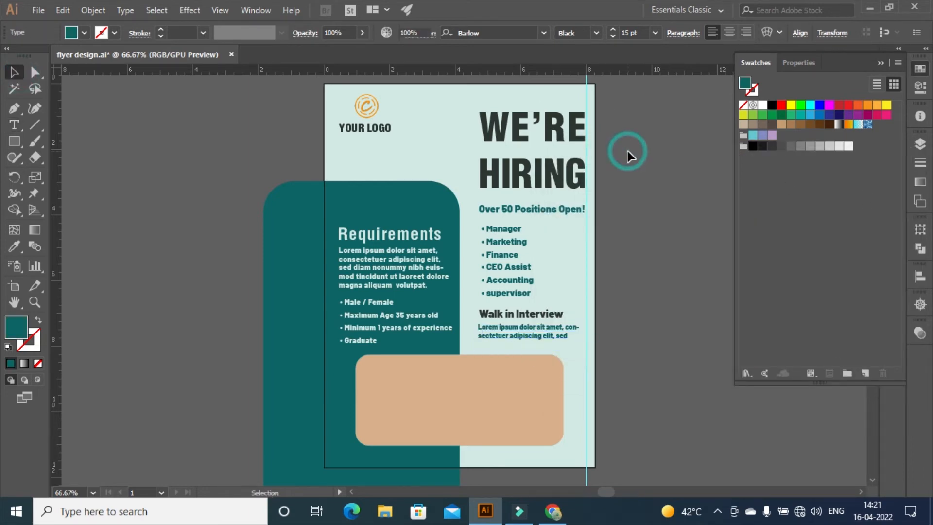
Turn off hyphenation for the body text and nudge it slightly right
double_click(524, 330)
key(ctrl+a)
click(681, 32)
click(552, 141)
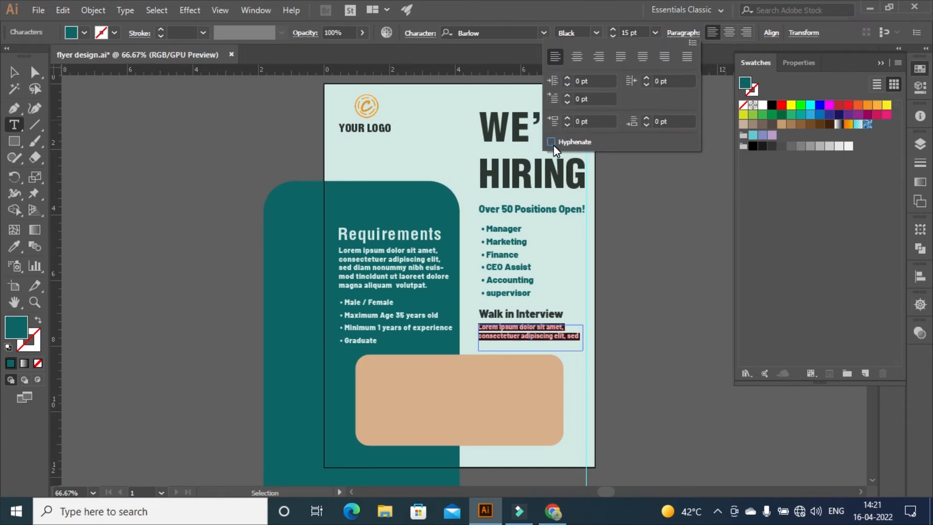
click(647, 221)
key(v)
drag(491, 327, 492, 328)
key(t)
click(375, 454)
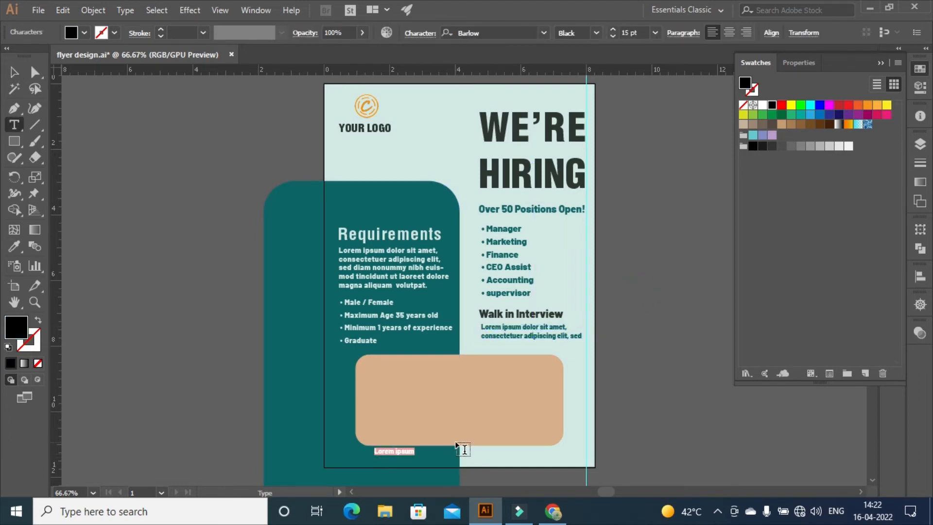
key(BackSpace)
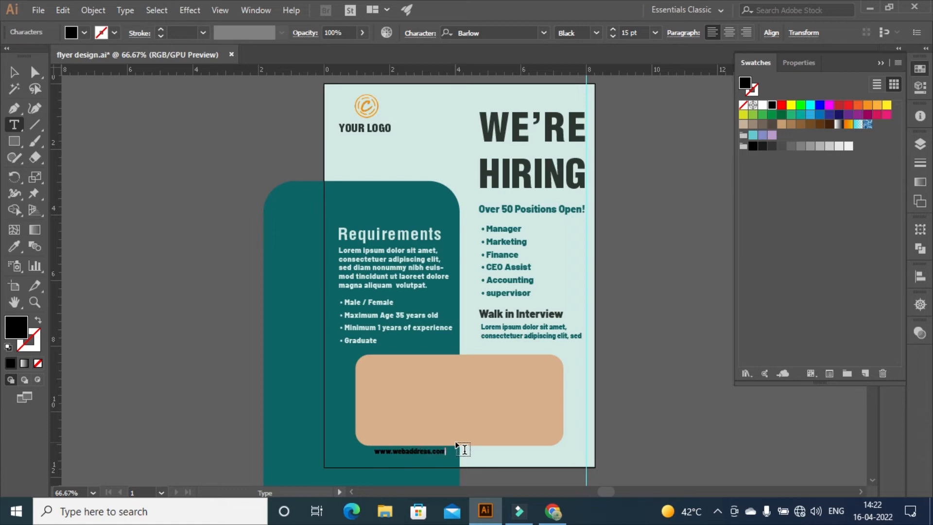
key(ctrl+a)
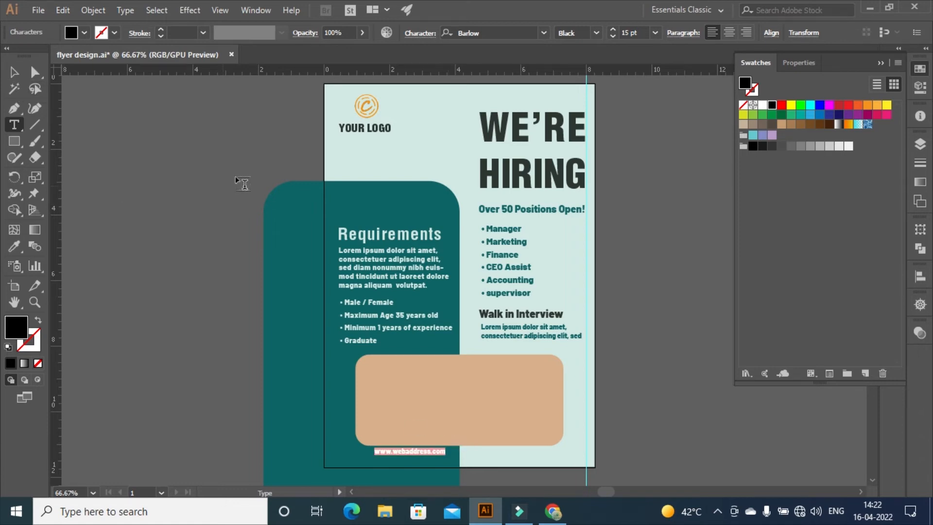
double_click(751, 86)
click(870, 195)
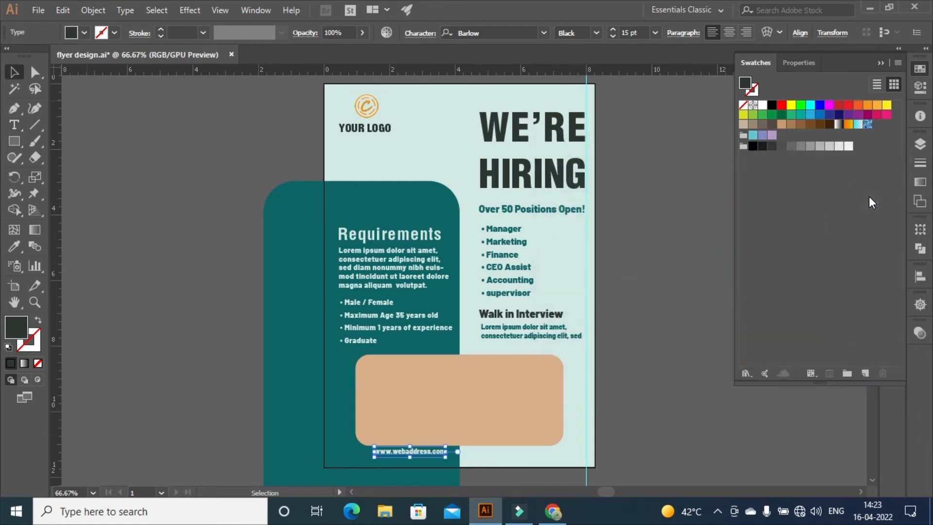
key(Escape)
drag(398, 450, 397, 461)
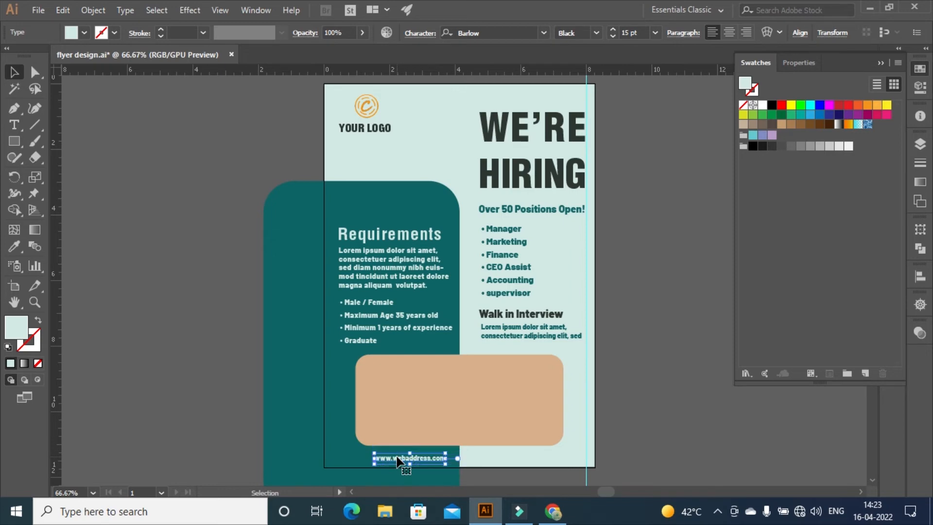
click(635, 411)
click(417, 456)
Duplicate the line to the right, recolour it #2C3532, and type the contact e-mail
drag(417, 457, 518, 457)
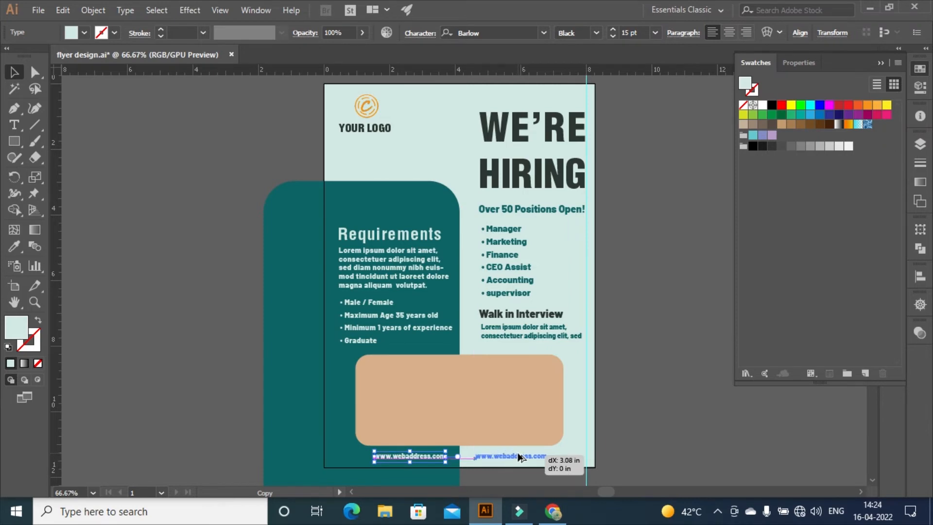
drag(518, 456, 516, 457)
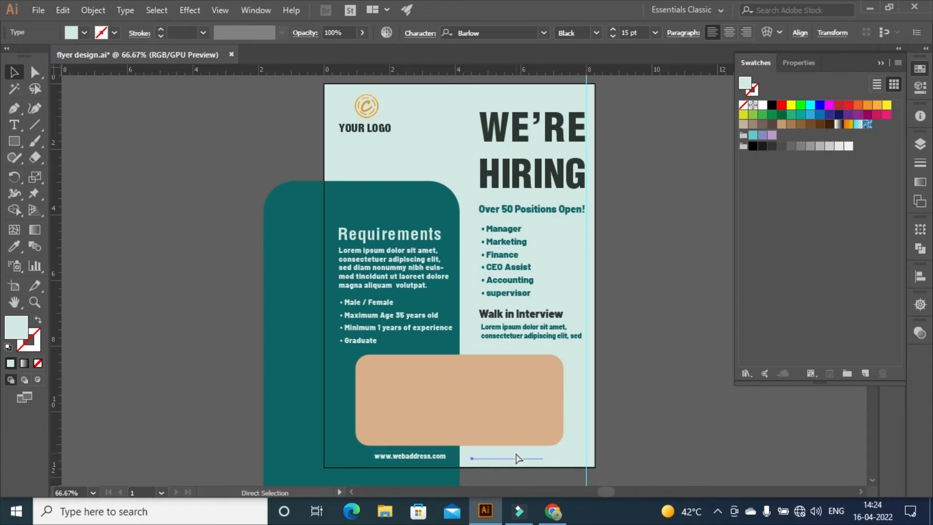
key(ctrl+a)
key(ctrl+shift+a)
click(504, 454)
double_click(504, 456)
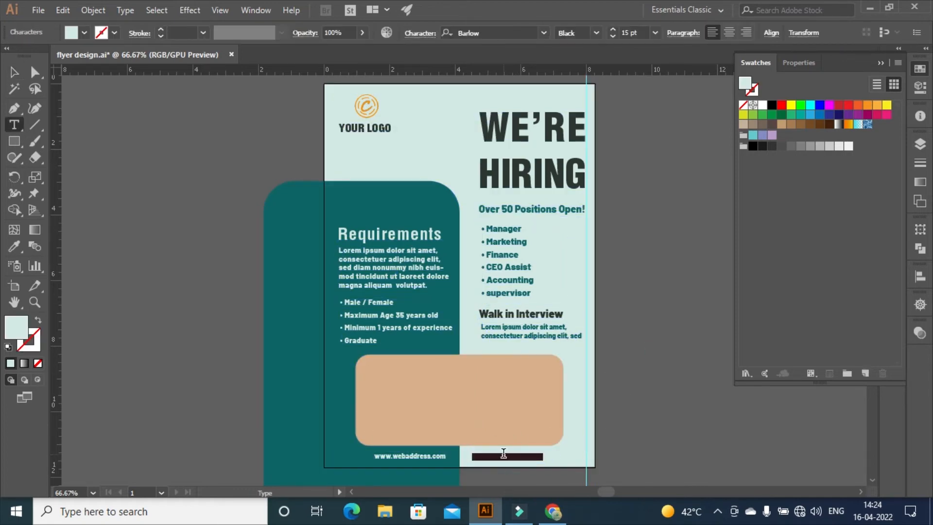
double_click(748, 87)
text(2C3532)
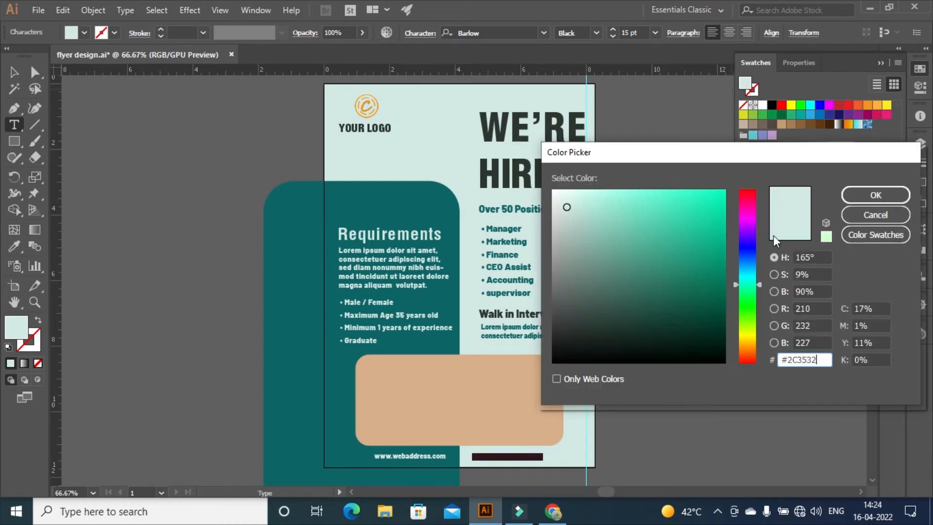
click(877, 195)
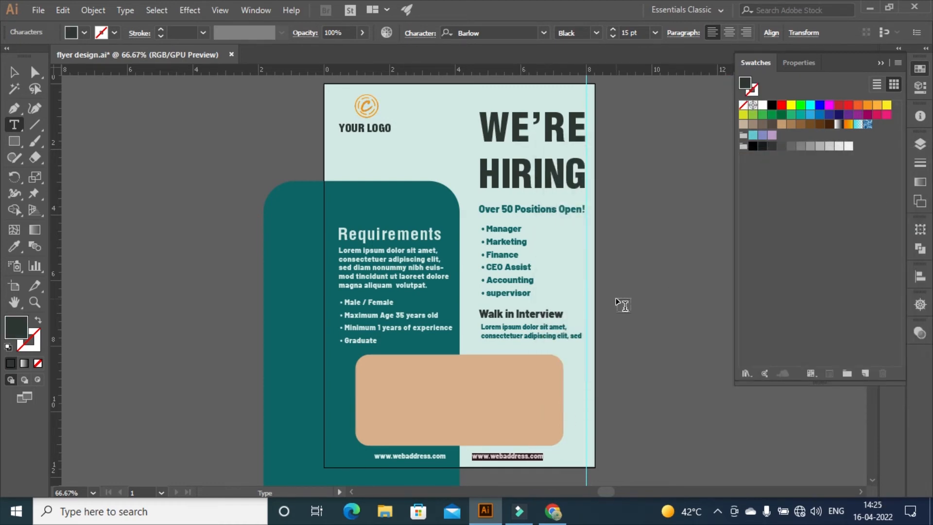
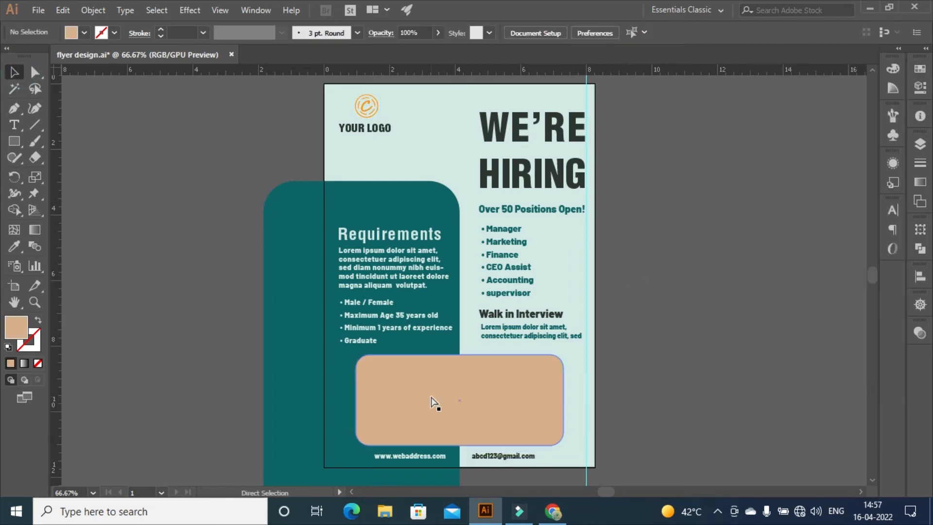
Turn off hyphenation for the whole Requirements paragraph
scroll(435, 401, up, 4)
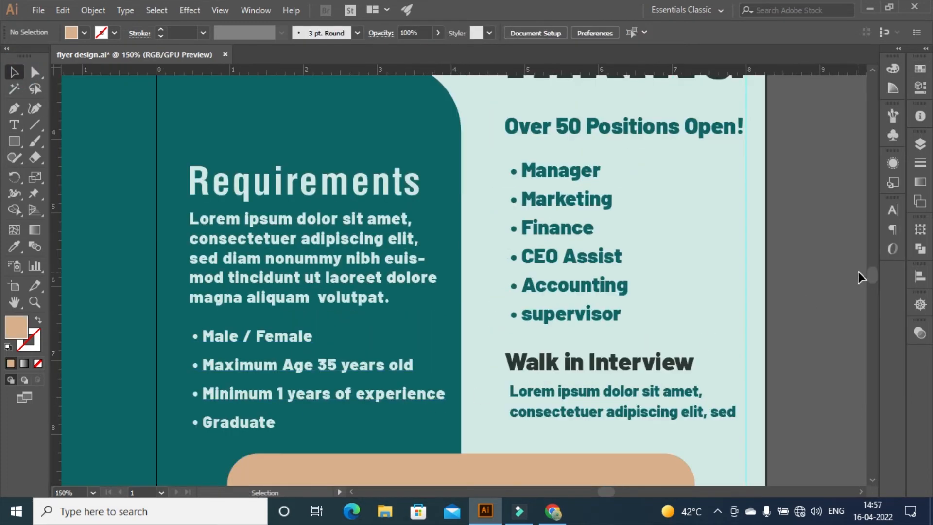
drag(876, 274, 873, 276)
click(262, 152)
double_click(261, 152)
key(ctrl+a)
click(683, 32)
click(550, 141)
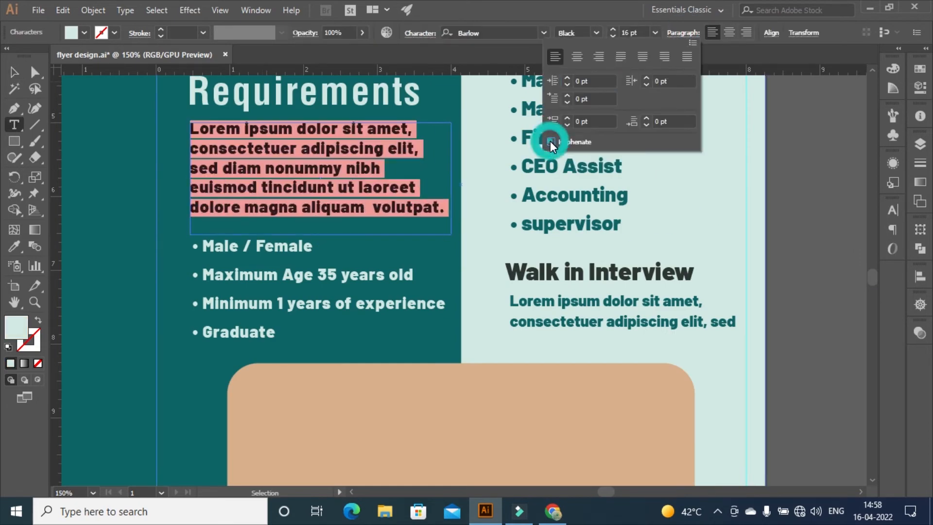
click(17, 69)
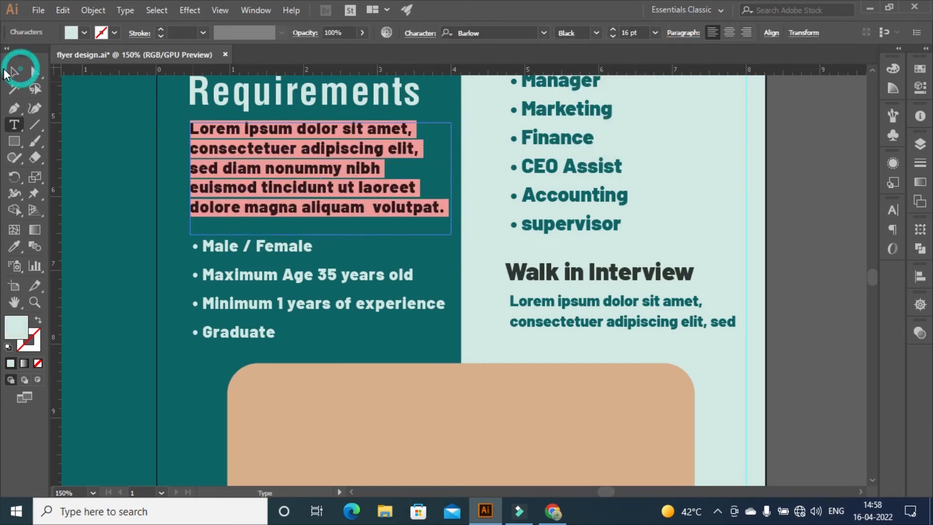
Add a NOTE:- heading at the top left of the tan box
drag(876, 273, 874, 278)
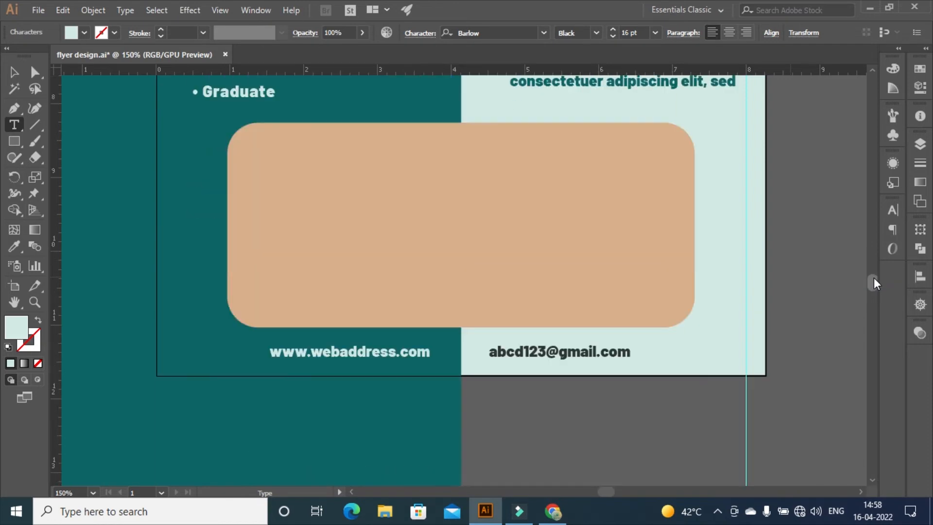
drag(252, 136, 310, 169)
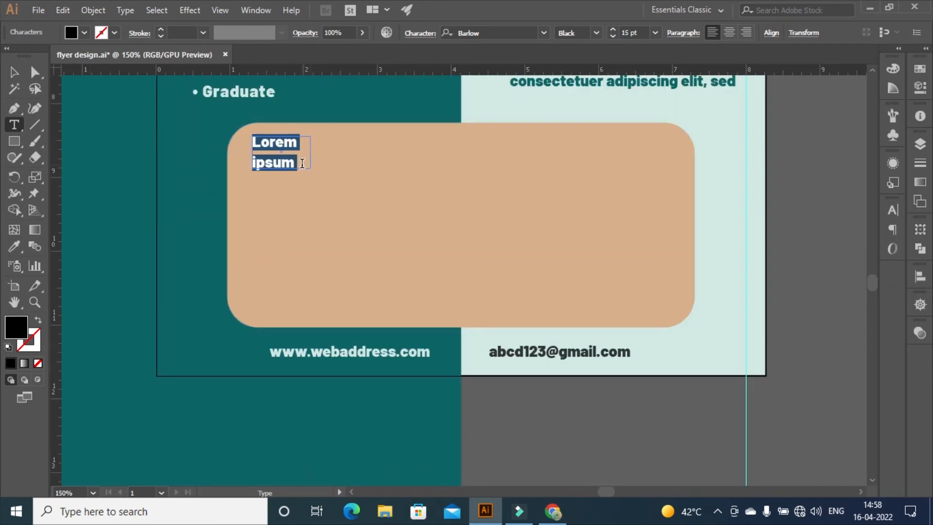
text(NOTE)
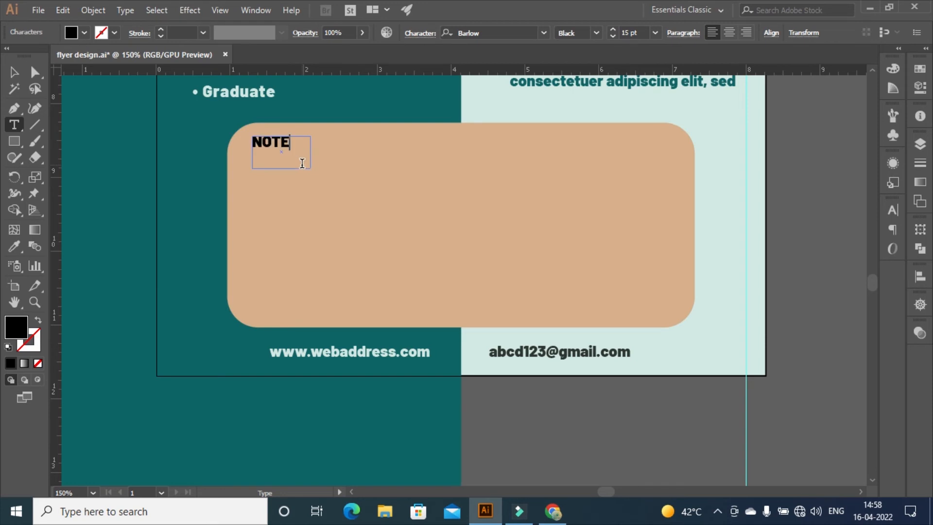
text(:-)
key(Escape)
drag(262, 142, 272, 145)
click(809, 157)
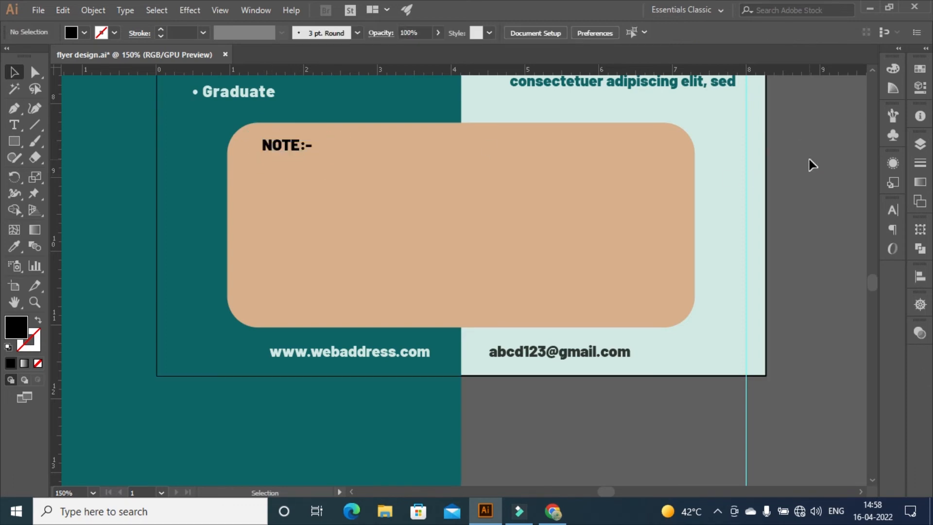
click(15, 125)
Add a placeholder paragraph under NOTE:- with 10 leading and 12 pt size
drag(266, 179, 663, 227)
click(893, 210)
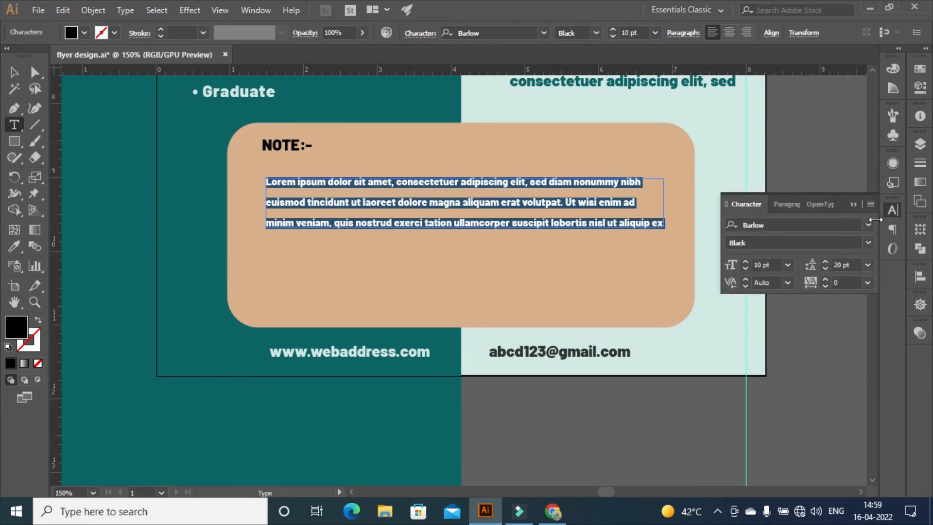
click(843, 265)
text(10)
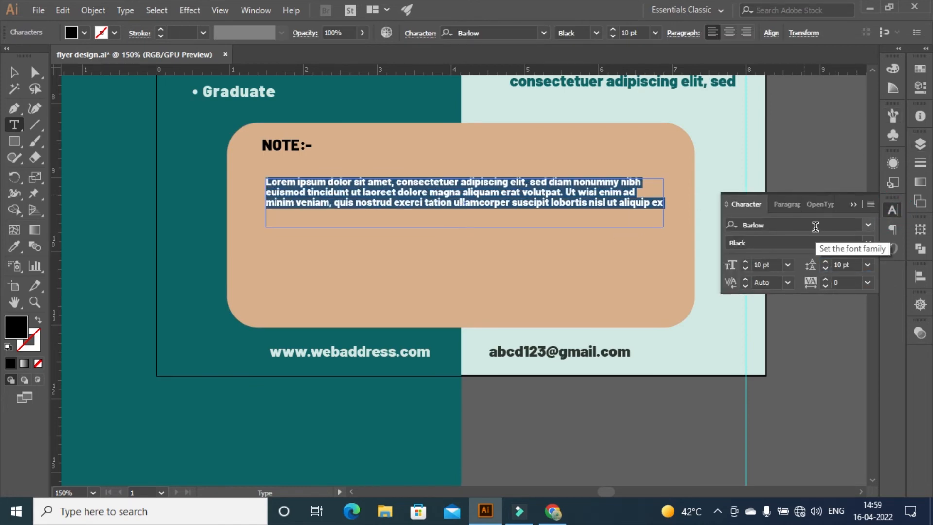
click(746, 261)
click(746, 261)
key(Escape)
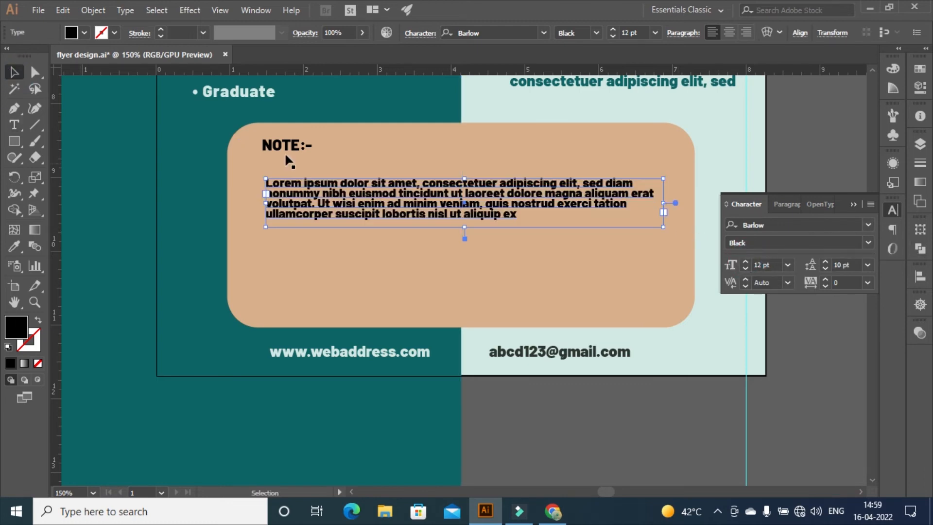
drag(294, 178, 293, 163)
click(784, 144)
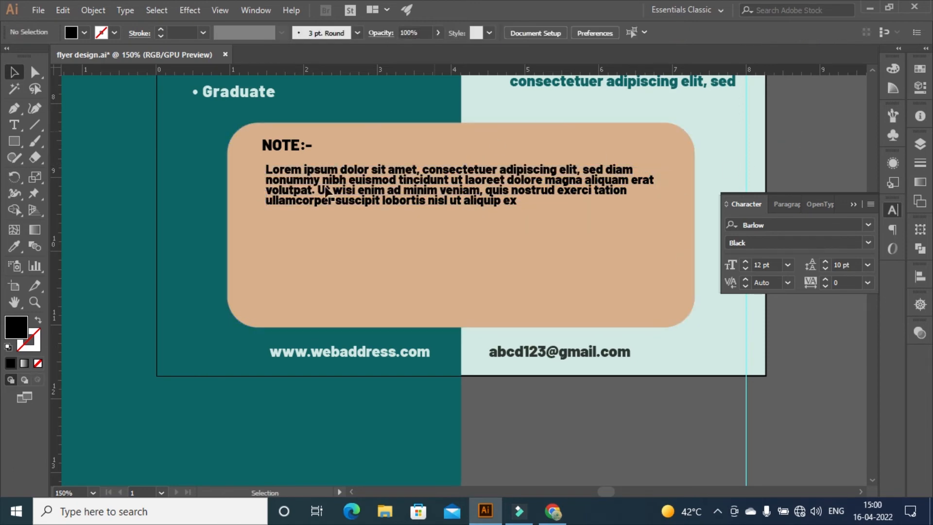
Colour the NOTE:- heading dark grey #333333 and reposition the paragraph frame slightly
double_click(368, 186)
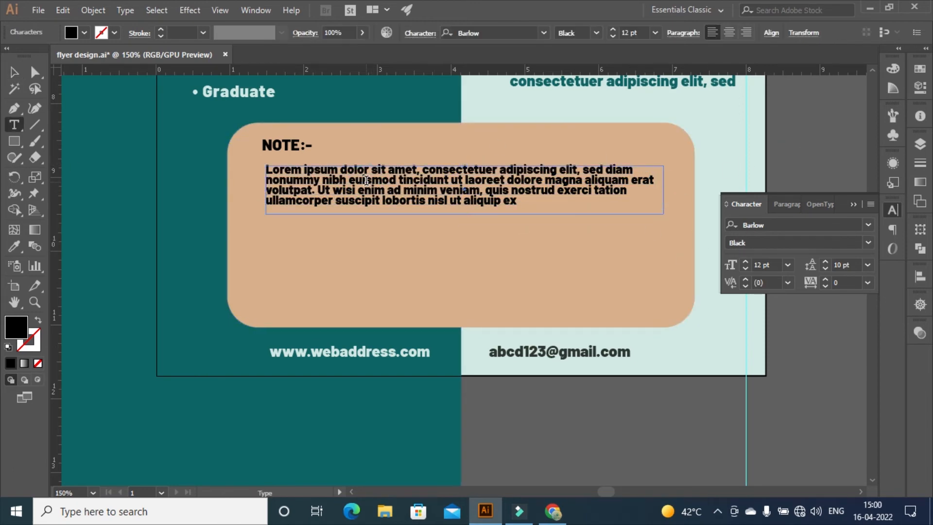
key(ctrl+a)
key(Return)
click(277, 142)
drag(262, 145, 312, 146)
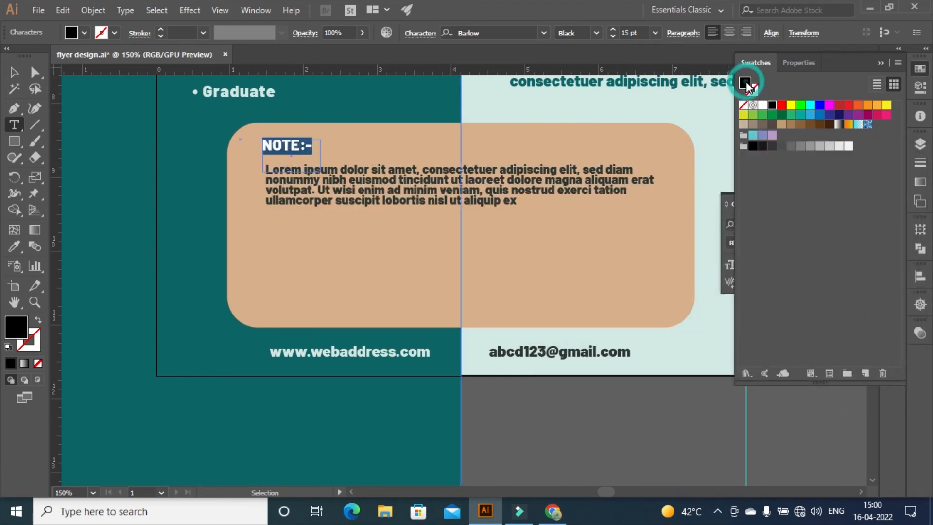
double_click(746, 84)
text(333333)
click(876, 195)
key(Escape)
click(377, 187)
drag(377, 187, 377, 181)
scroll(590, 367, up, 1)
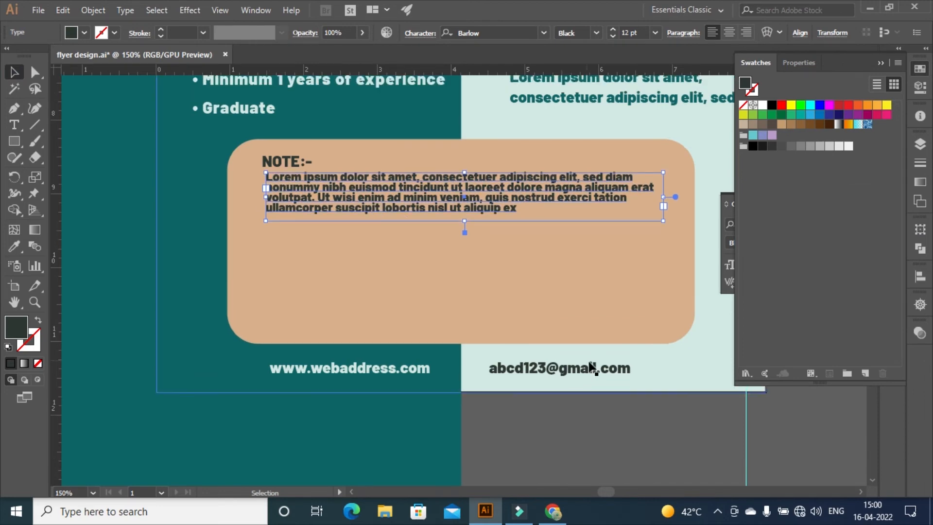
Add a dark grey 10 pt CONTACT FOR INFORMATION heading aligned with NOTE:-
key(ctrl+shift+a)
key(t)
click(269, 243)
text(CONTAC)
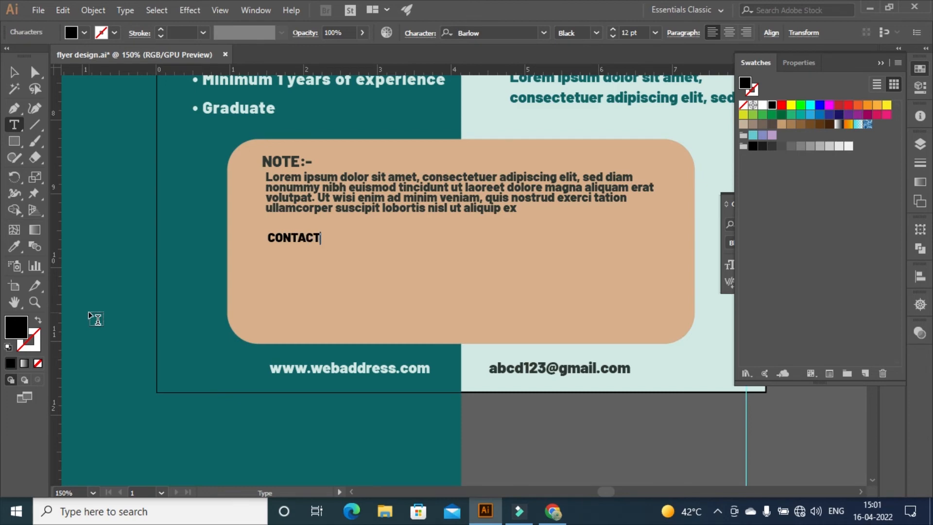
text(T FOR INFORMATIO)
key(ctrl+a)
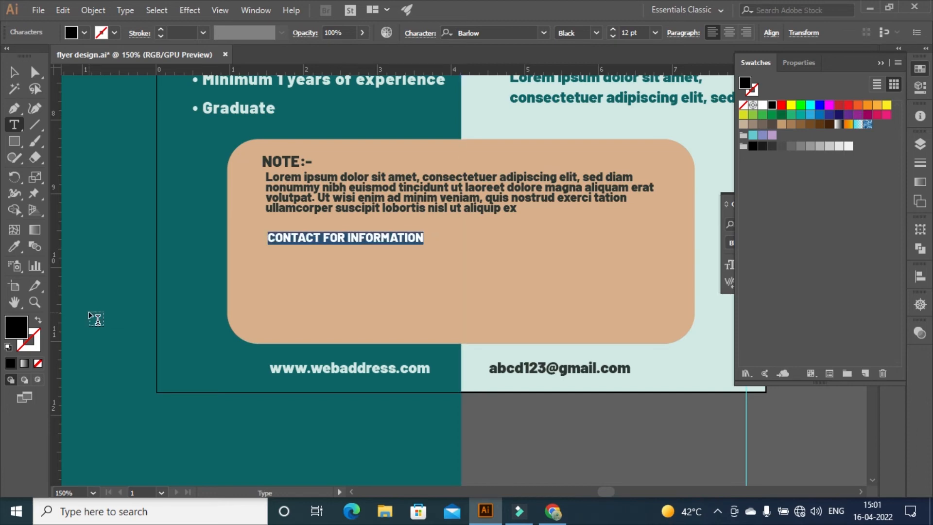
double_click(745, 86)
key(ctrl+v)
click(866, 193)
click(613, 37)
click(614, 36)
click(614, 37)
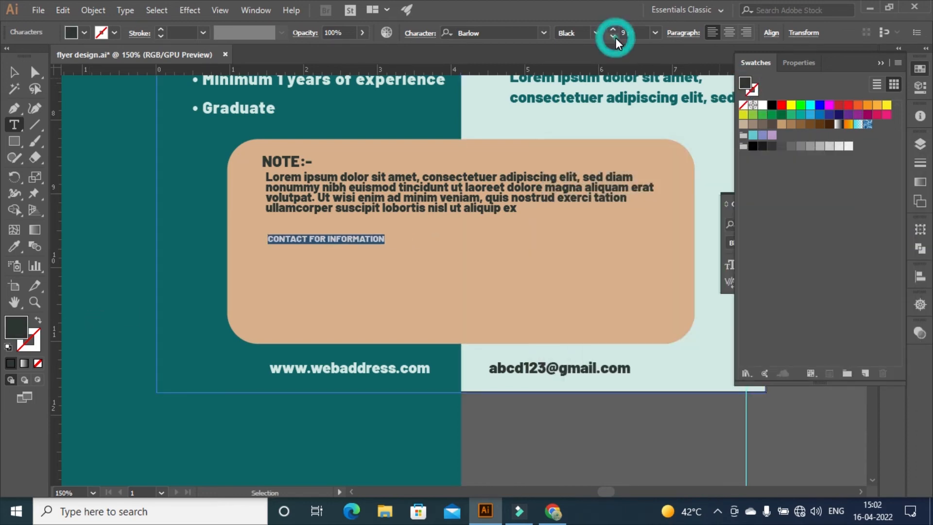
click(614, 29)
click(14, 72)
drag(289, 235, 284, 235)
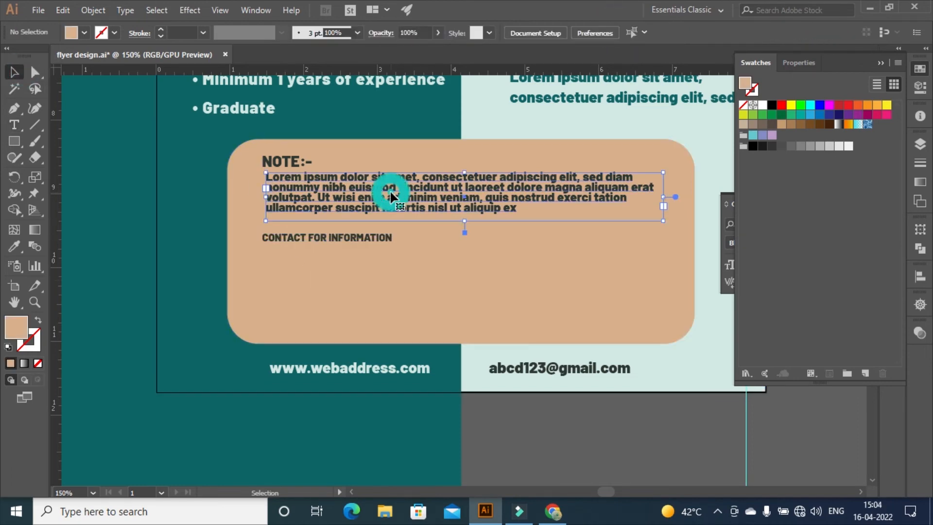
Change the note paragraph from Black to Bold and nudge it down
double_click(390, 191)
double_click(393, 196)
triple_click(392, 191)
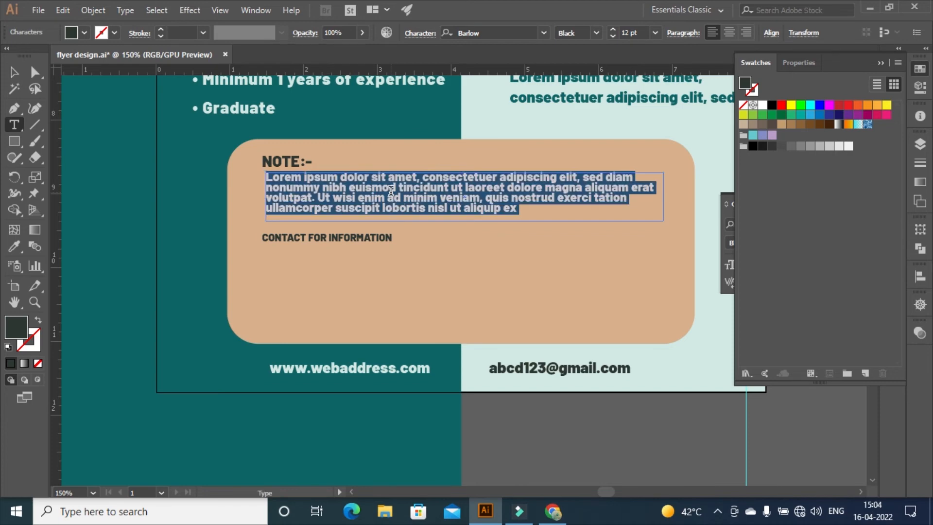
click(597, 33)
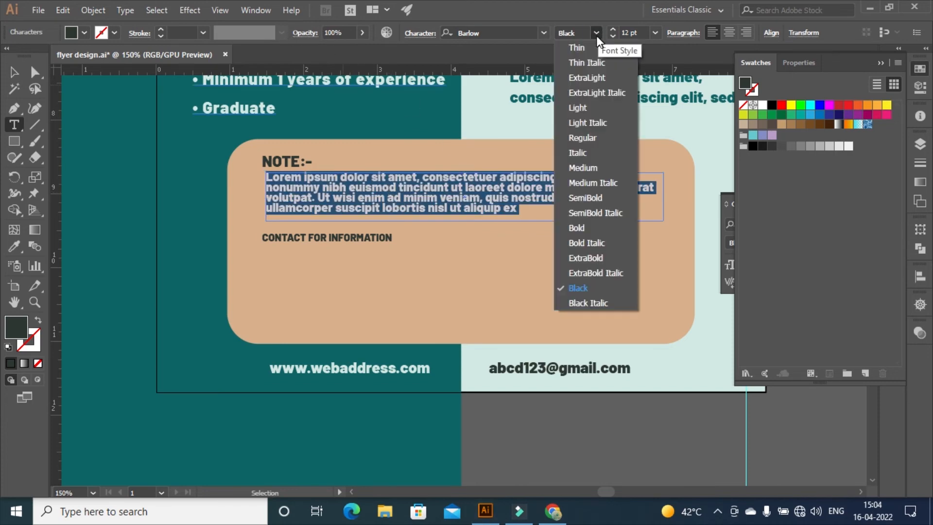
click(593, 229)
click(16, 71)
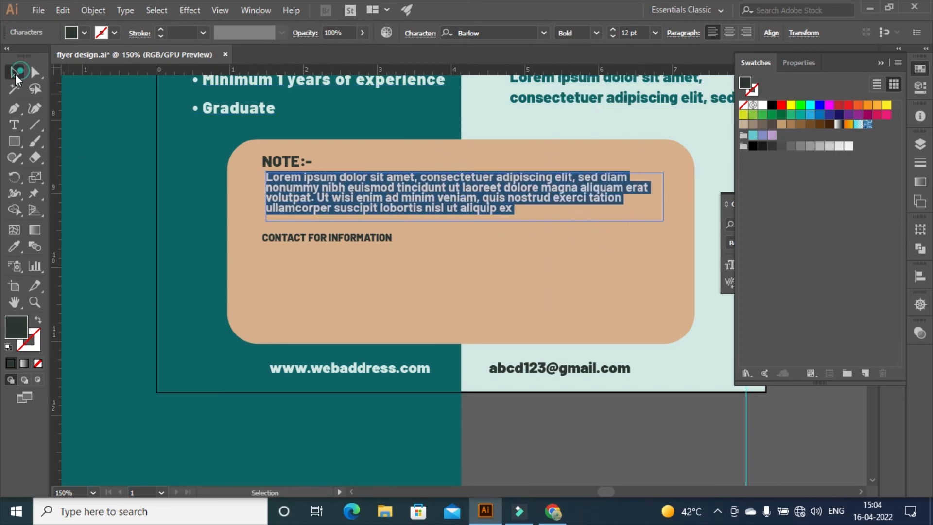
click(141, 163)
click(519, 195)
key(Down)
key(Down)
key(Down)
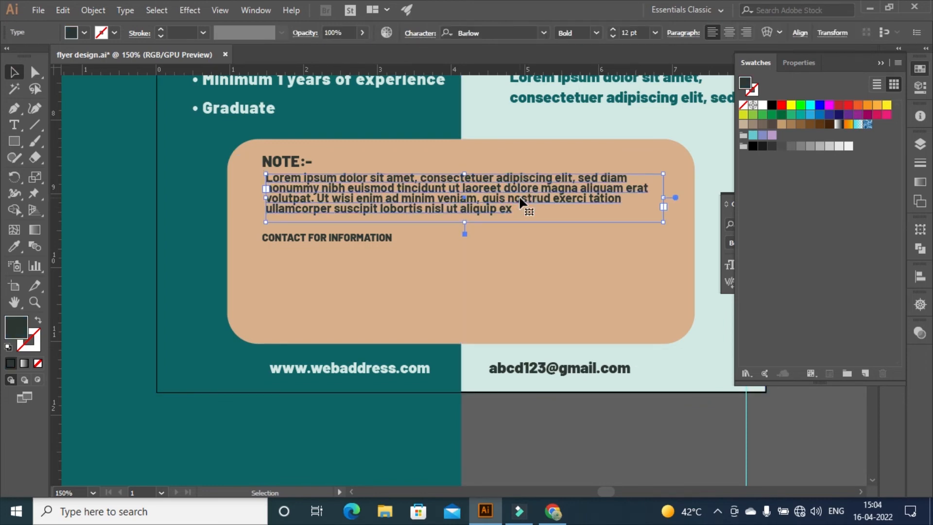
click(708, 435)
Place a small phone icon below the CONTACT FOR INFORMATION heading
click(38, 10)
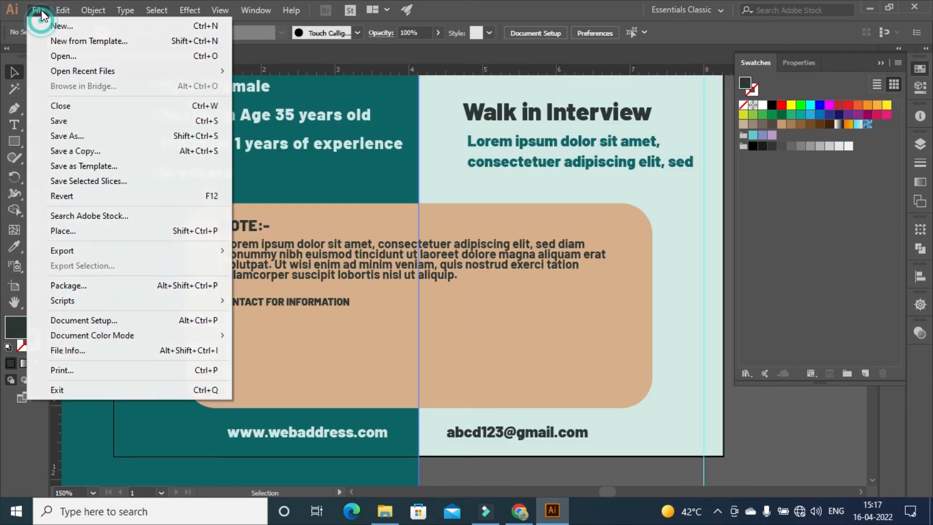
click(60, 231)
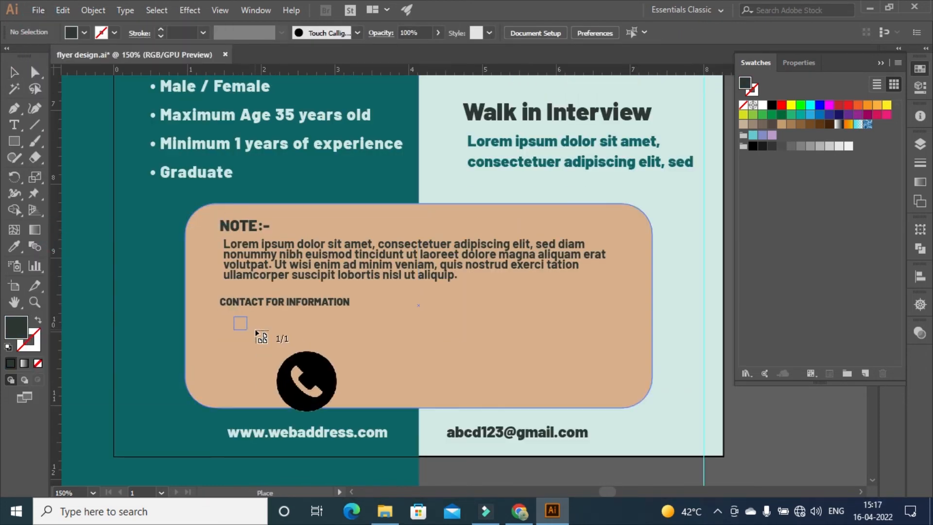
click(234, 315)
click(14, 125)
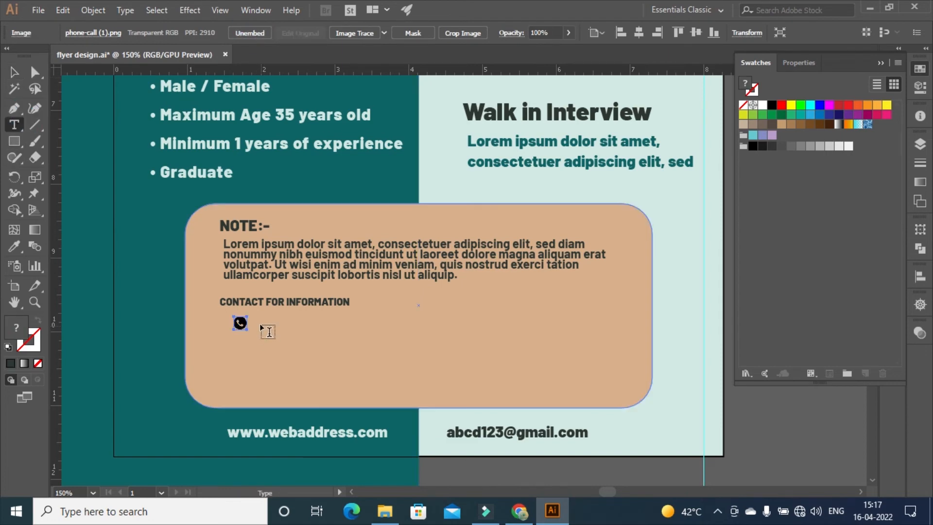
click(259, 320)
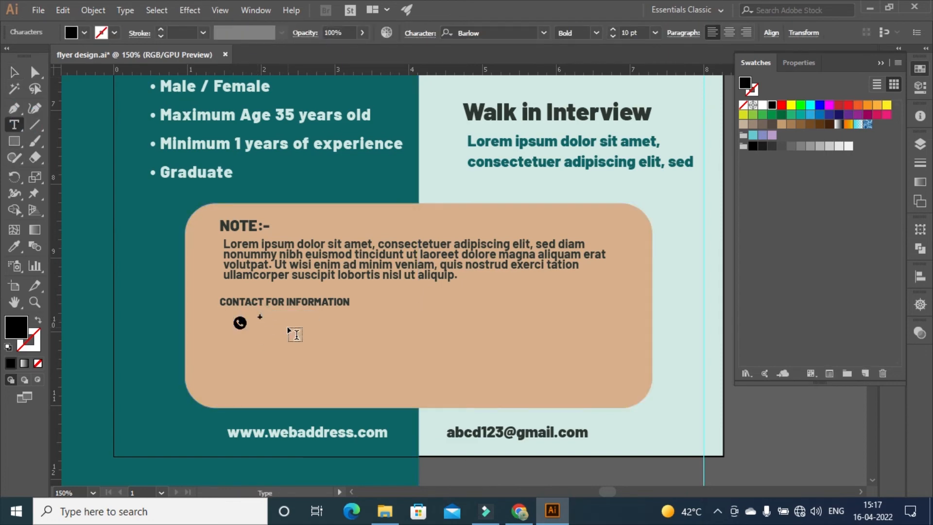
Type the phone number in dark text and line it up beside the phone icon
key(ctrl+a)
double_click(746, 85)
text(#2C3531)
click(890, 196)
click(15, 72)
drag(270, 315, 269, 322)
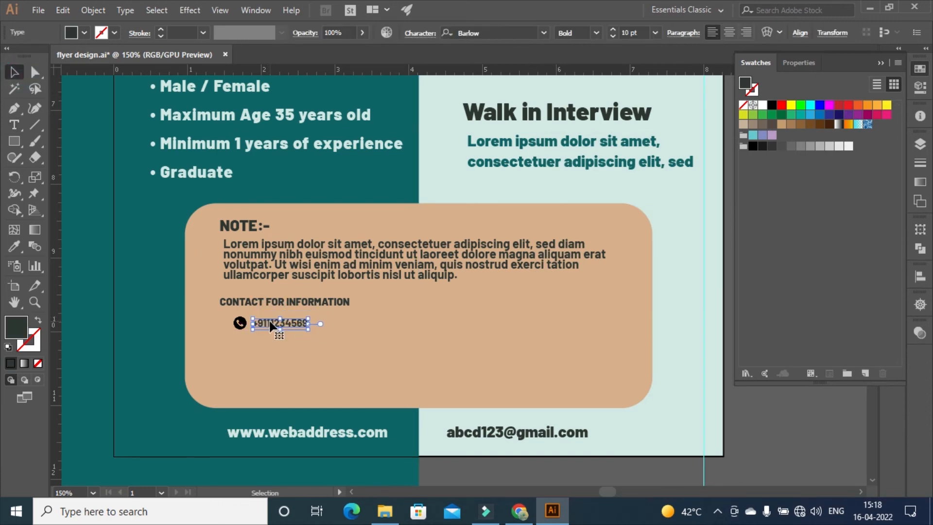
click(476, 372)
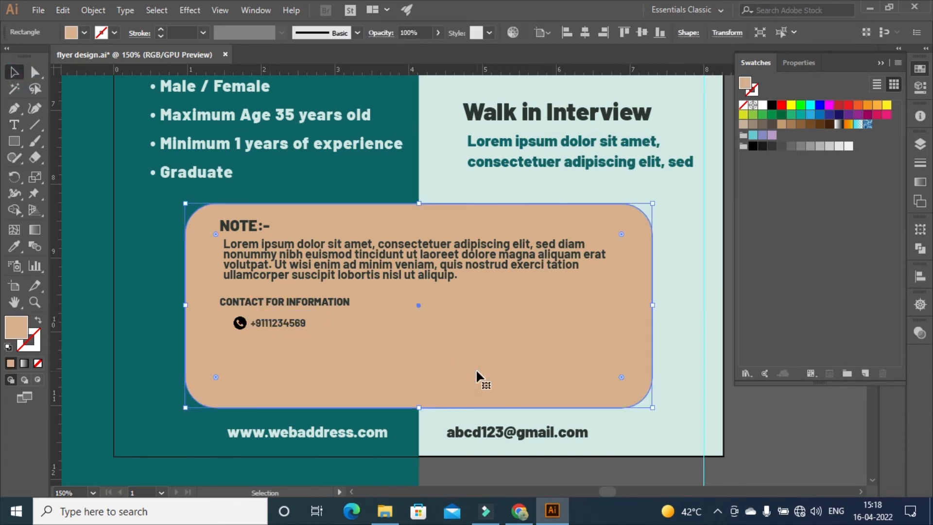
click(38, 10)
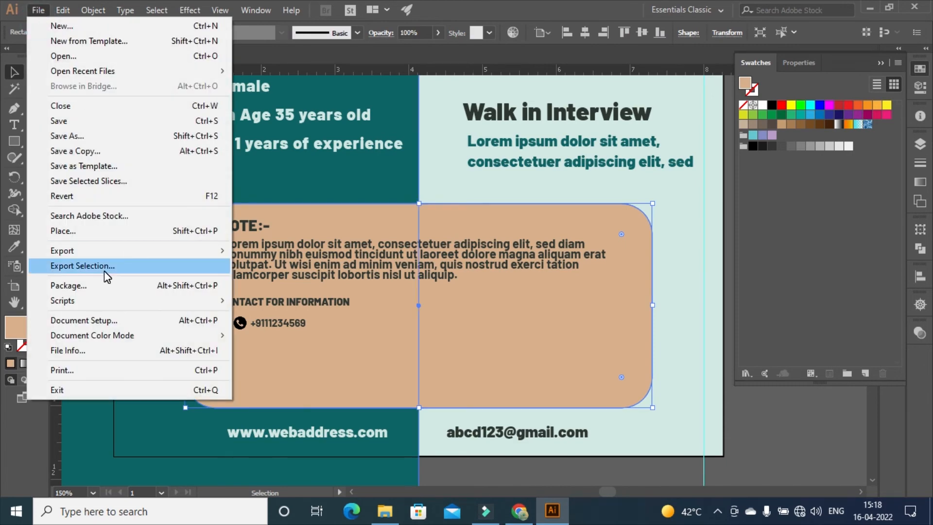
Place a small envelope icon right of the phone number and embed it
click(63, 231)
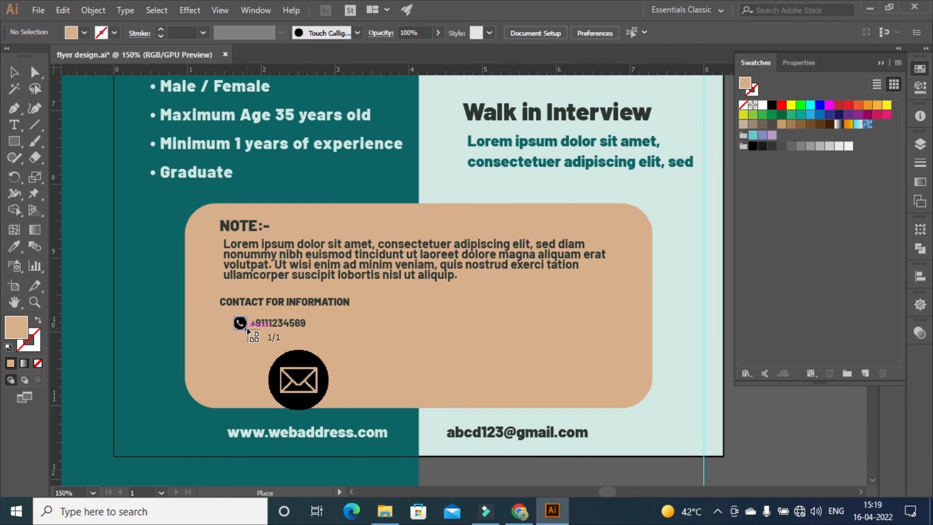
drag(233, 316, 248, 330)
key(shift+Right)
key(shift+Right)
key(shift+Right)
key(shift+Right)
key(shift+Right)
key(shift+Right)
key(shift+Right)
key(shift+Right)
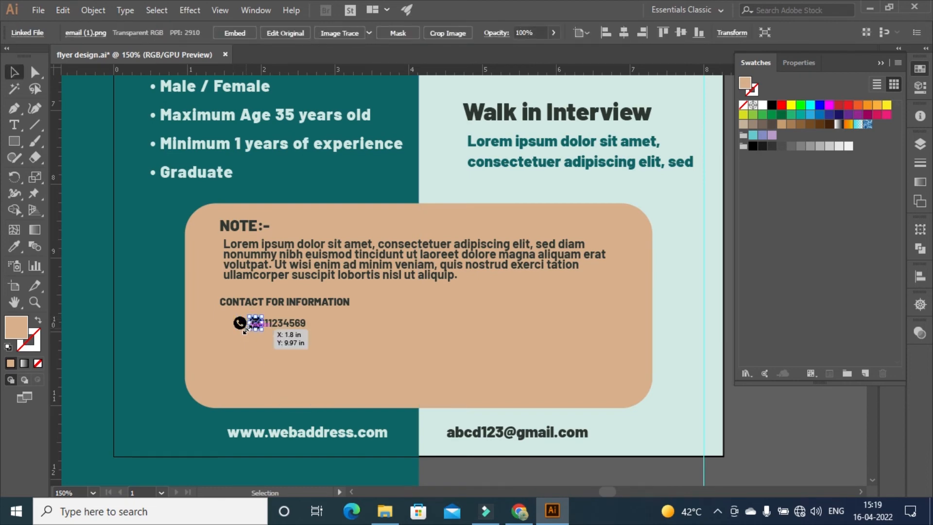
key(shift+Right)
click(235, 32)
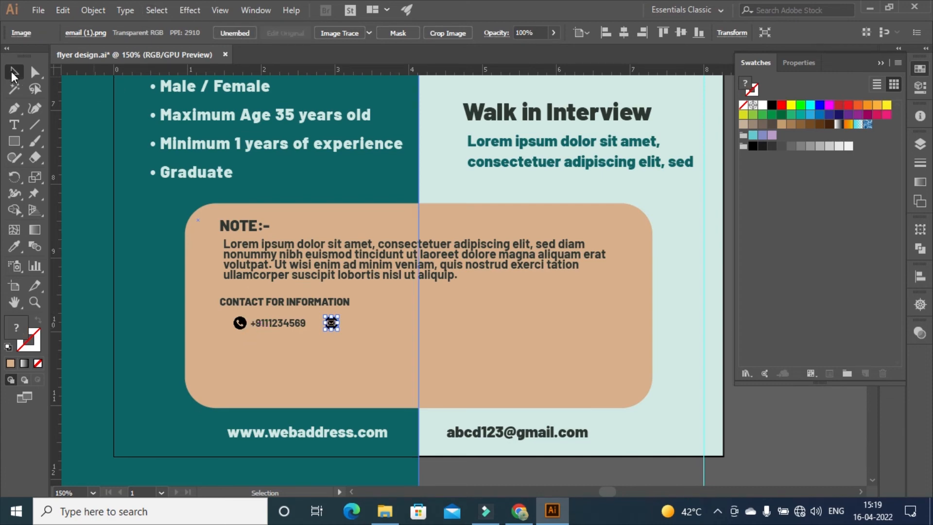
Add the contact e-mail in #2C3532 beside the envelope, aligned with the phone number
click(14, 124)
click(347, 318)
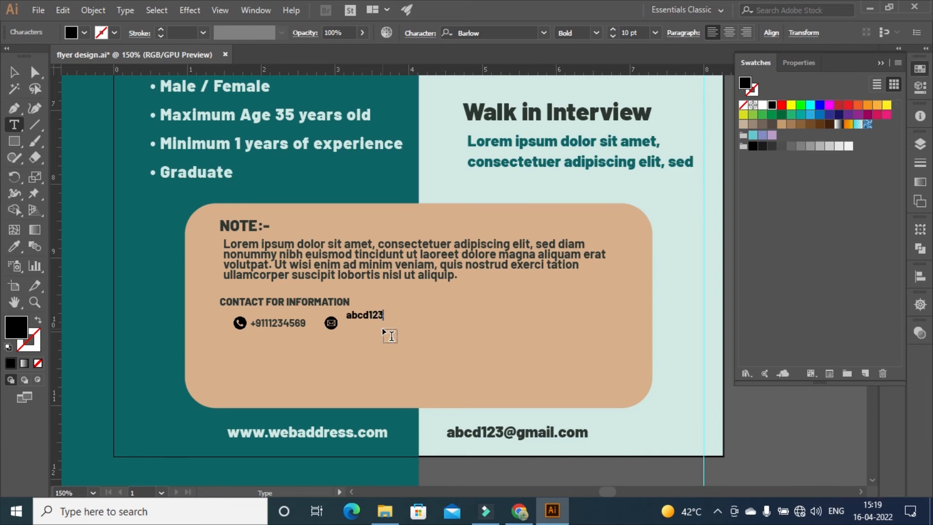
text(gmail.com)
key(Escape)
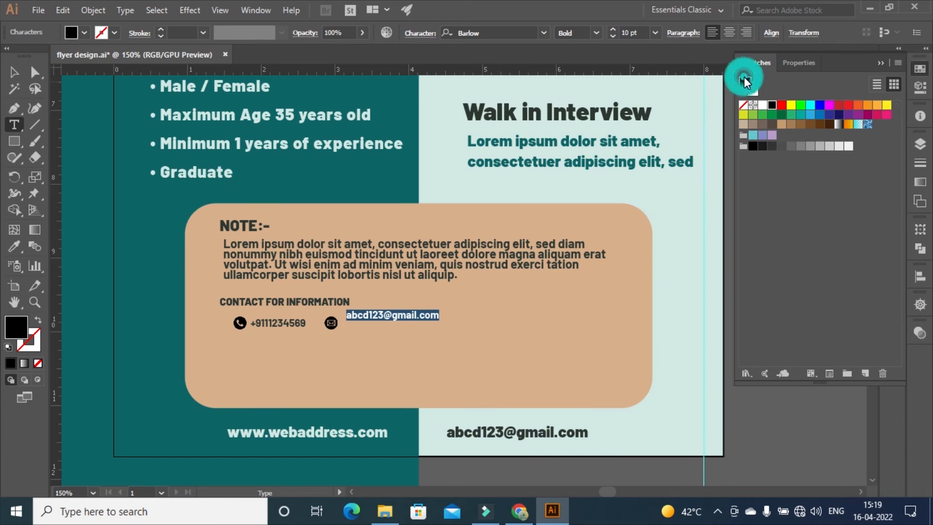
double_click(745, 83)
click(876, 195)
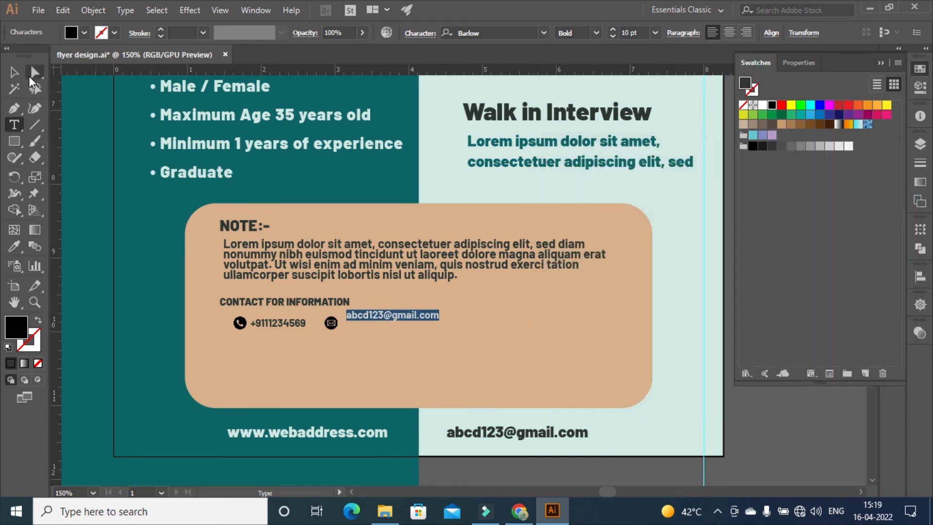
key(v)
drag(366, 318, 365, 322)
key(Up)
key(Left)
key(Left)
key(Left)
key(Left)
click(543, 330)
key(t)
drag(220, 302, 351, 302)
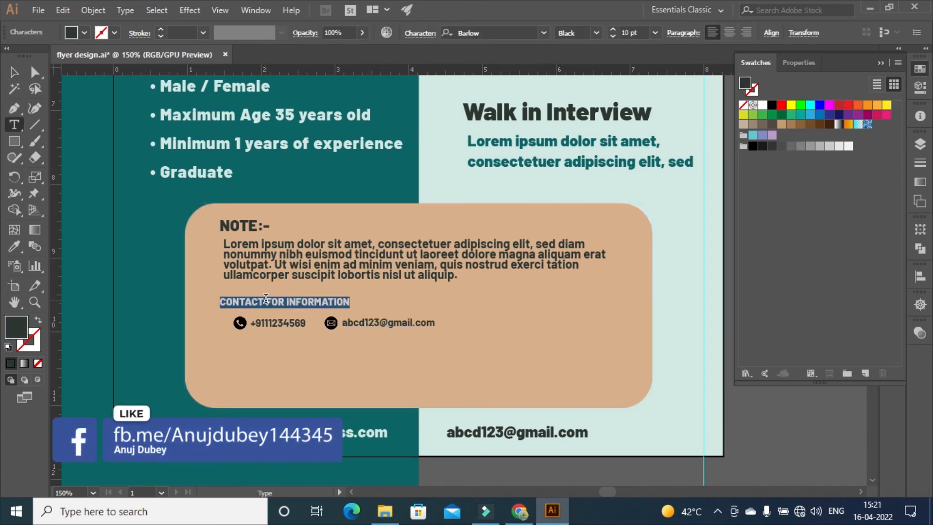
Enlarge the heading text to 14 pt and save the flyer
click(613, 30)
click(616, 30)
click(615, 30)
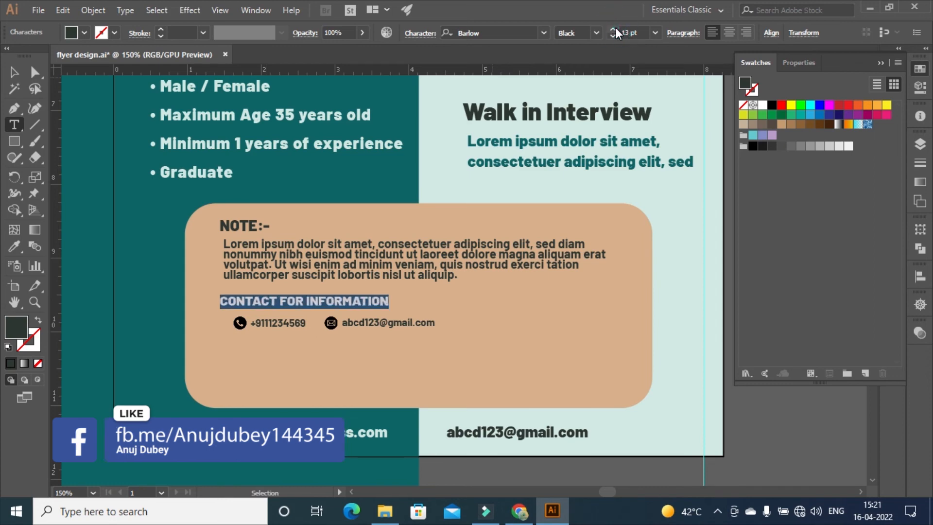
click(14, 73)
click(535, 342)
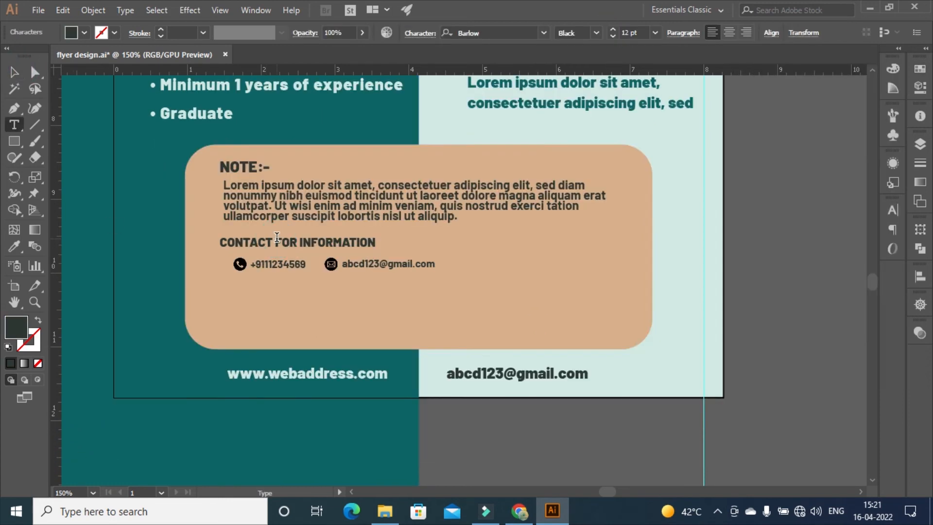
click(278, 243)
triple_click(277, 243)
click(616, 30)
click(616, 30)
click(15, 73)
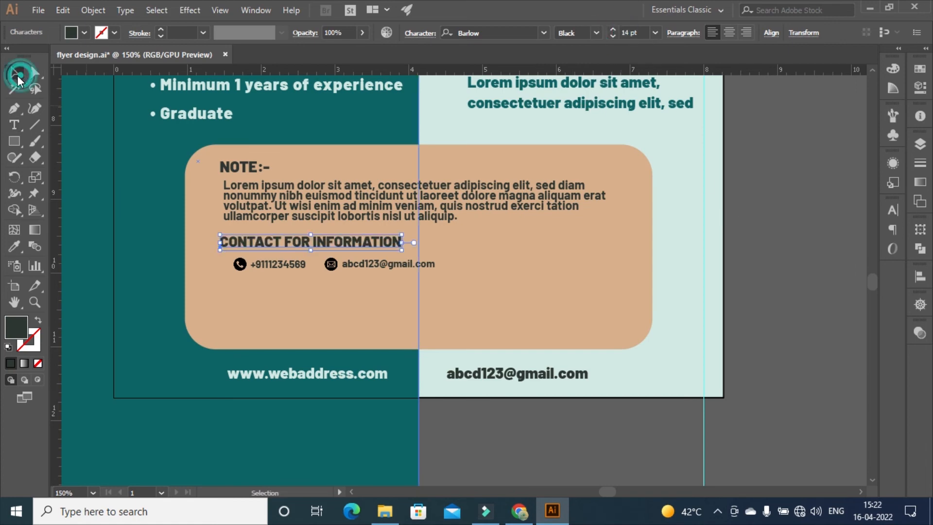
key(ctrl+s)
Draw a small rectangle below the contact details and round its corners to 0.16 in
drag(14, 141, 49, 140)
drag(383, 293, 472, 316)
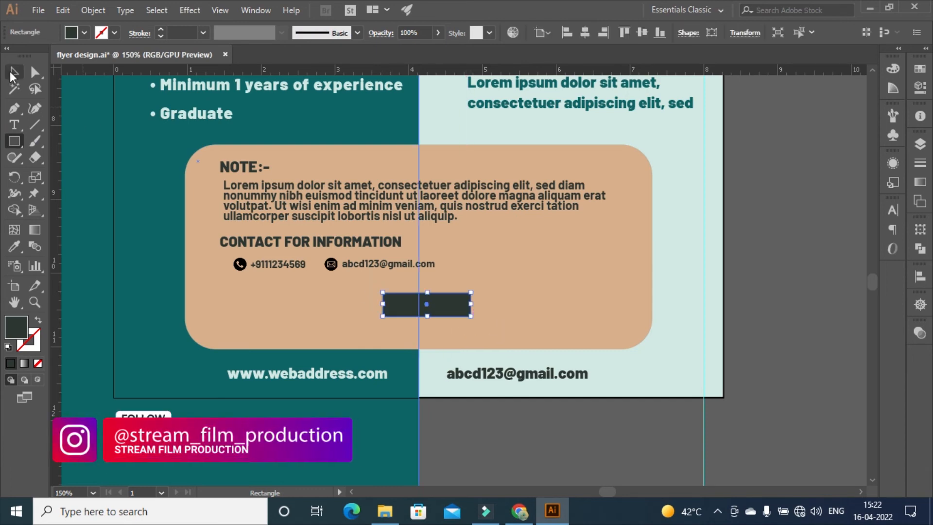
key(v)
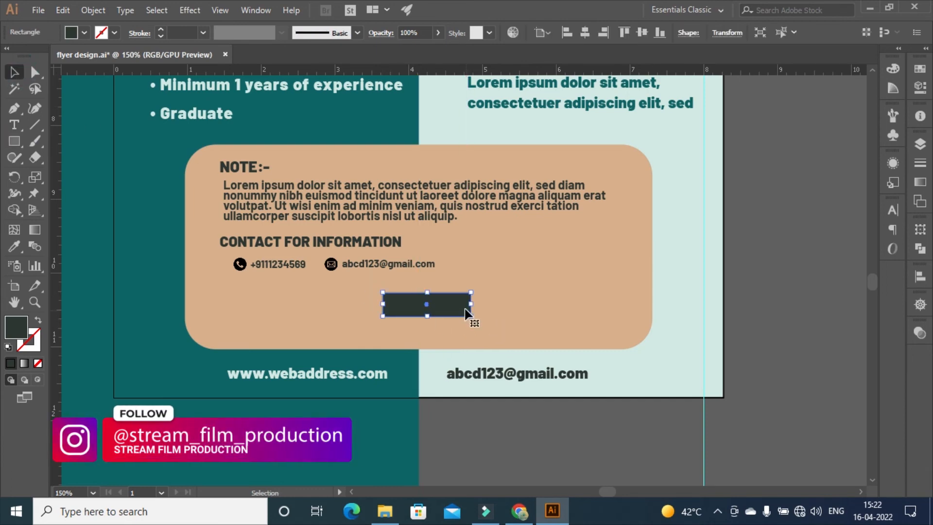
right_click(391, 305)
click(35, 72)
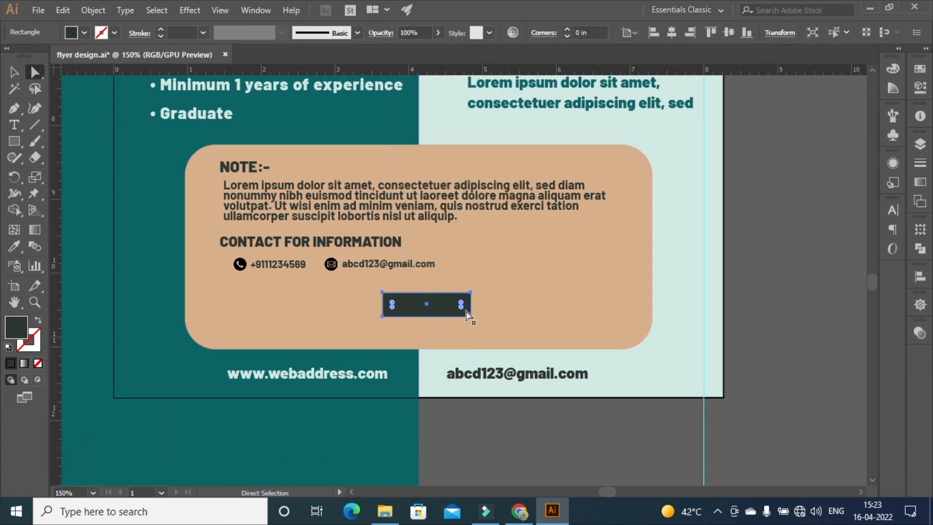
drag(461, 307, 459, 305)
click(769, 281)
click(427, 309)
drag(463, 312, 458, 311)
click(800, 311)
click(428, 304)
click(14, 72)
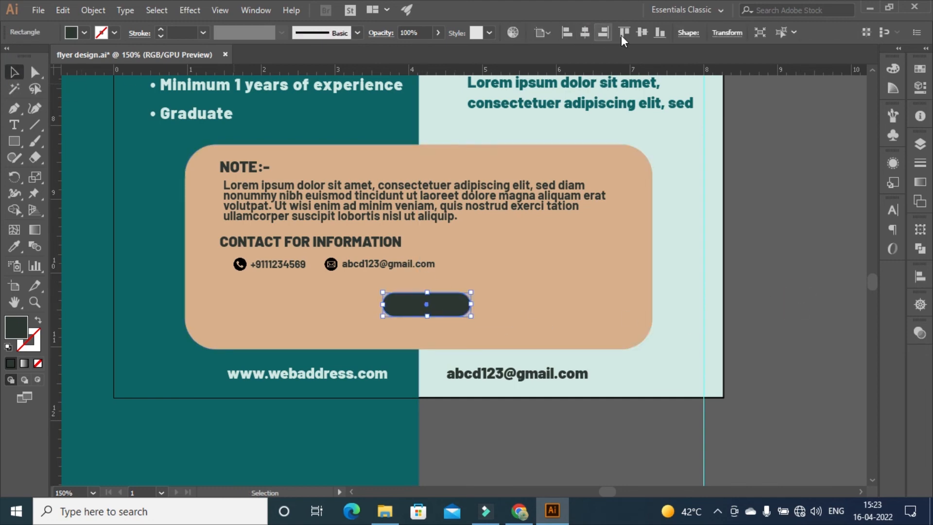
click(818, 291)
Type APPLY NOW on the dark button and set it to 12 pt
click(14, 125)
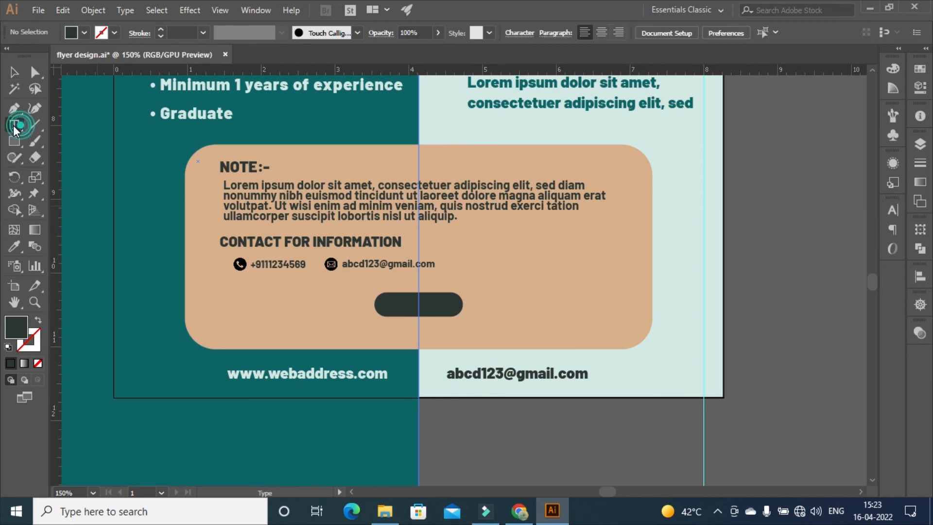
click(385, 299)
text(A)
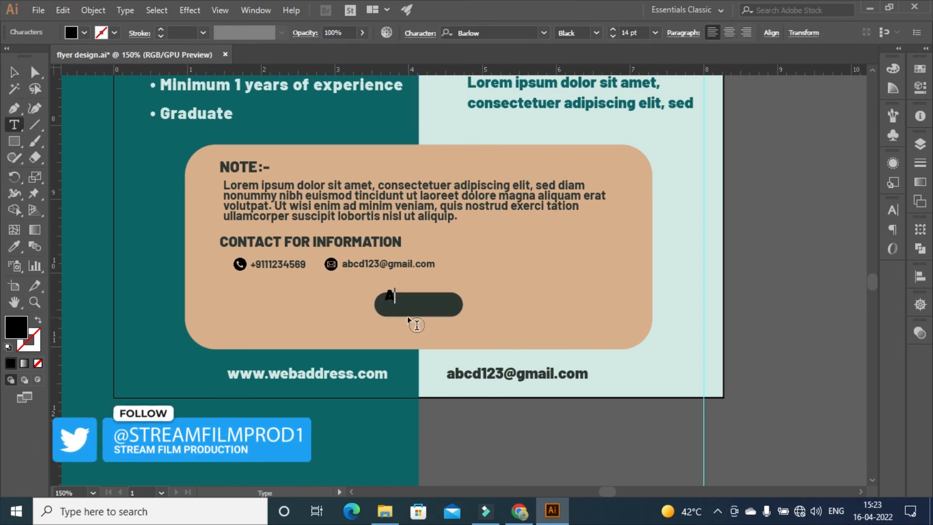
text(PPLY NOW)
key(ctrl+a)
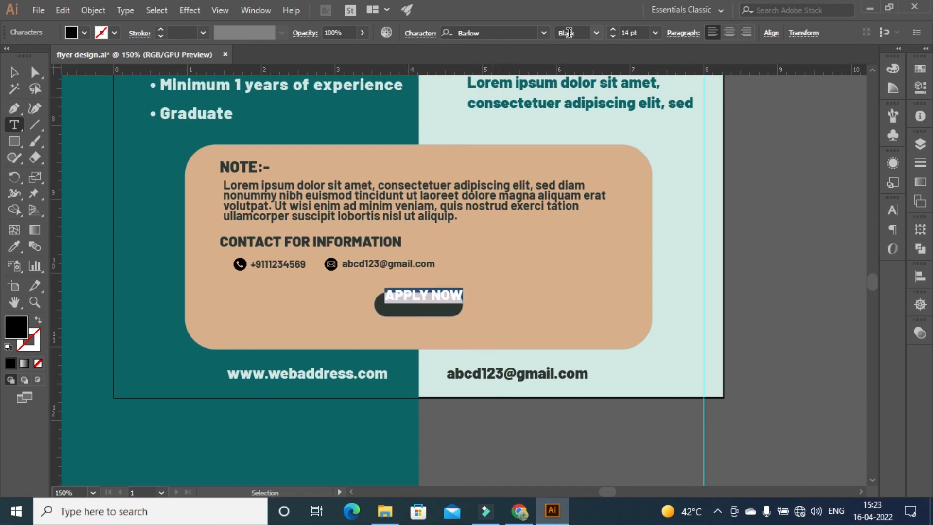
click(613, 35)
click(614, 35)
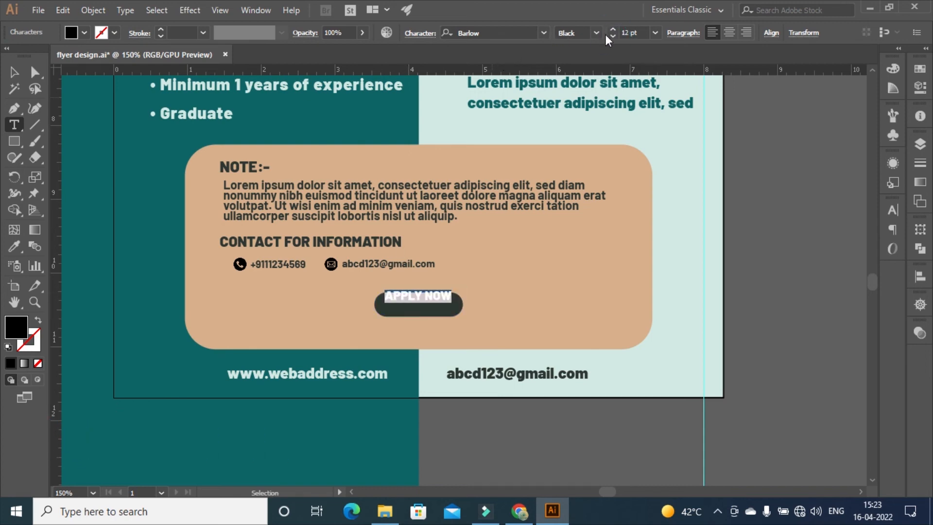
Colour the APPLY NOW text pale cyan and centre it inside the button
click(921, 86)
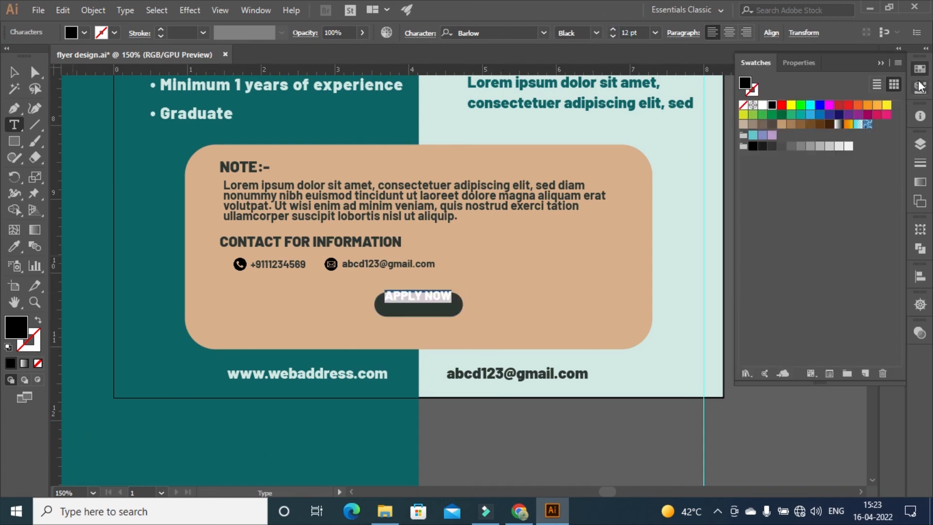
double_click(746, 83)
click(870, 195)
key(Escape)
drag(404, 297, 407, 302)
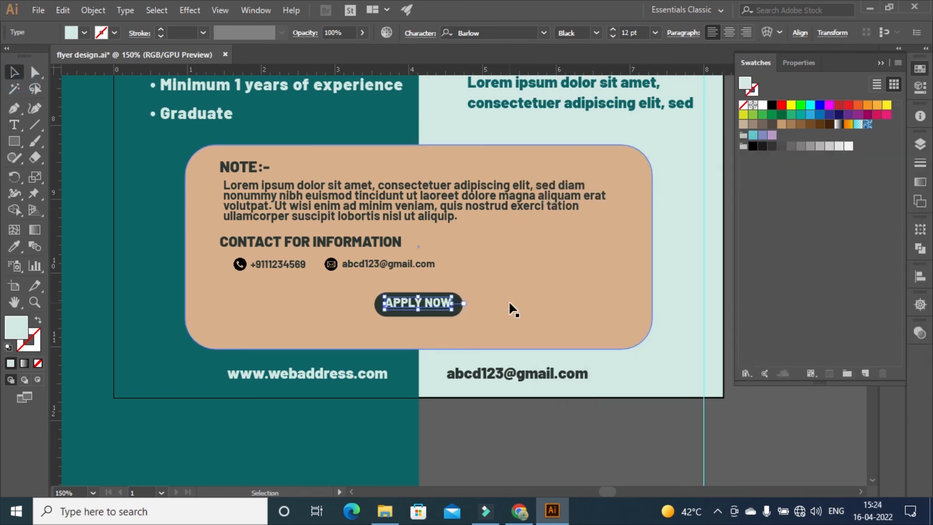
key(Down)
key(Down)
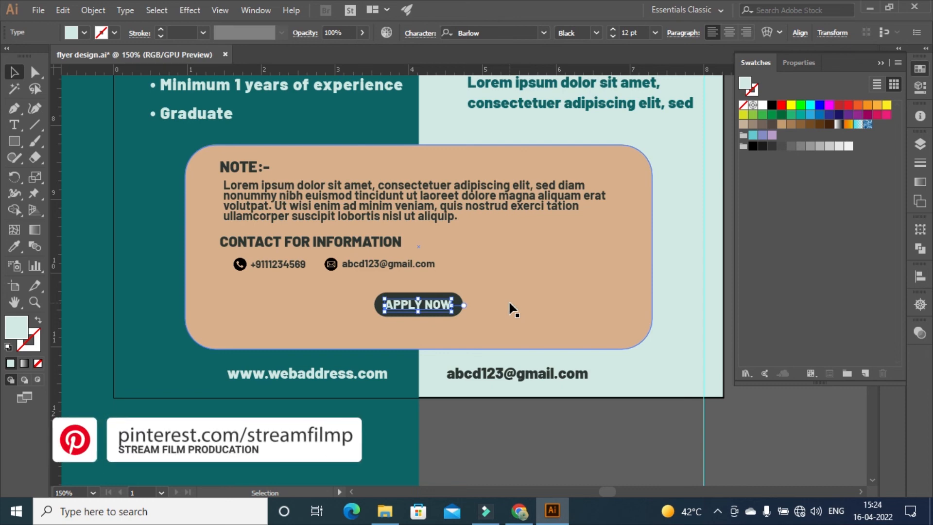
click(743, 419)
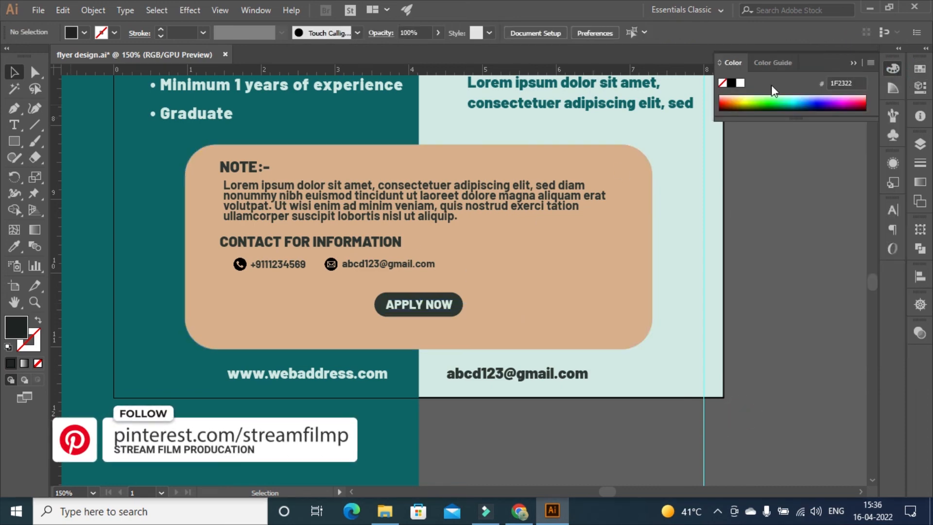
Place vectr.png below YOUR LOGO, then shift it left and slightly down onto the teal panel
click(854, 63)
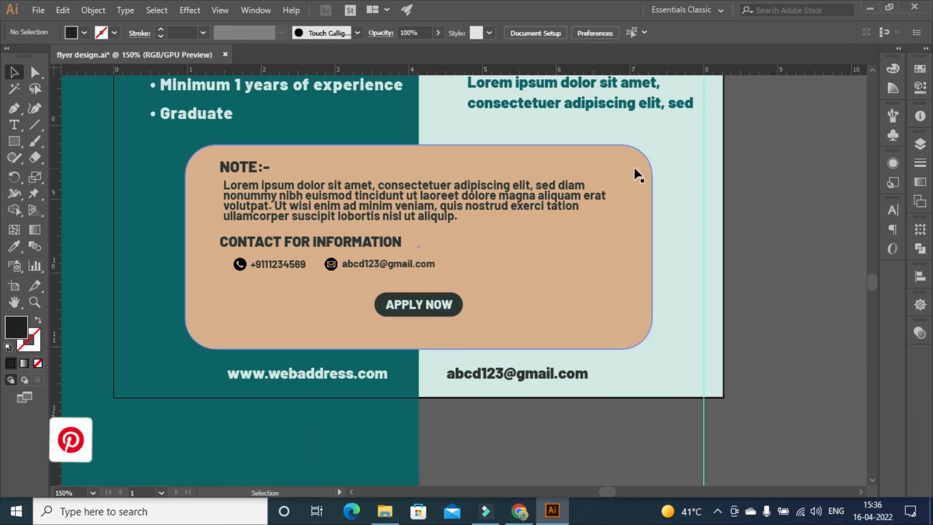
key(ctrl+minus)
key(ctrl+minus)
key(ctrl+minus)
key(ctrl+minus)
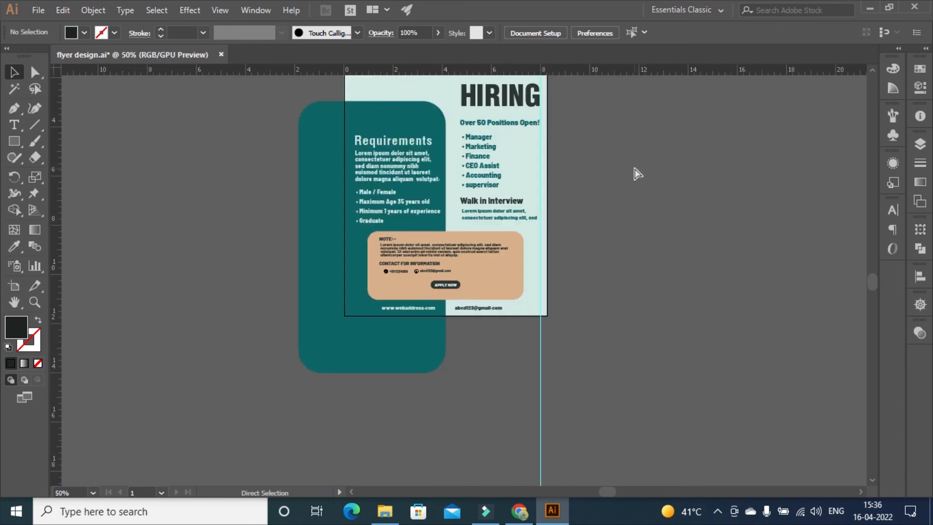
key(ctrl+plus)
key(ctrl+plus)
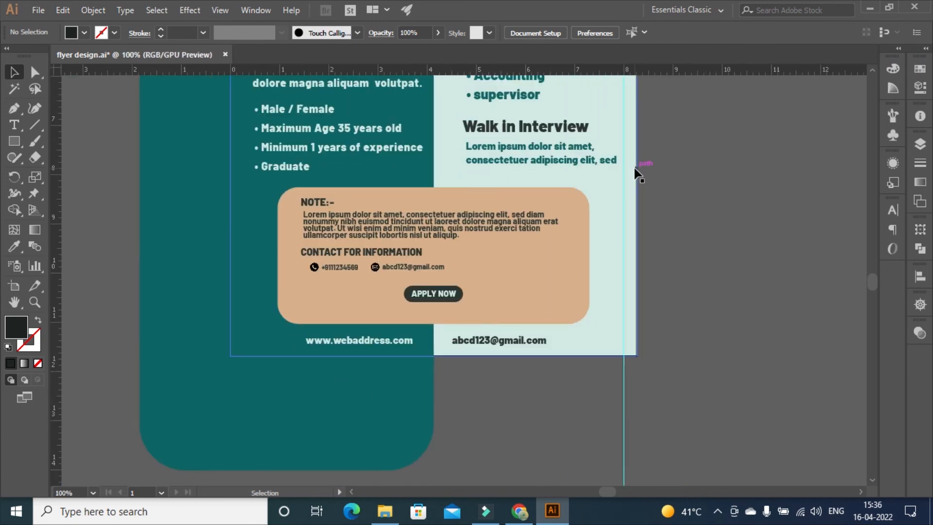
scroll(704, 279, up, 5)
key(ctrl+minus)
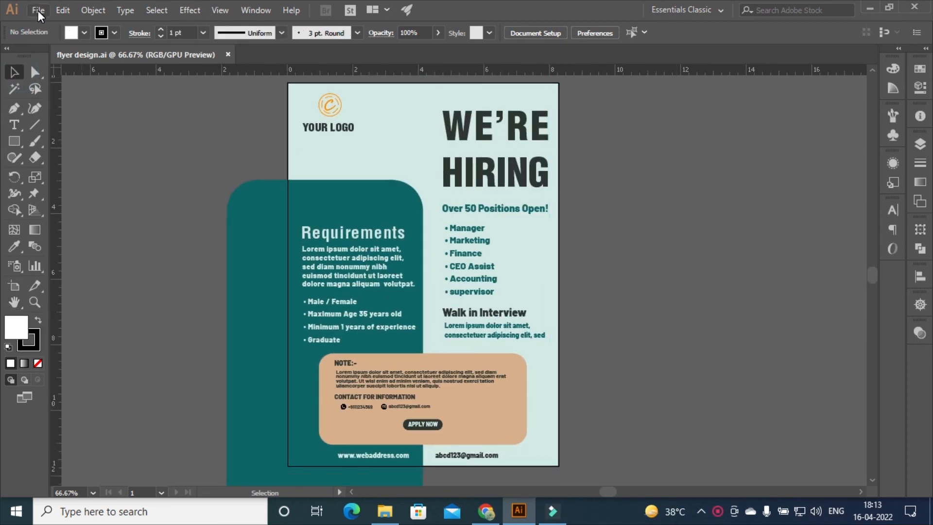
click(38, 11)
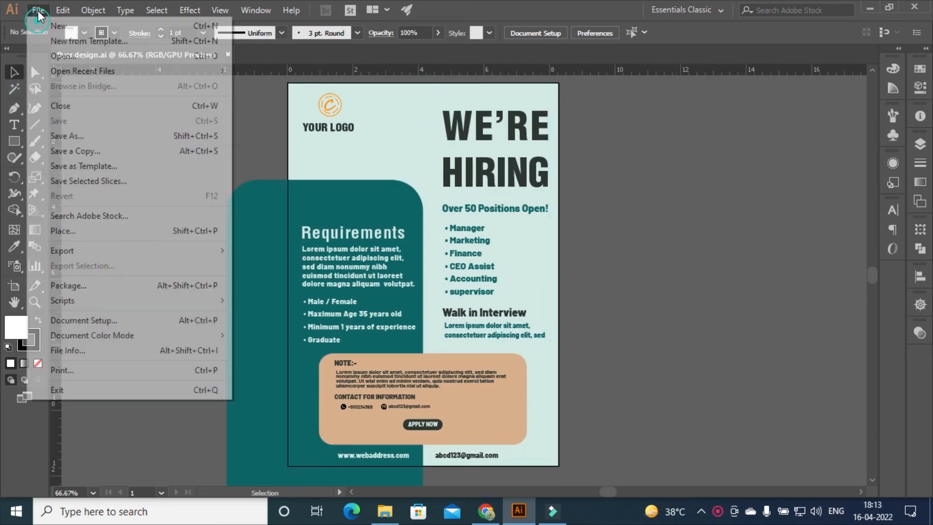
click(97, 229)
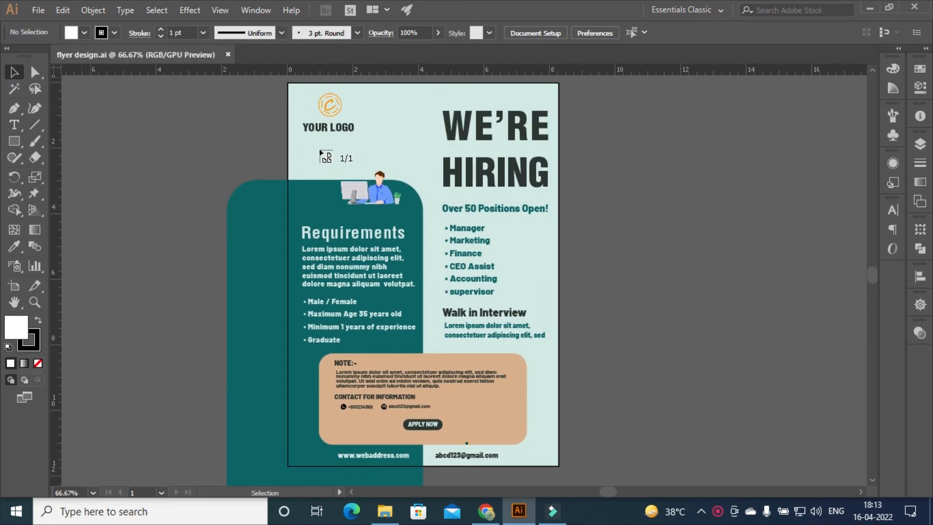
drag(419, 280, 433, 282)
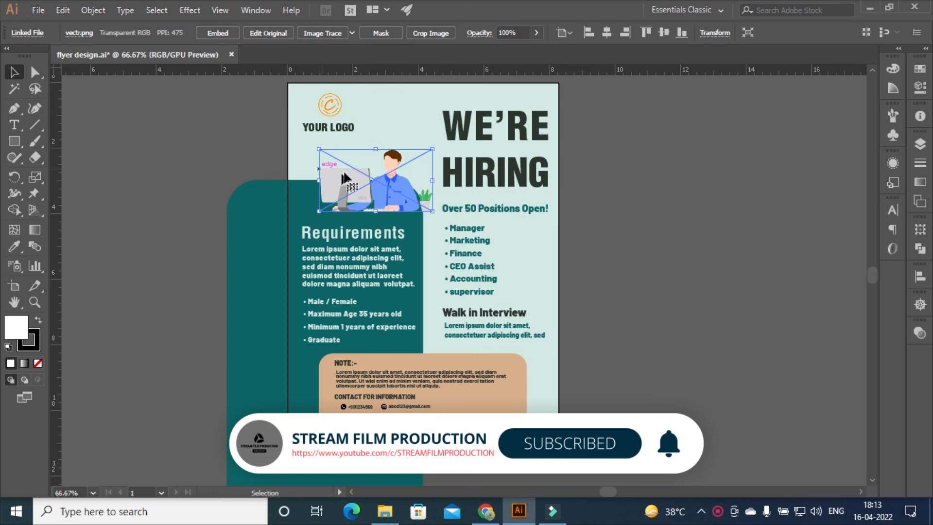
drag(347, 177, 322, 178)
key(Down)
key(Down)
key(Down)
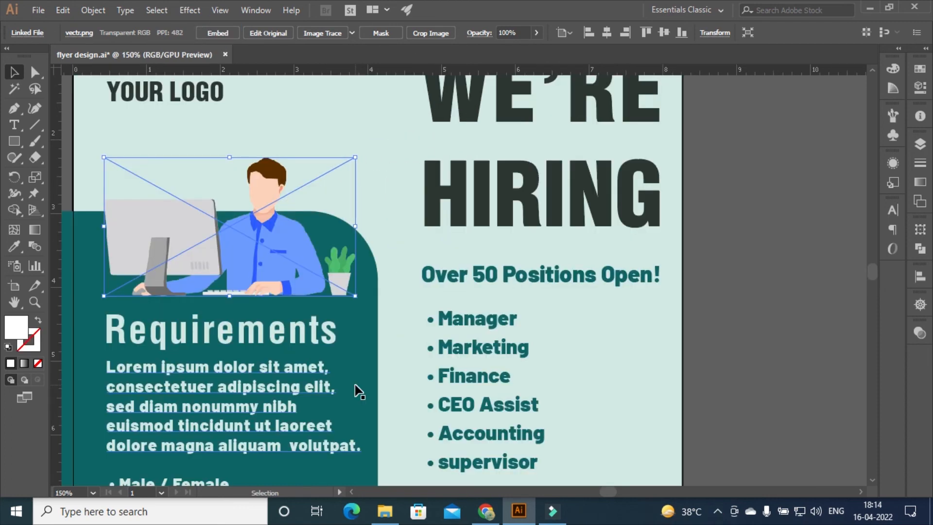
Embed the office illustration and place a new phone icon over the old one
click(215, 32)
drag(875, 273, 848, 284)
click(200, 239)
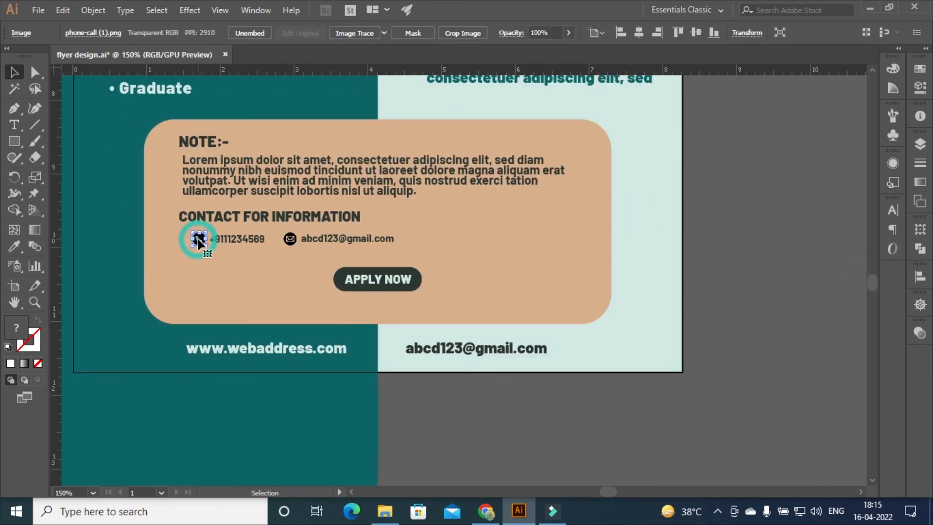
click(38, 10)
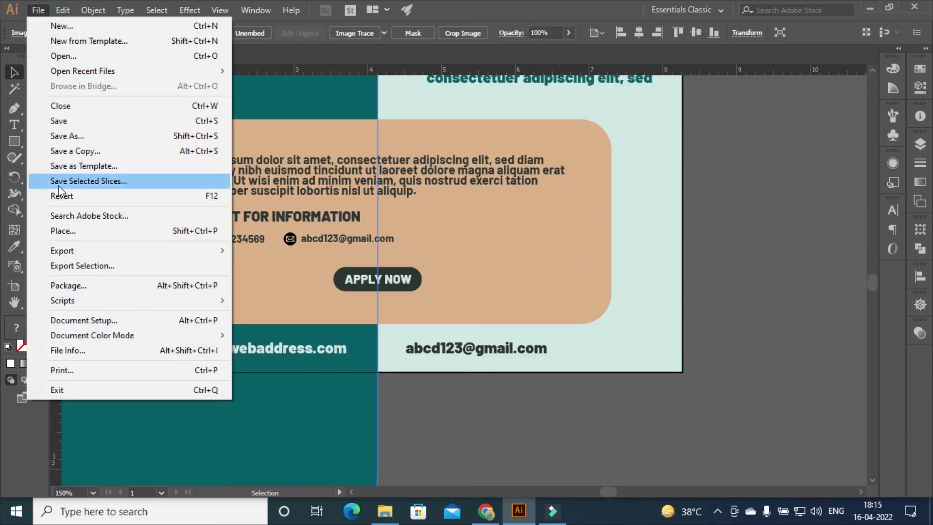
click(72, 232)
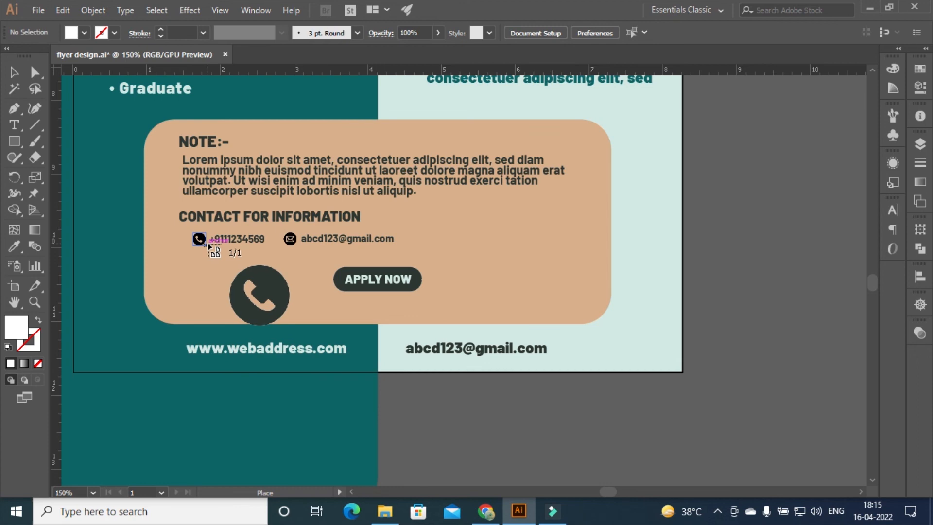
drag(193, 233, 207, 245)
Place a new envelope icon over the old email icon and embed it
click(293, 239)
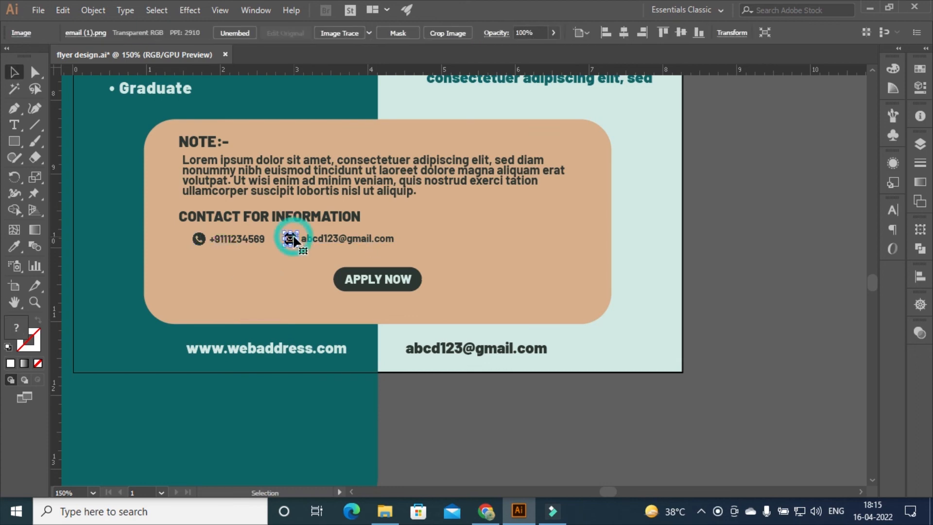
click(38, 10)
click(71, 232)
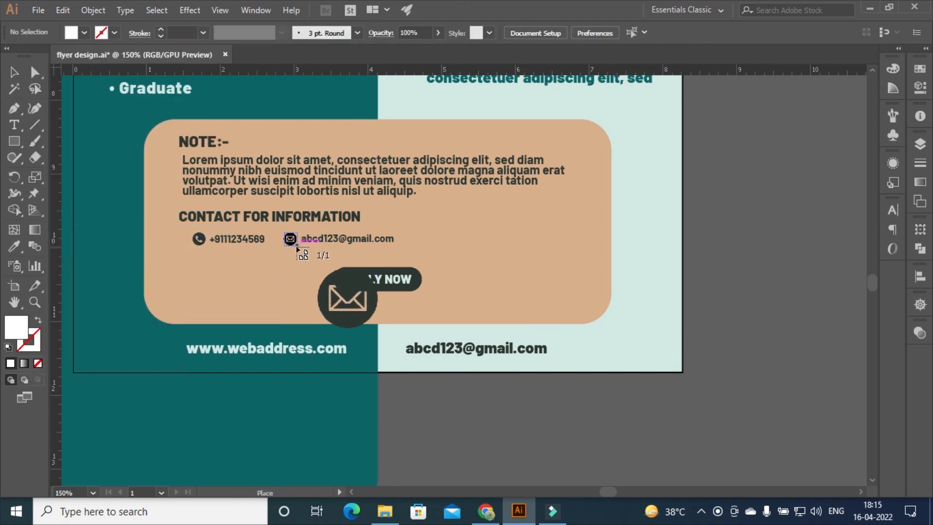
drag(297, 248, 298, 248)
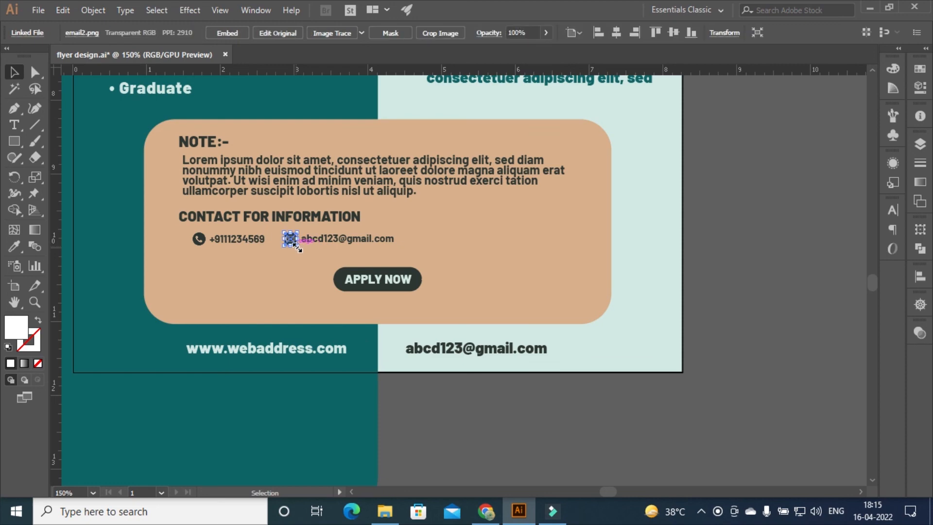
click(229, 33)
click(746, 187)
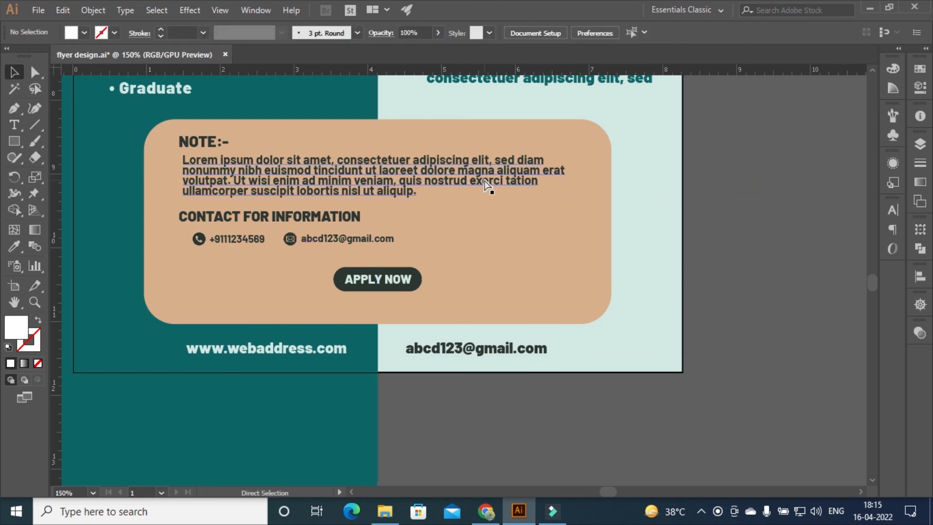
key(ctrl+plus)
key(ctrl+minus)
key(ctrl+minus)
key(ctrl+minus)
key(ctrl+plus)
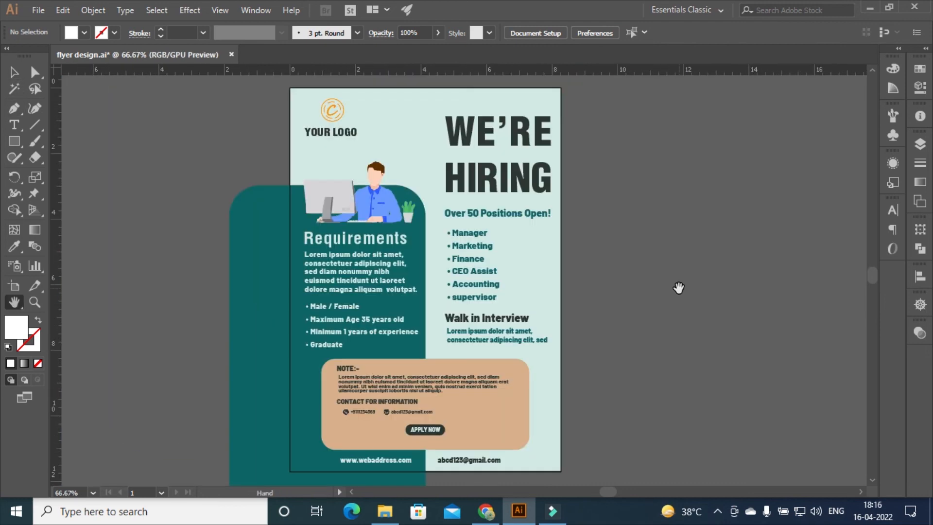